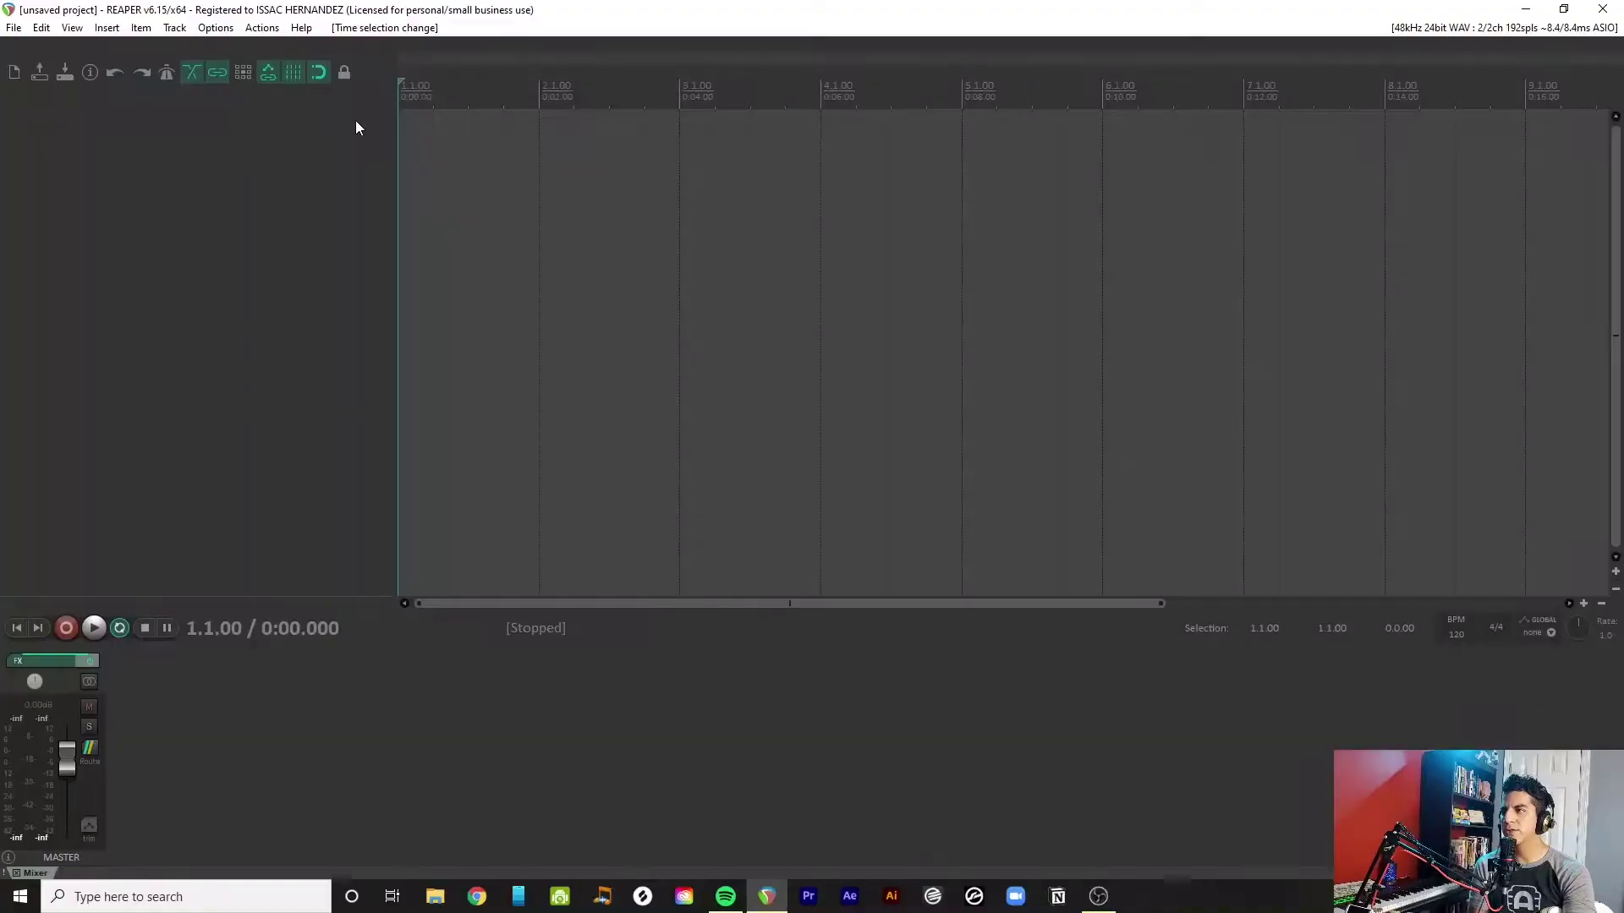
# Step: Add two tracks to the empty project, then undo the second so only one remains
pyautogui.doubleClick(261, 142)
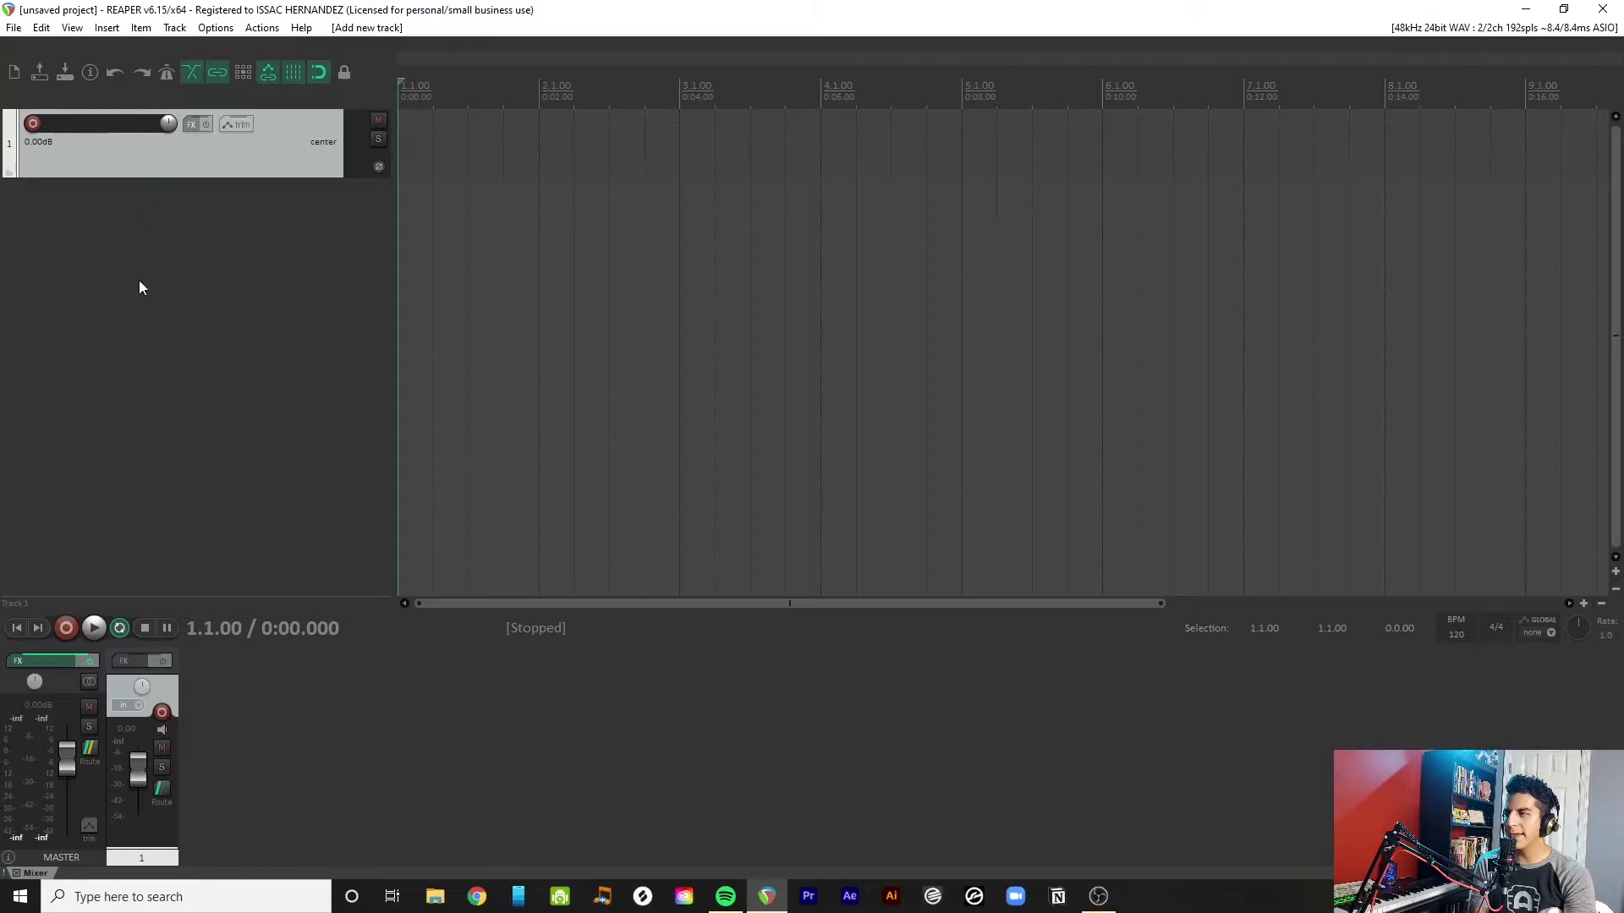
pyautogui.doubleClick(130, 220)
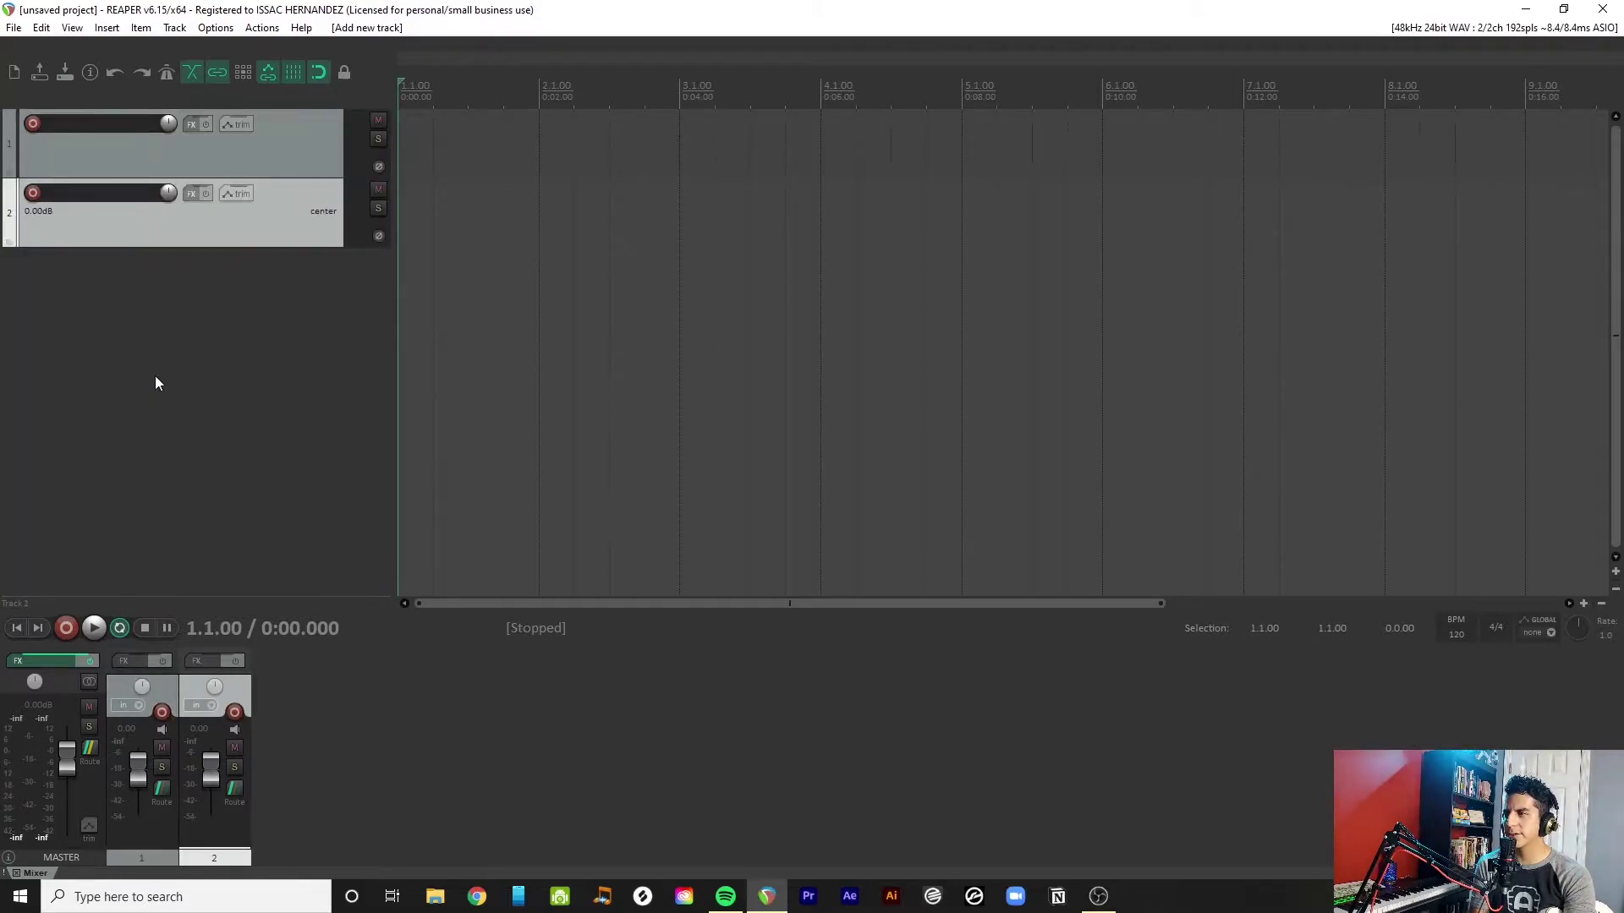
pyautogui.hotkey('ctrl', 'z')
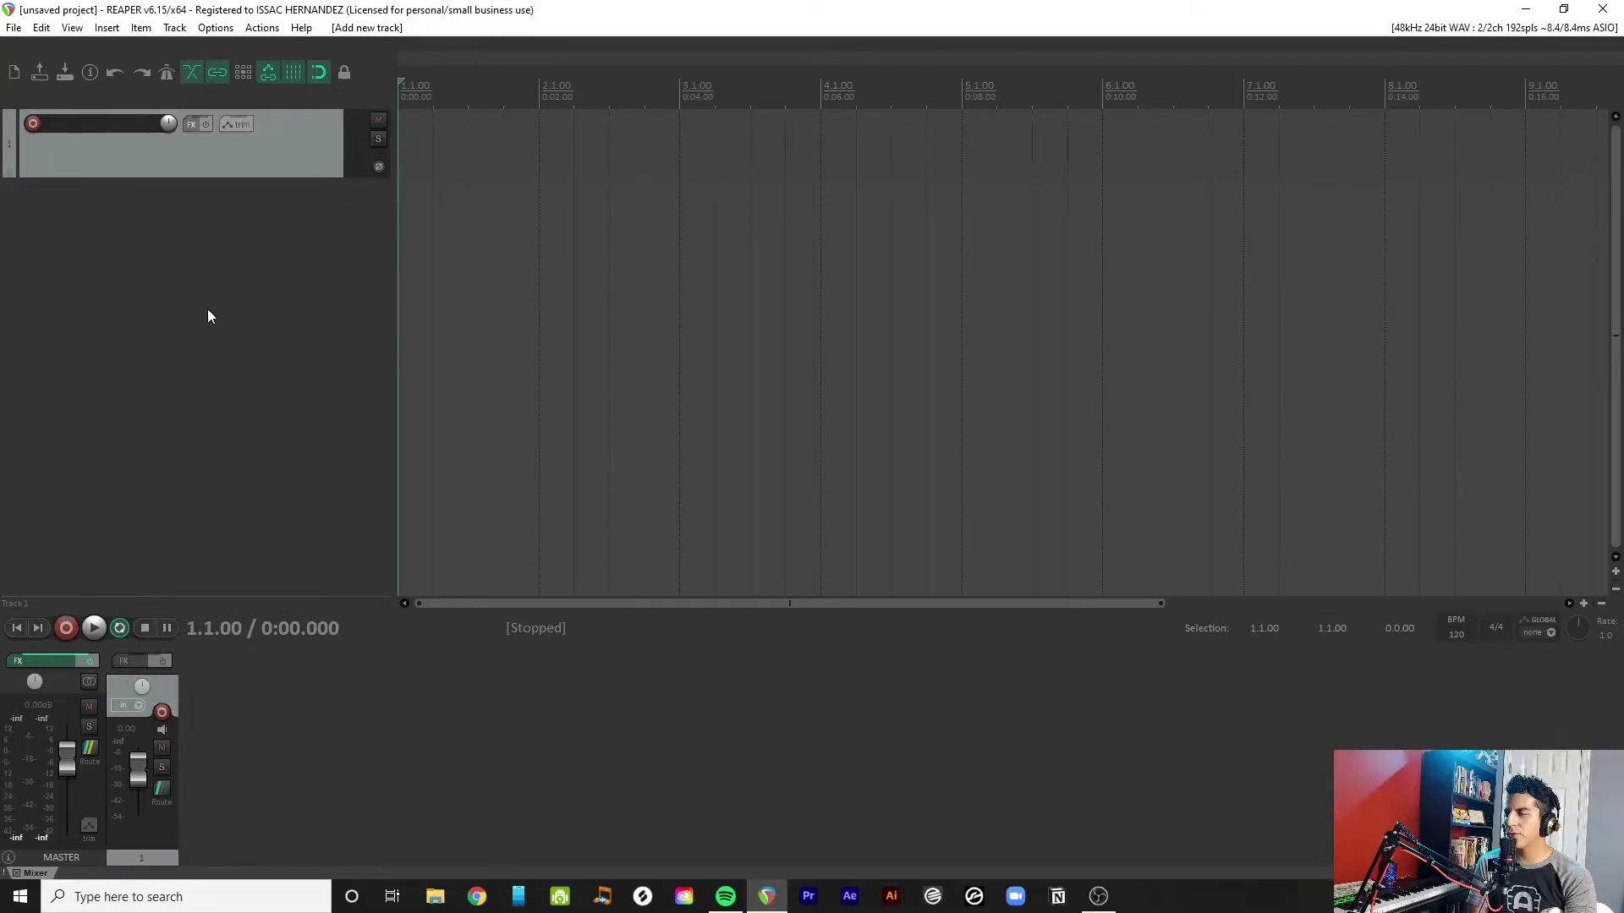
# Step: Record-arm track 1 and set its recording input to mono Input 2
pyautogui.click(34, 125)
pyautogui.click(108, 145)
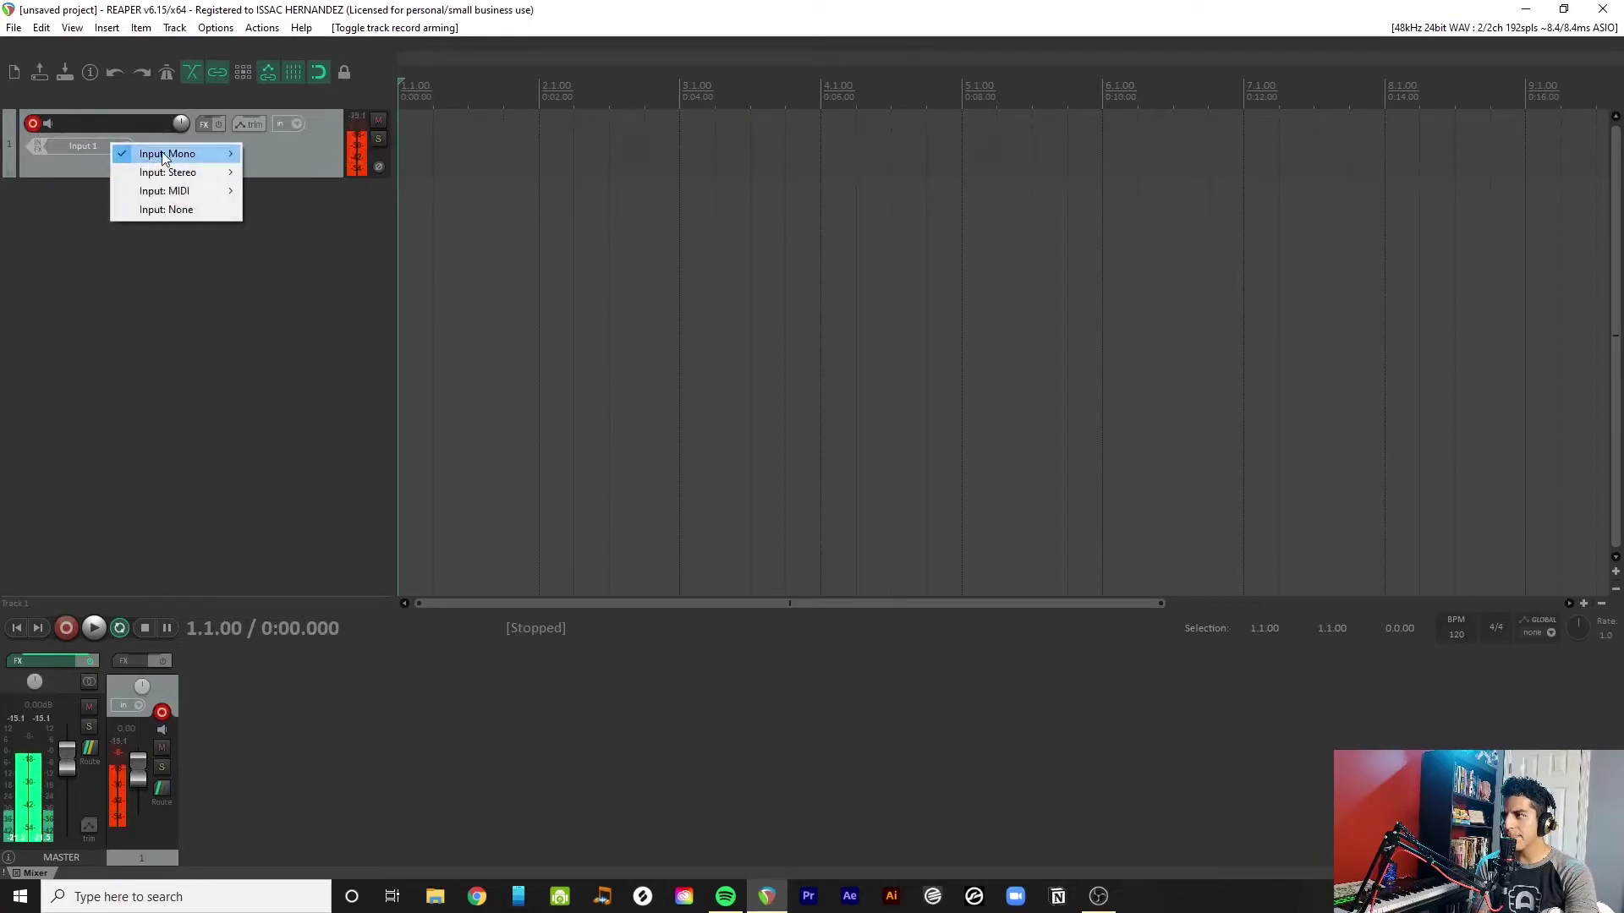
pyautogui.moveTo(211, 153)
pyautogui.click(291, 172)
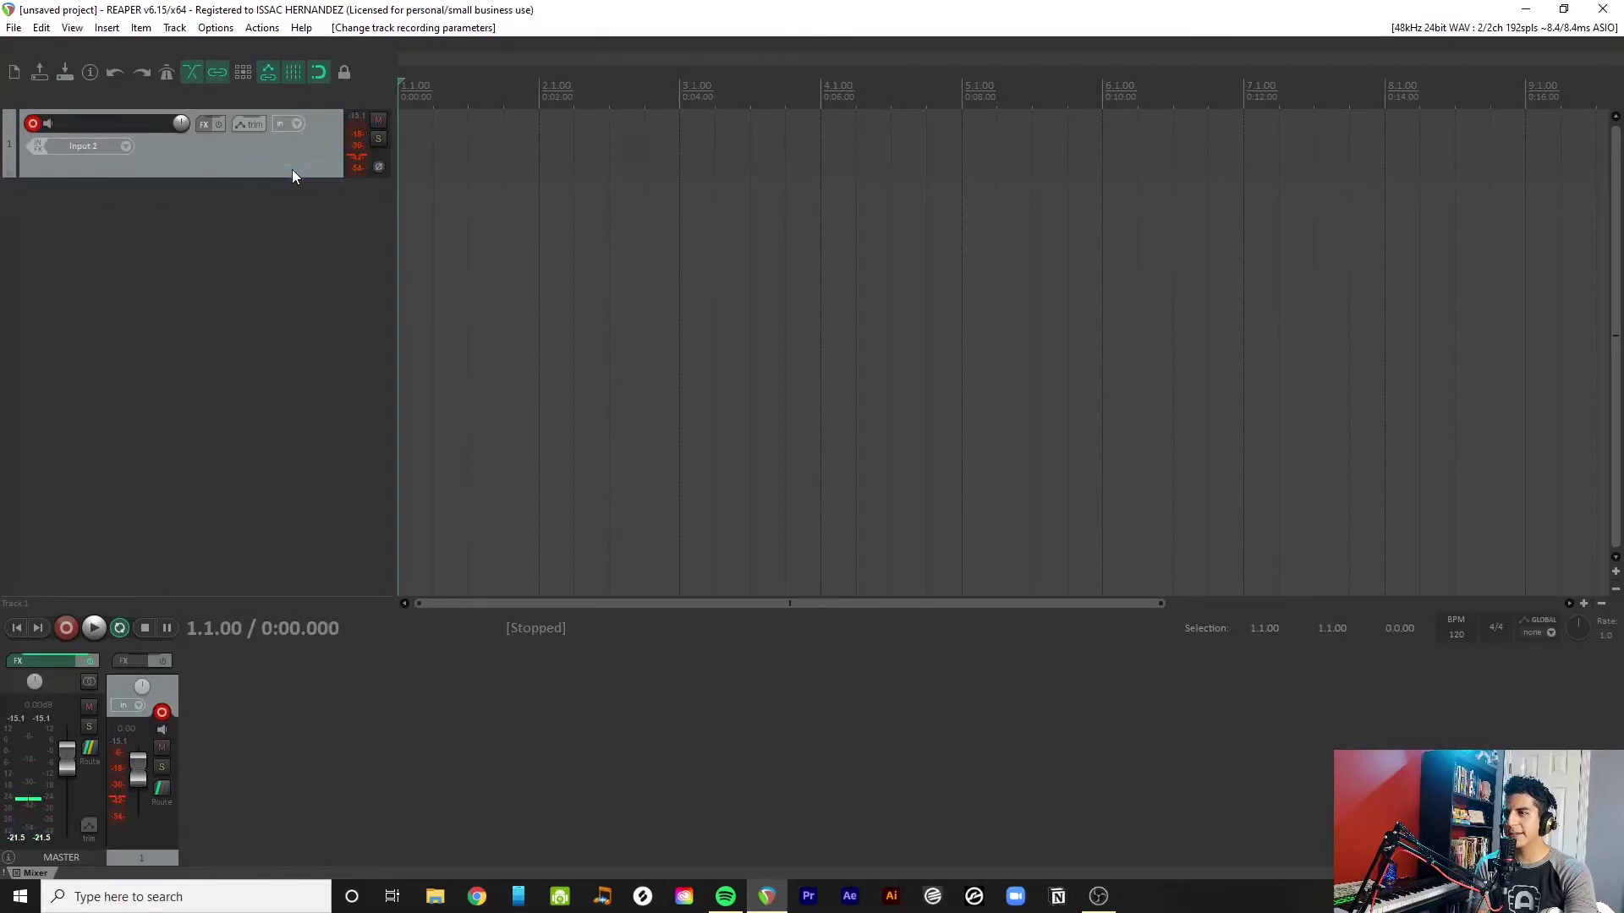
# Step: Recheck the recording input options and close them without changing anything
pyautogui.click(120, 145)
pyautogui.moveTo(177, 157)
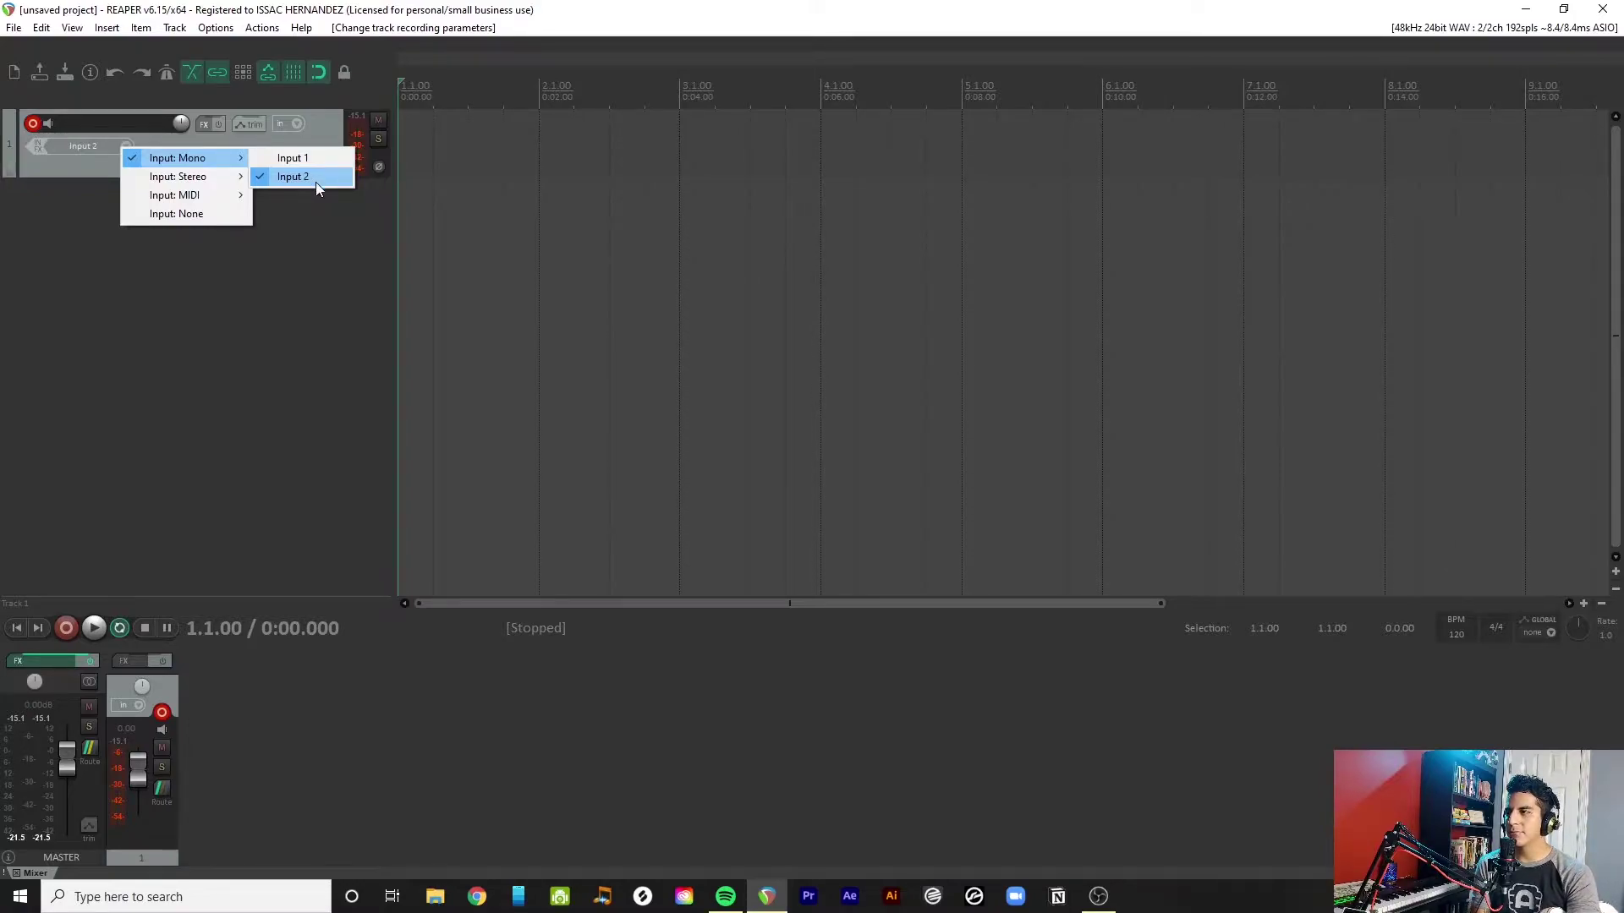
pyautogui.click(320, 199)
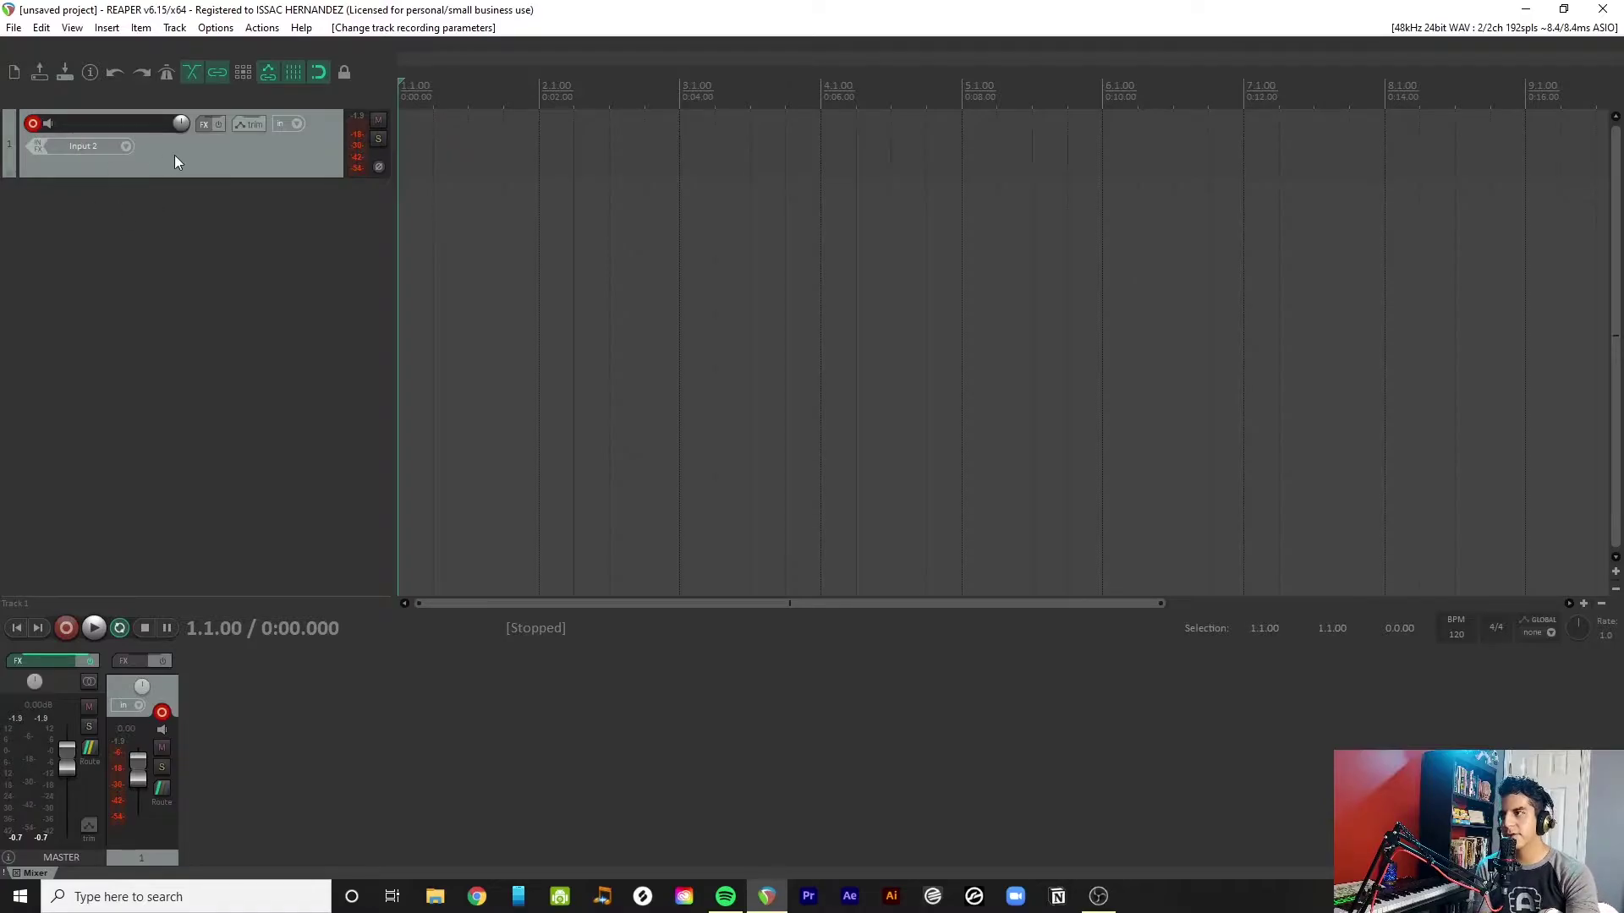
# Step: Add Guitar Rig 5 to track 1's FX chain, load the 'Blues Git' preset, and close the FX window
pyautogui.click(205, 125)
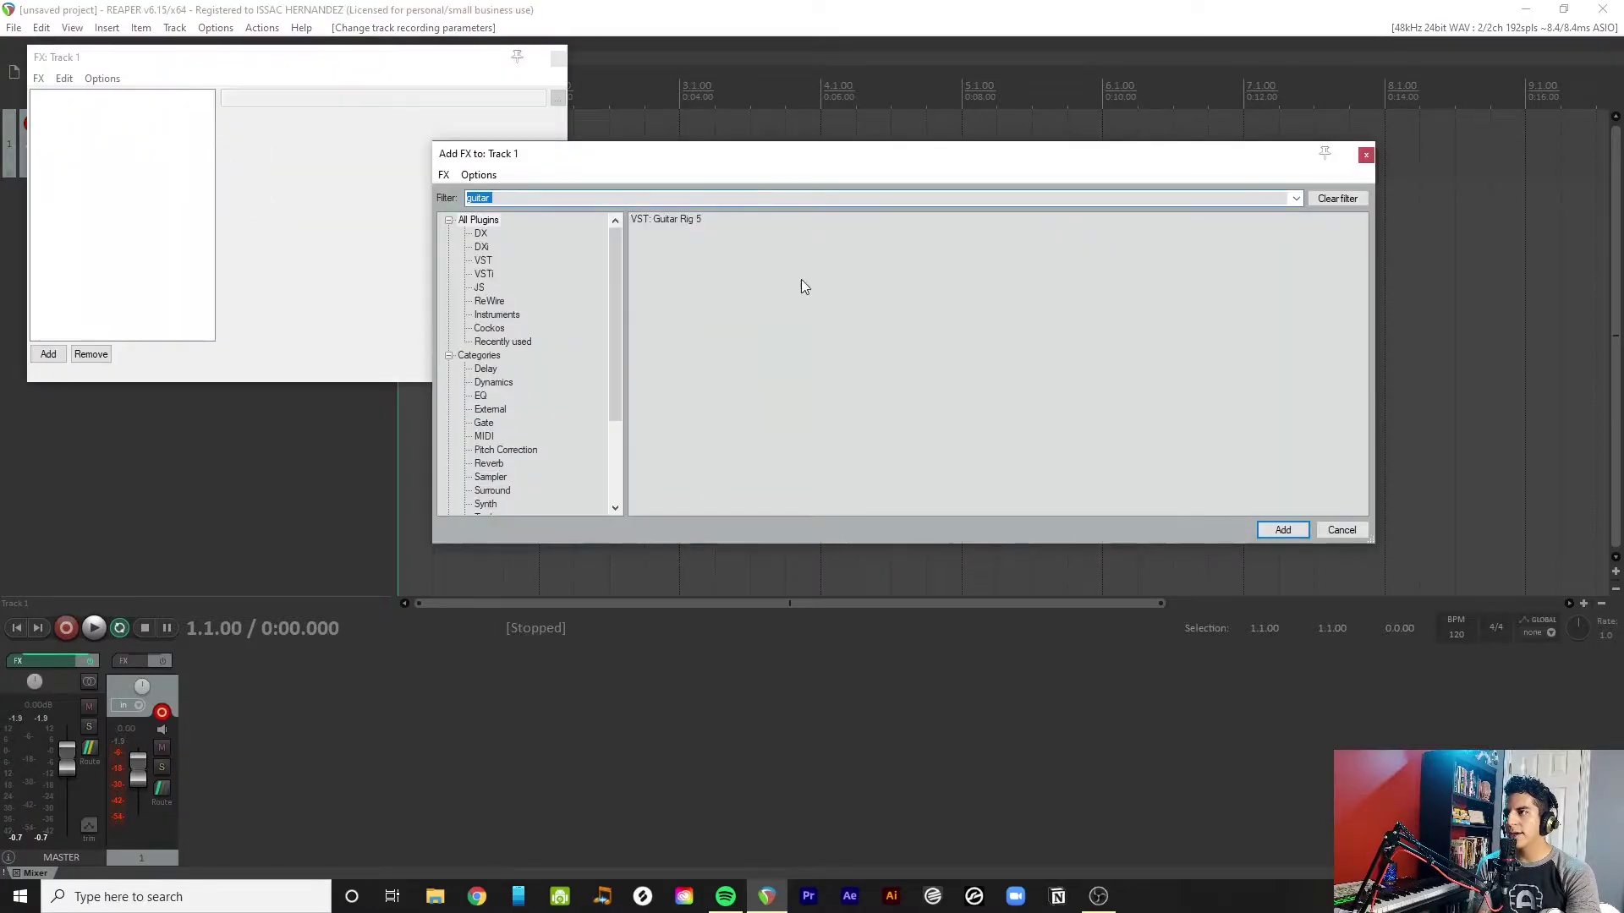
pyautogui.doubleClick(683, 220)
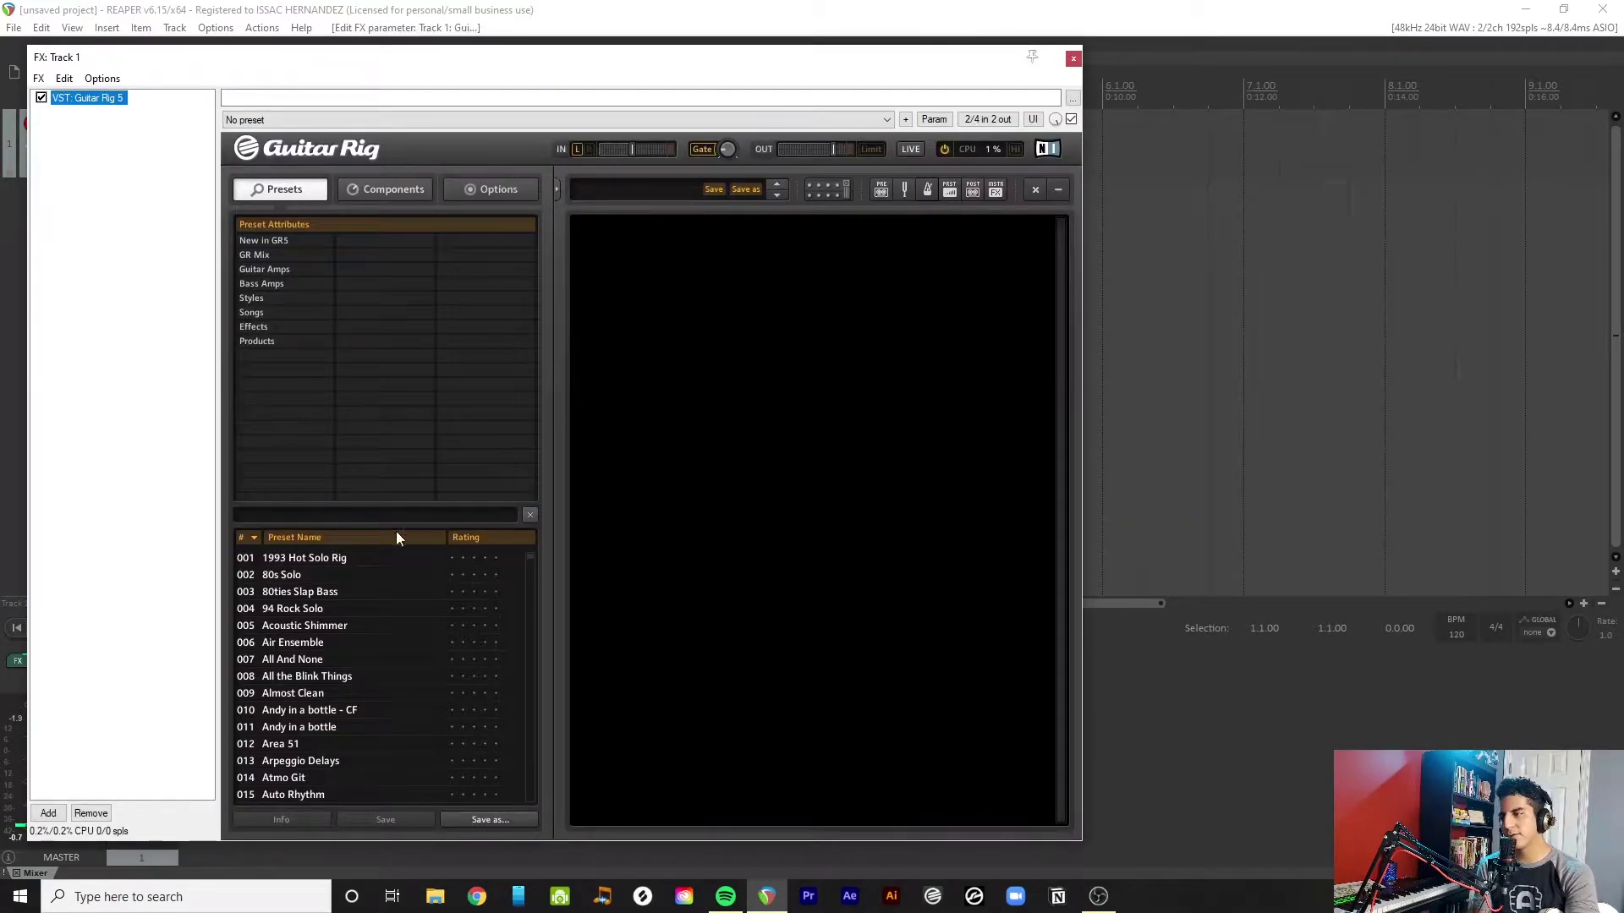
pyautogui.click(388, 518)
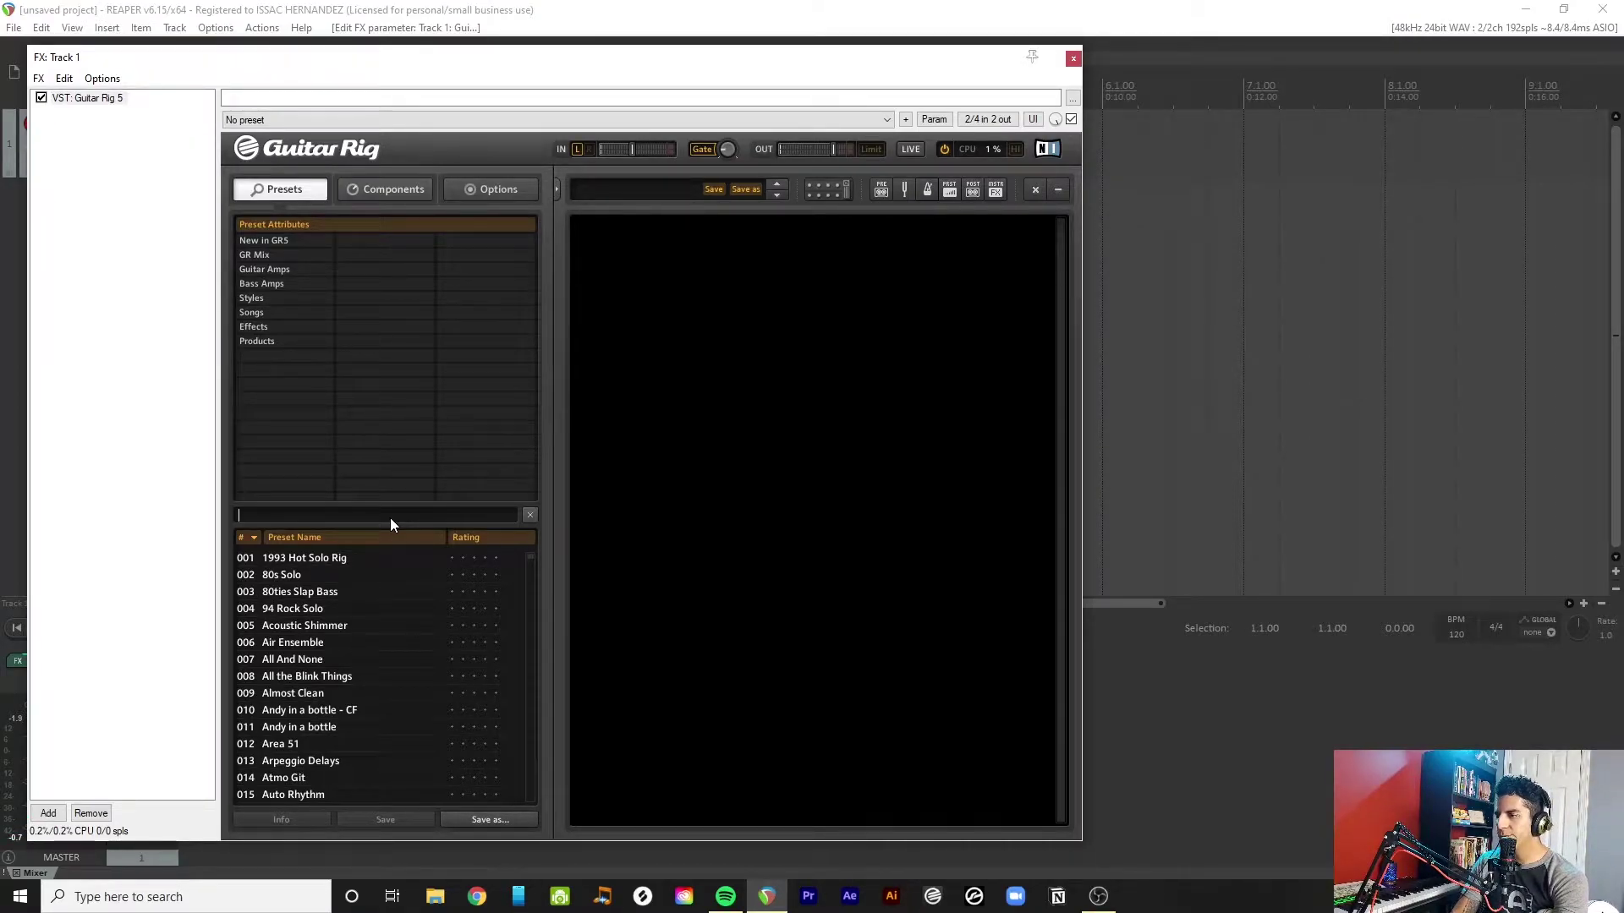
pyautogui.write('blues')
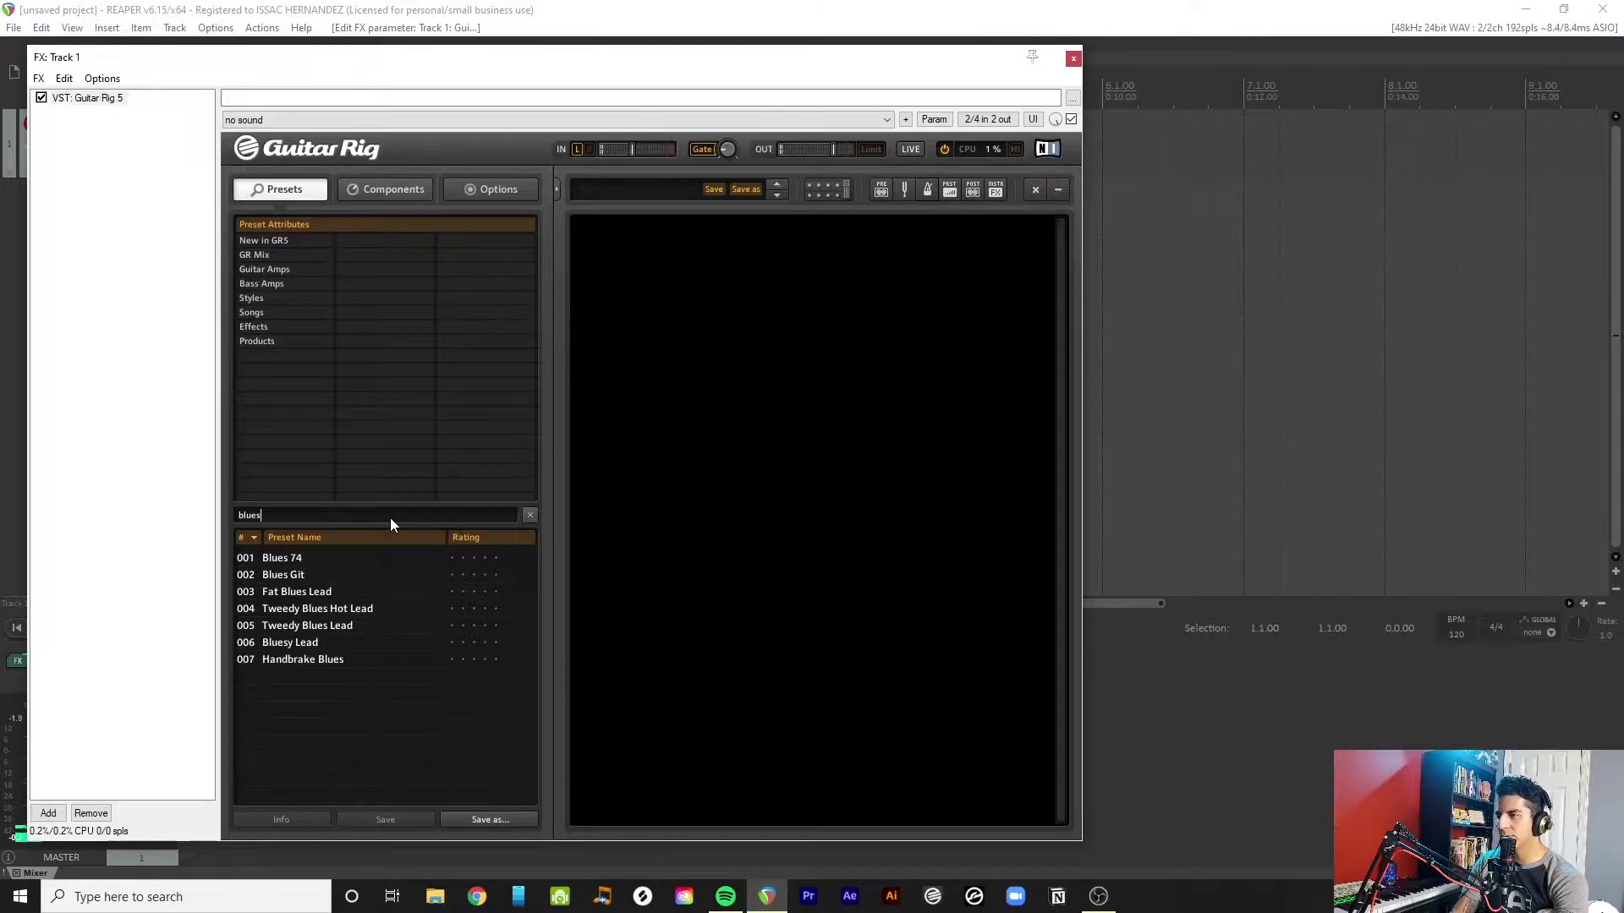
pyautogui.click(295, 574)
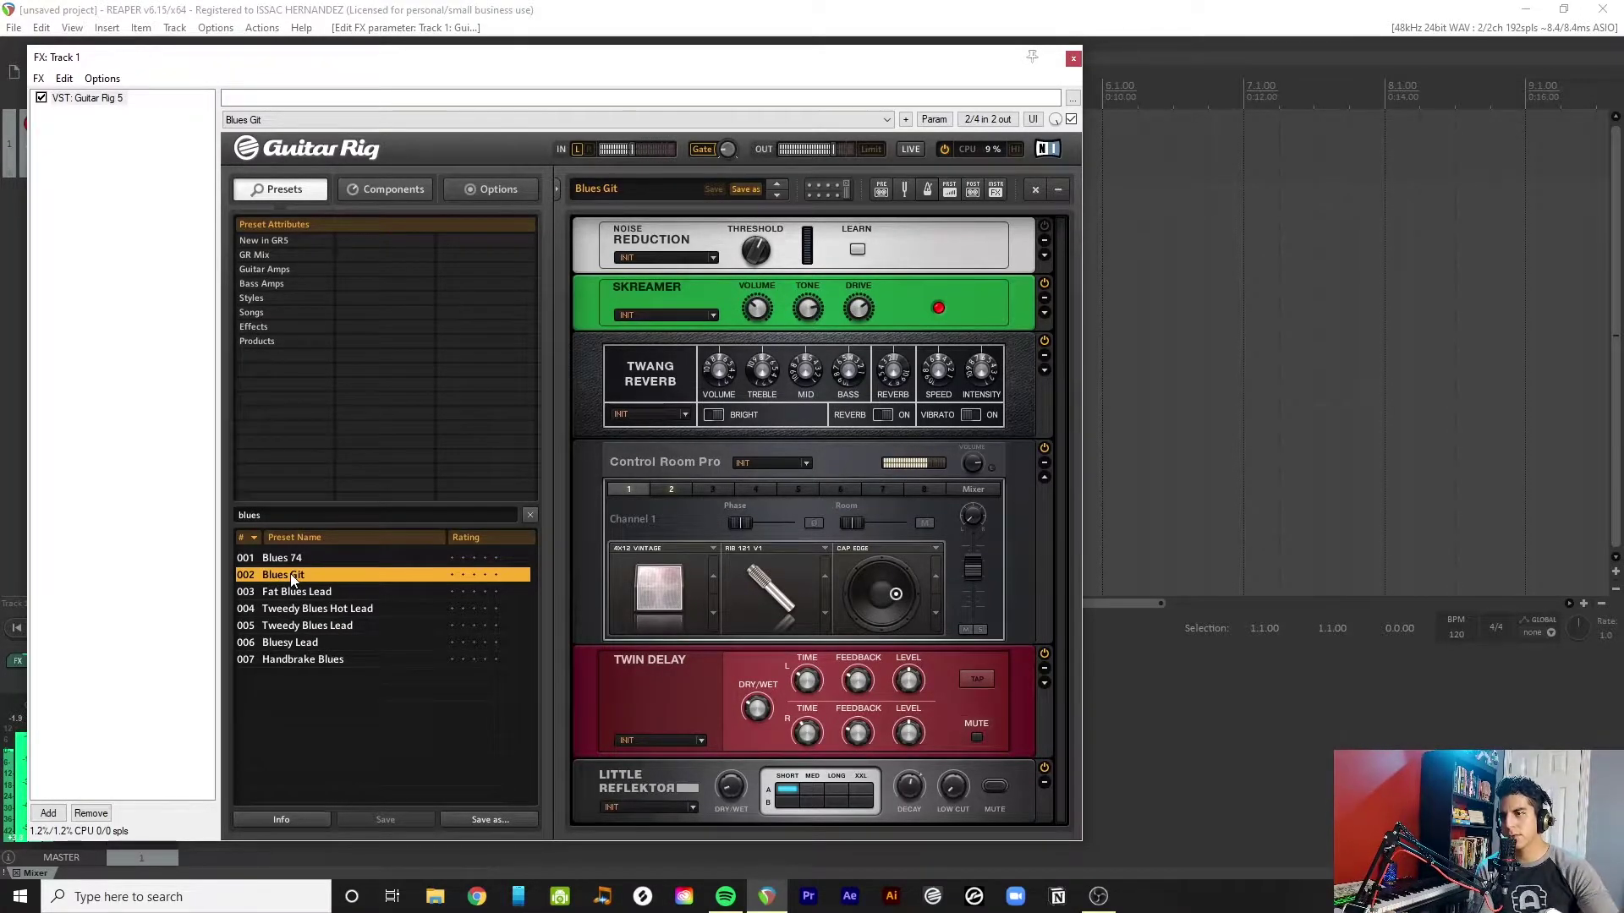
pyautogui.click(1072, 61)
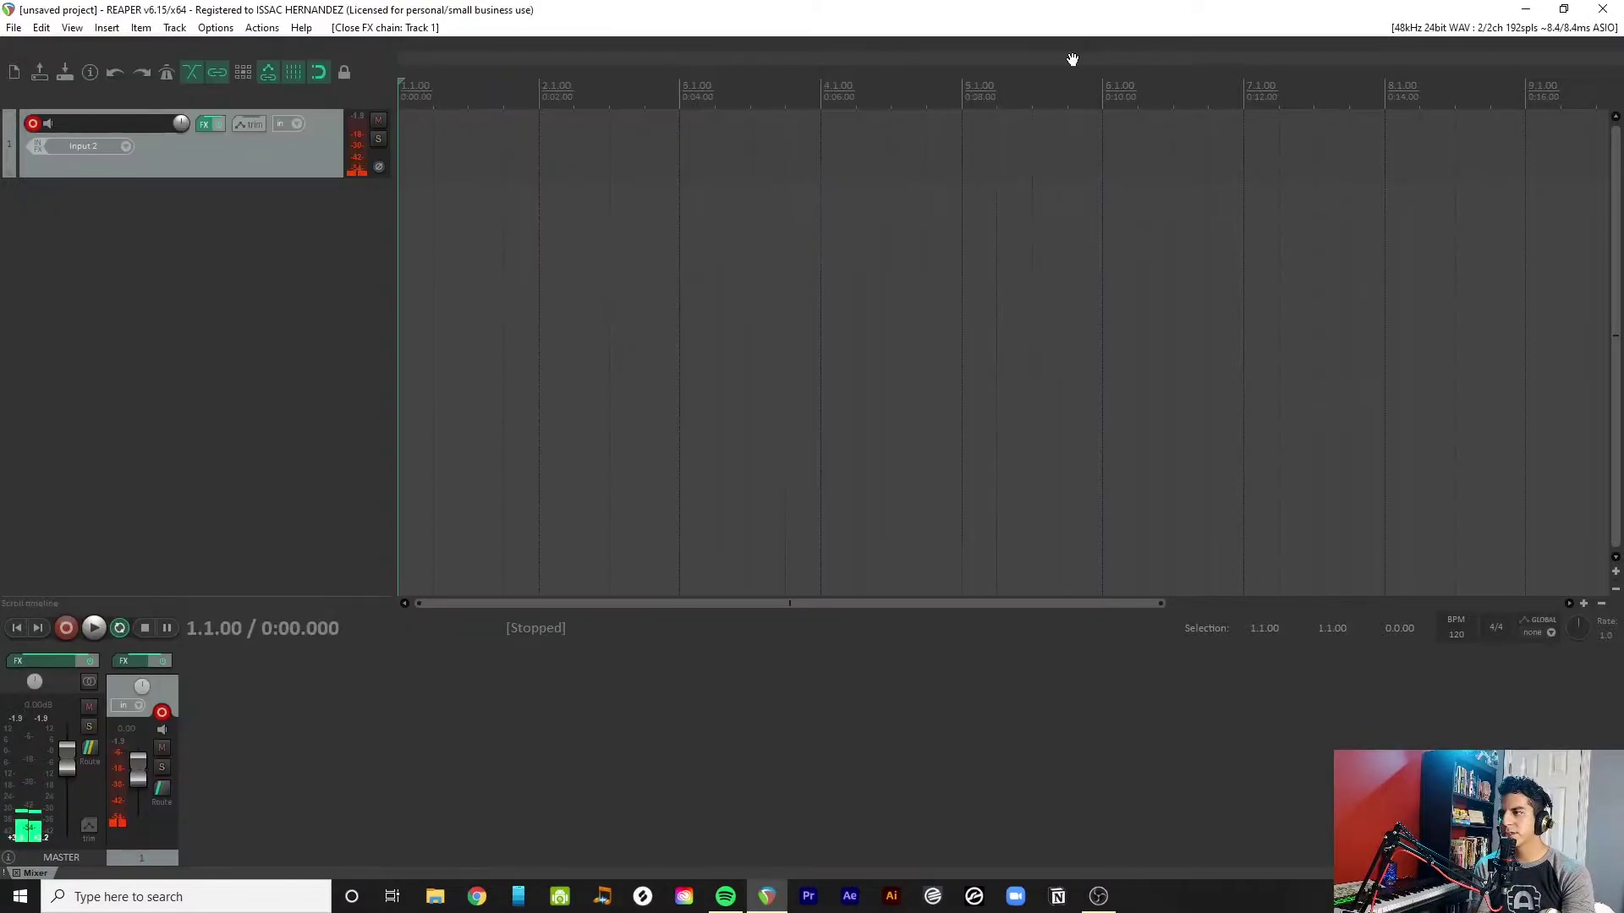
pyautogui.click(206, 124)
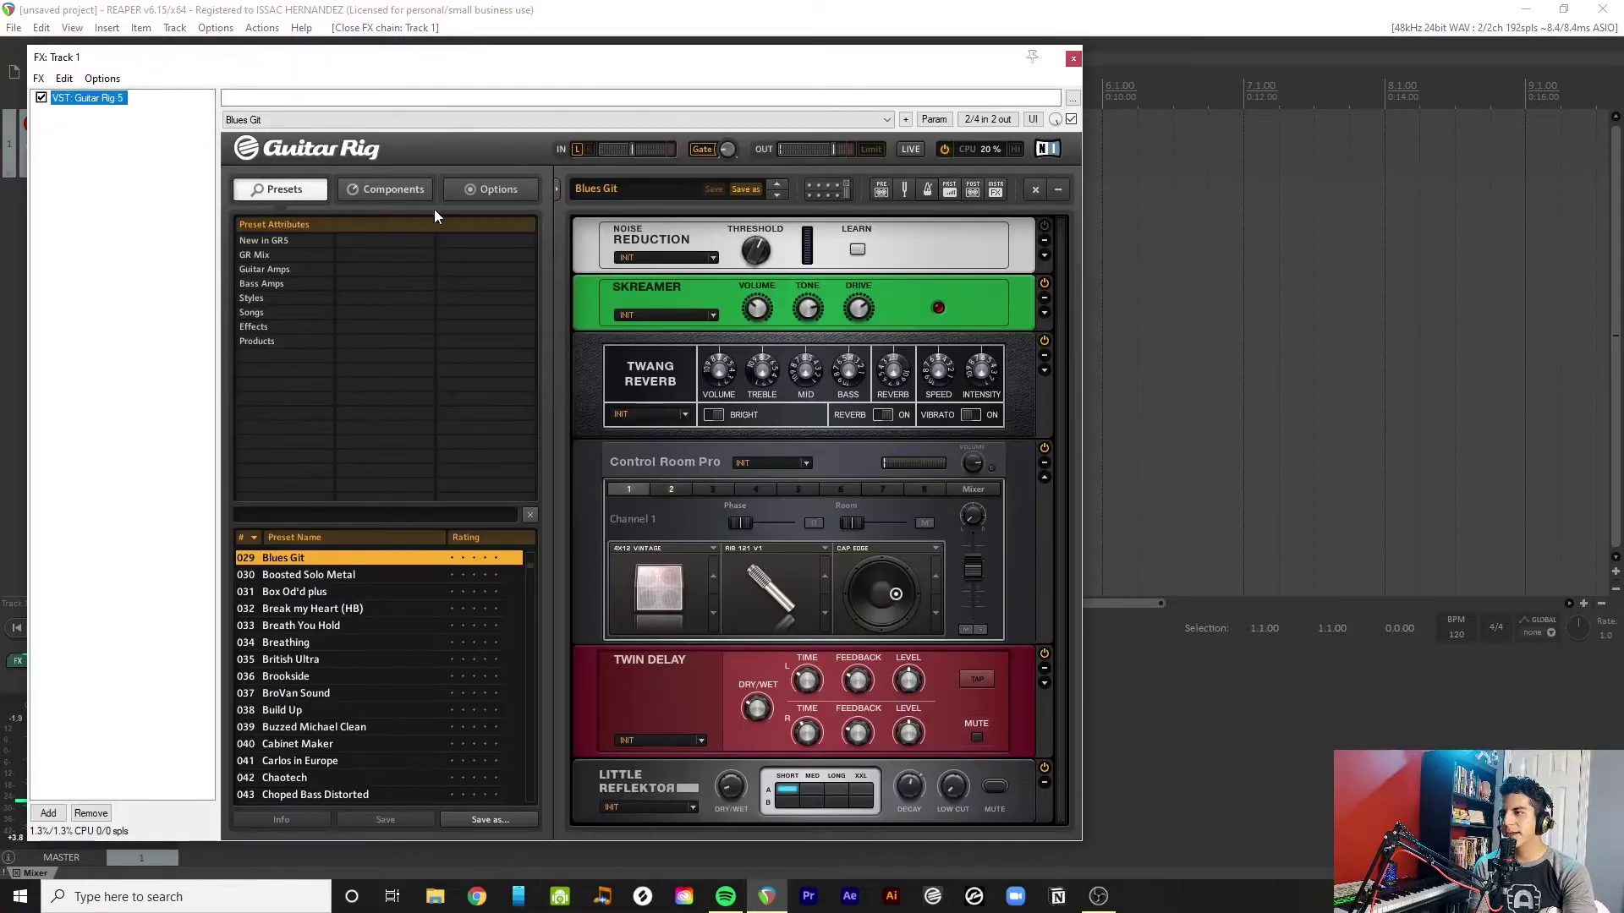
pyautogui.click(48, 813)
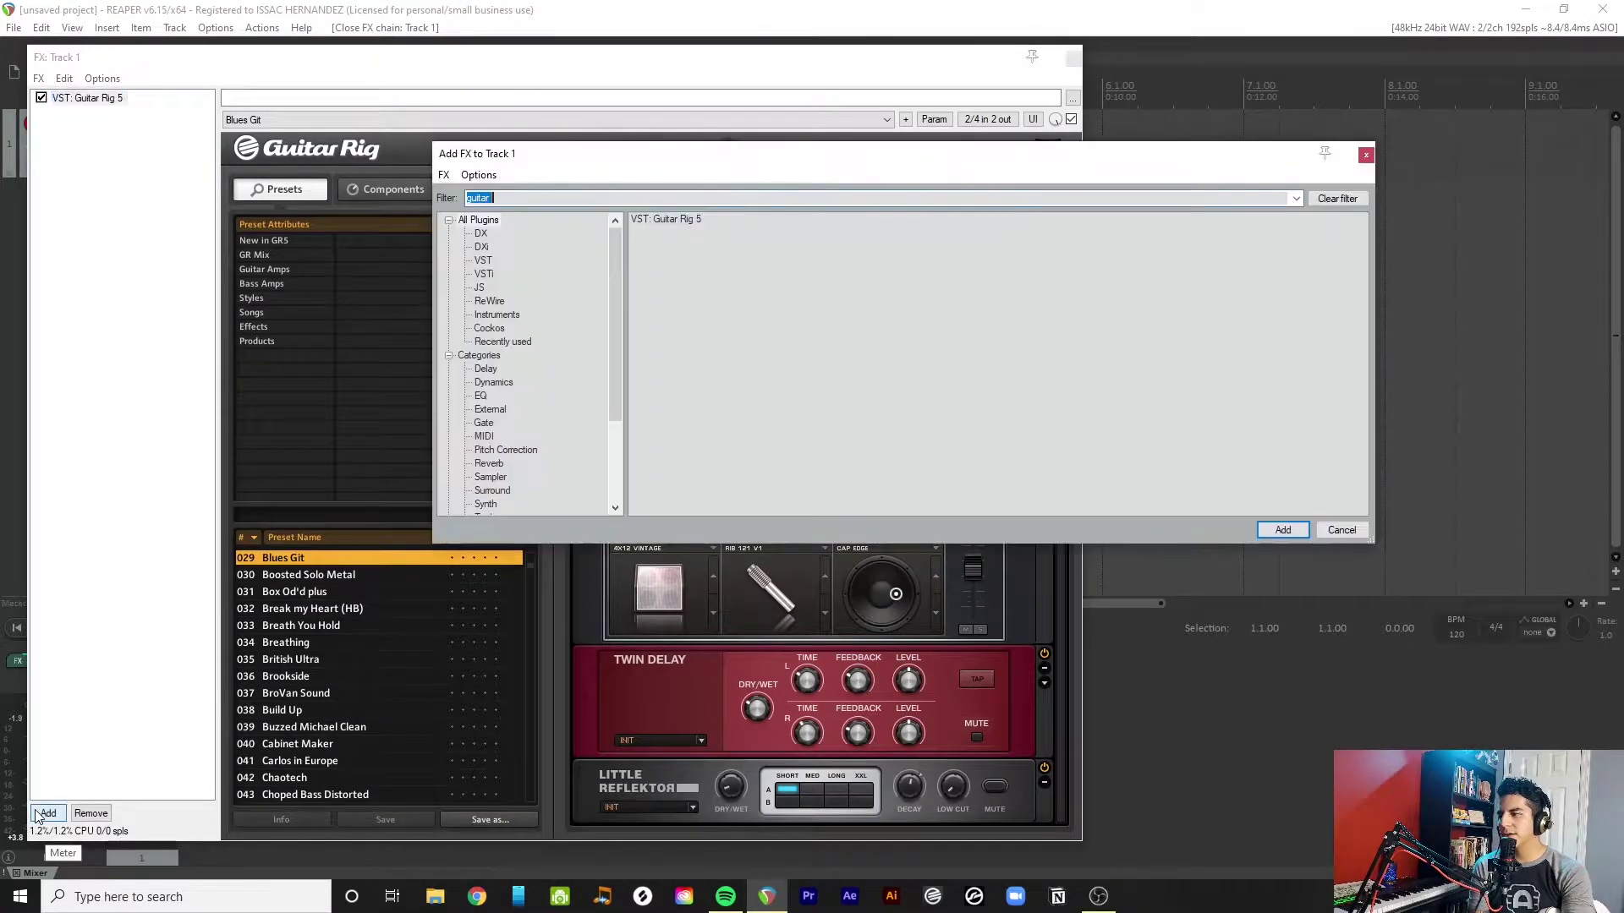
pyautogui.moveTo(628, 341); pyautogui.dragTo(708, 409)
pyautogui.scroll(-1, 699, 411)
pyautogui.scroll(-3, 699, 404)
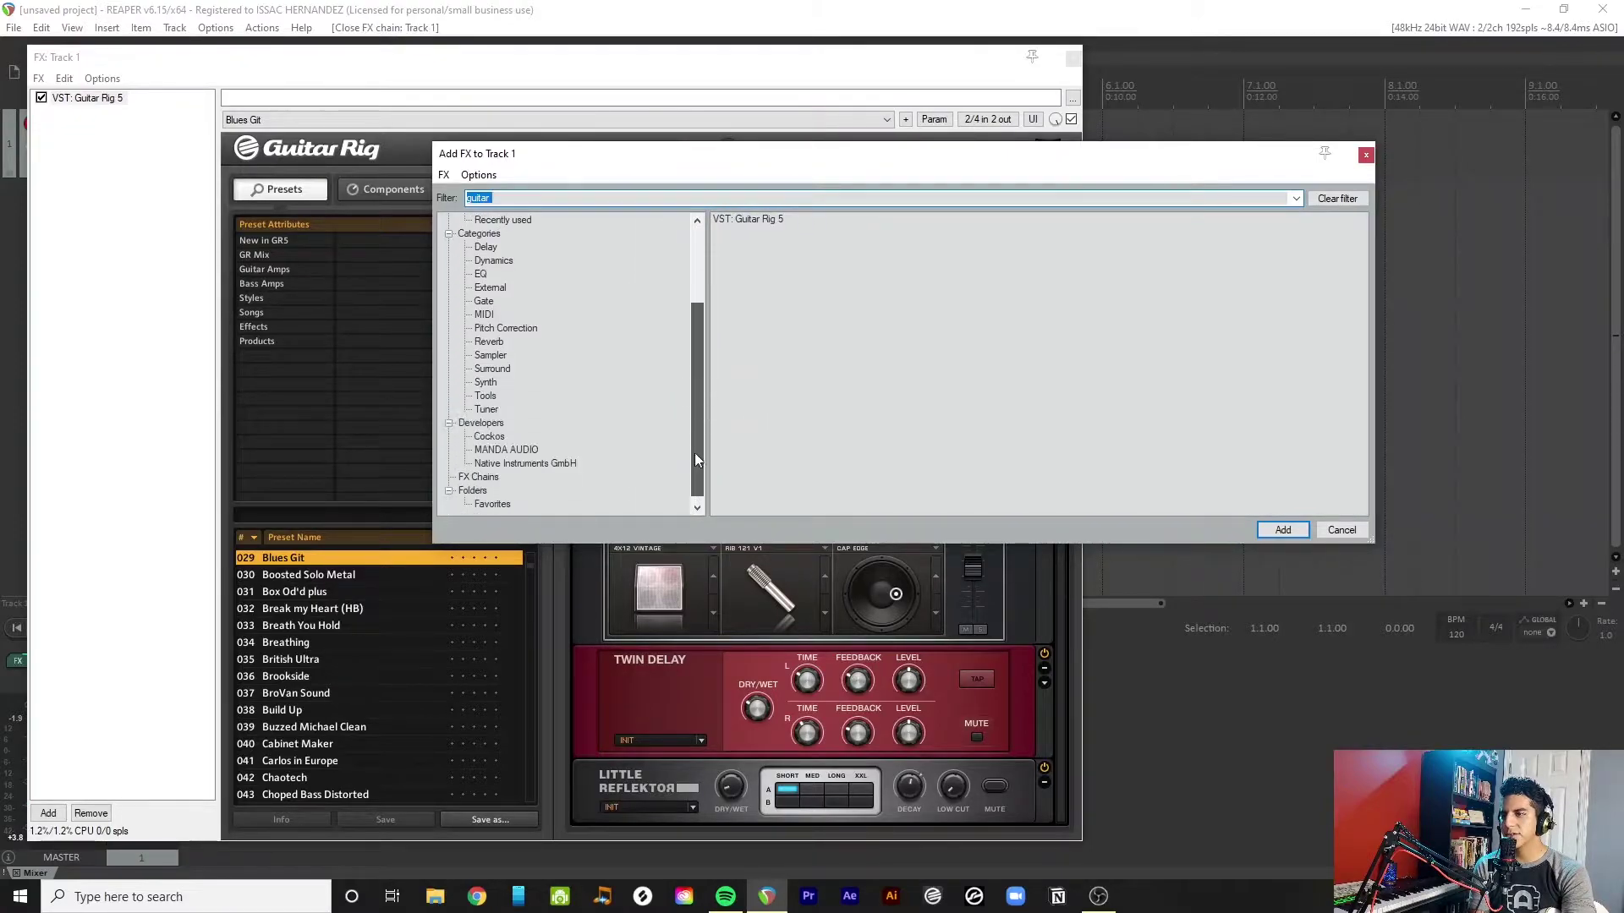
pyautogui.click(1353, 532)
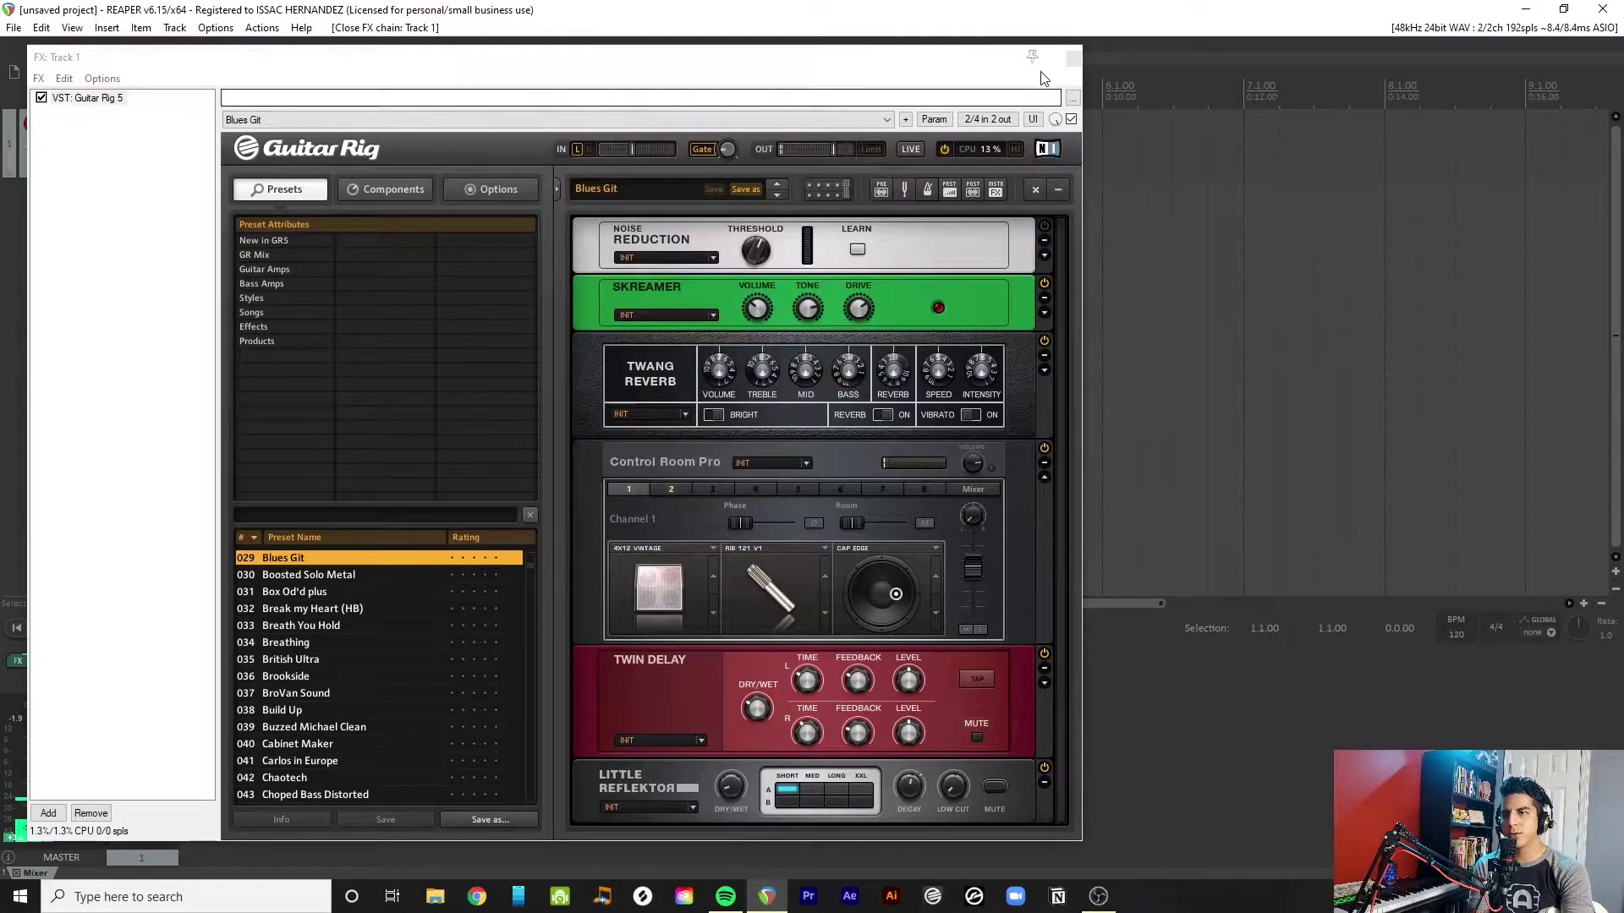
pyautogui.click(1072, 58)
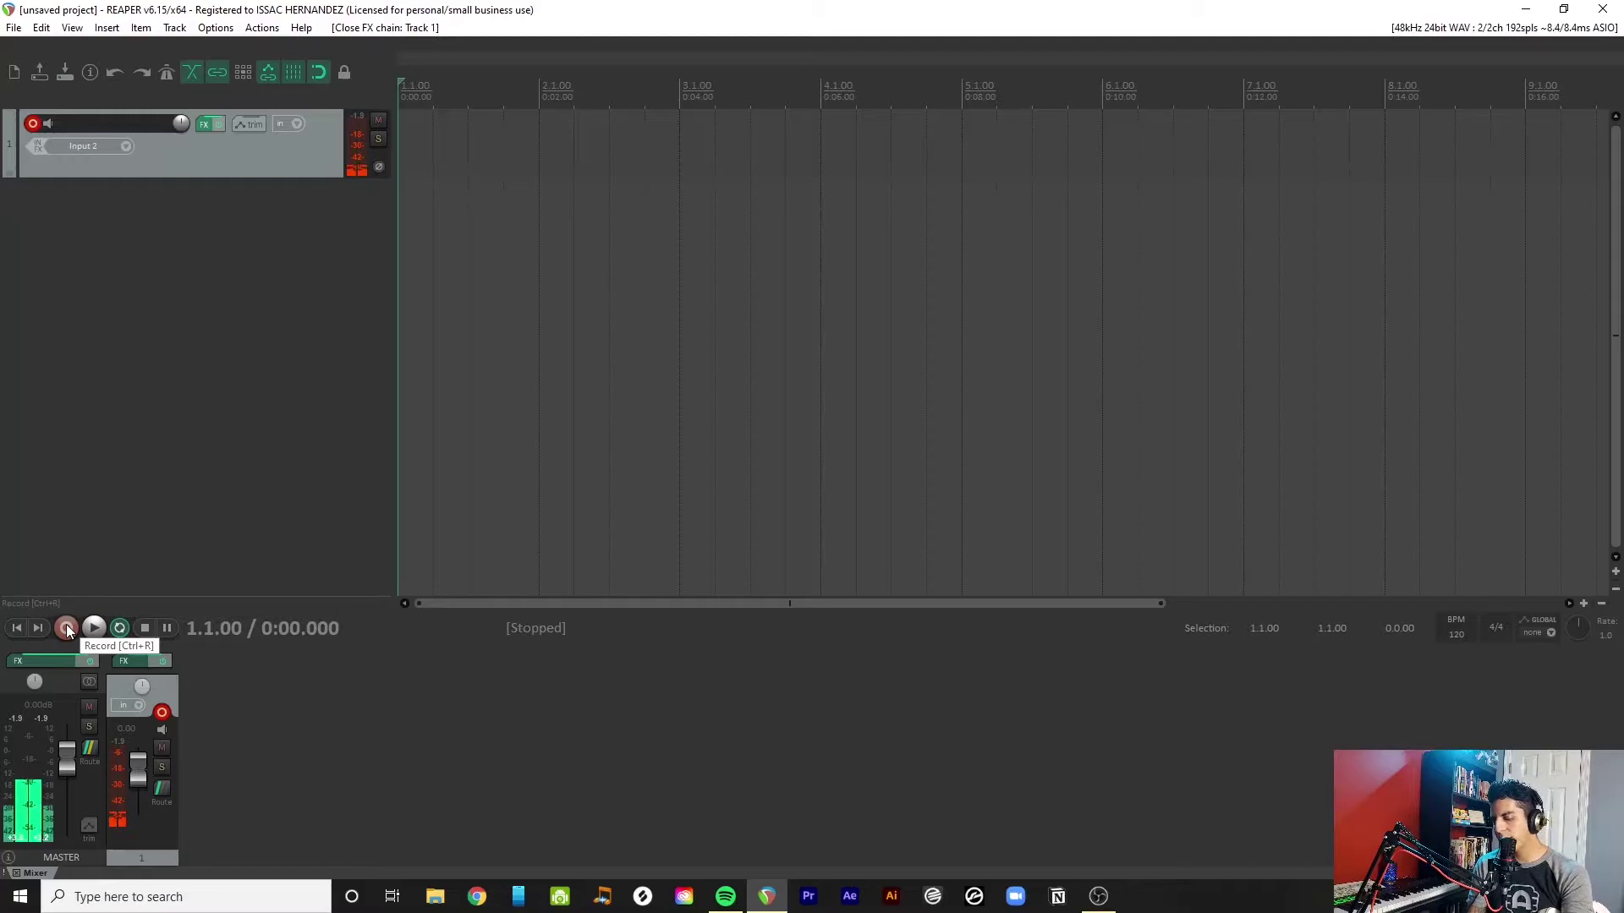
pyautogui.click(67, 630)
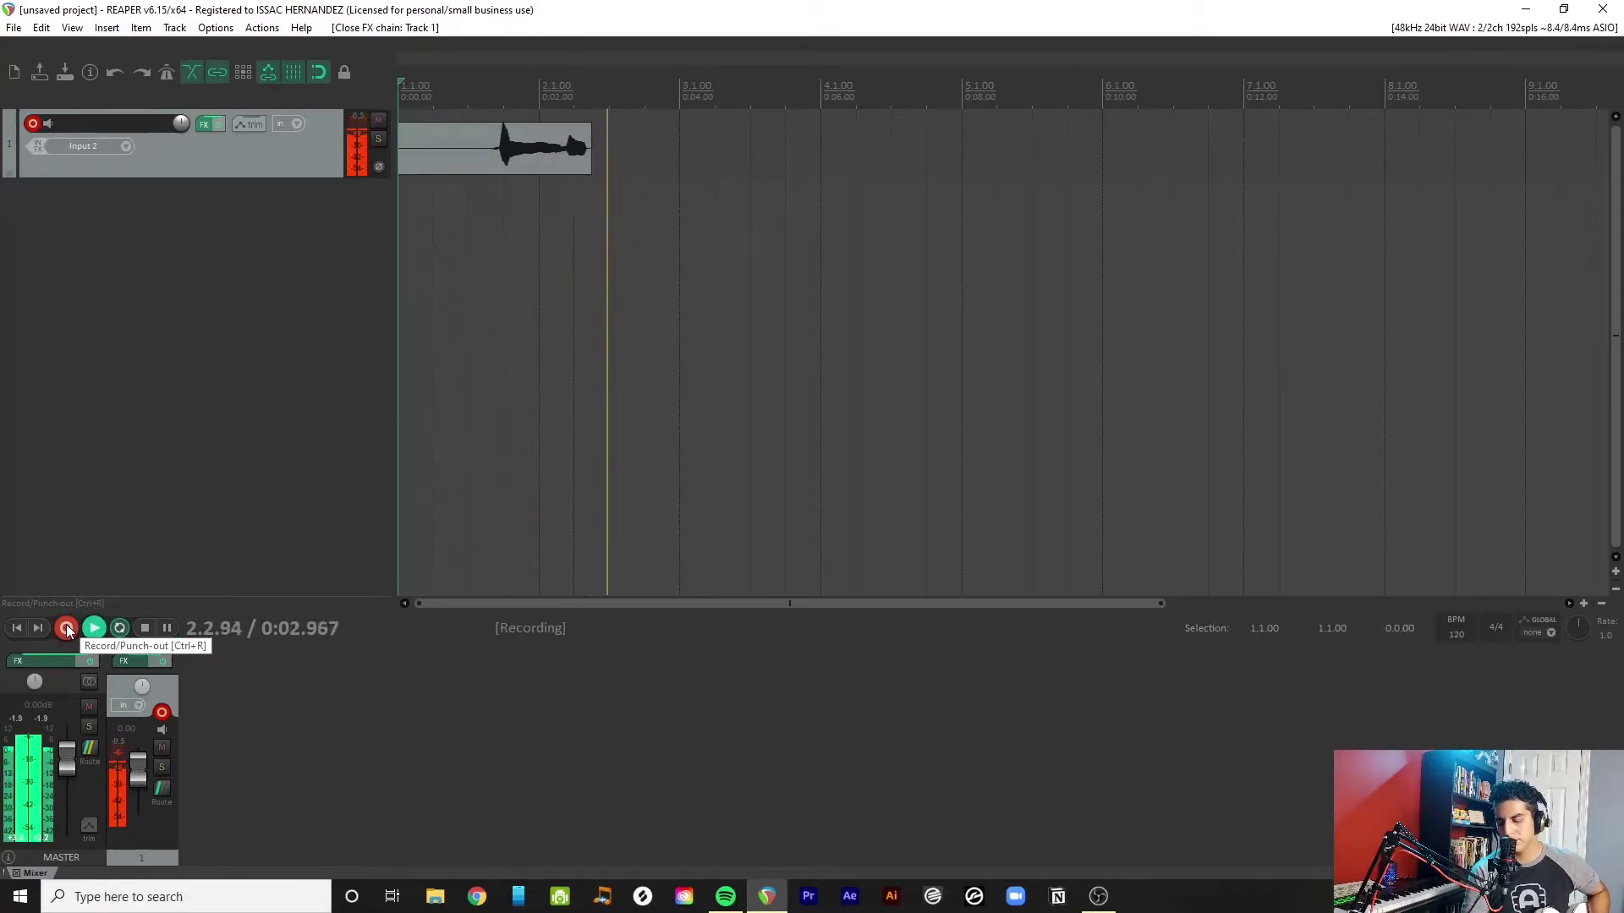
pyautogui.click(67, 630)
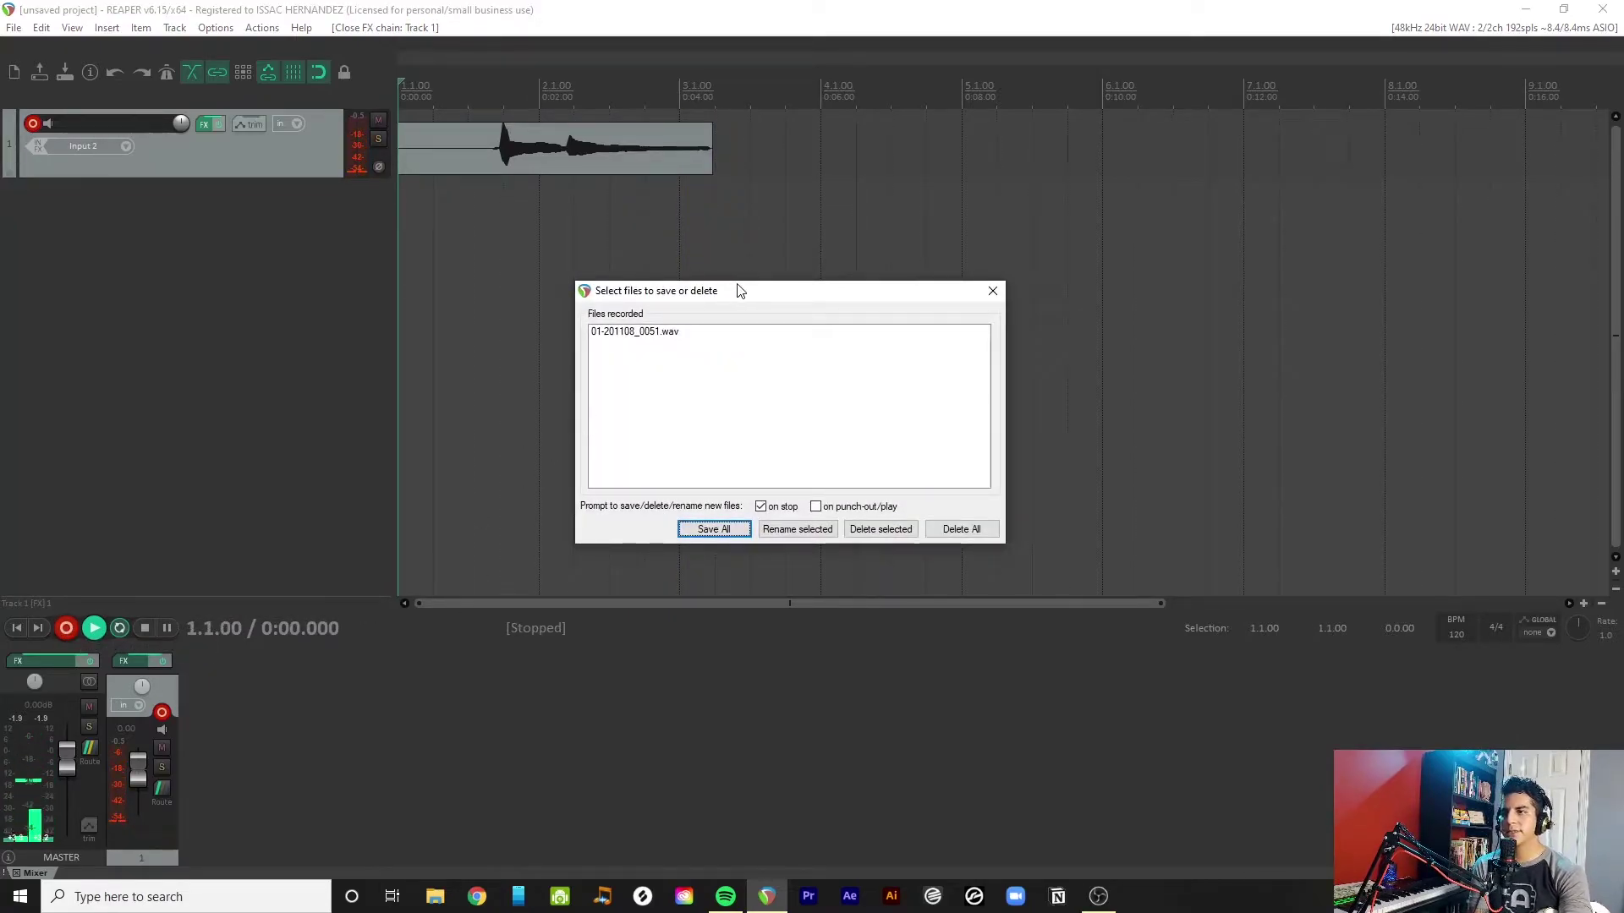
pyautogui.moveTo(737, 290); pyautogui.dragTo(707, 273)
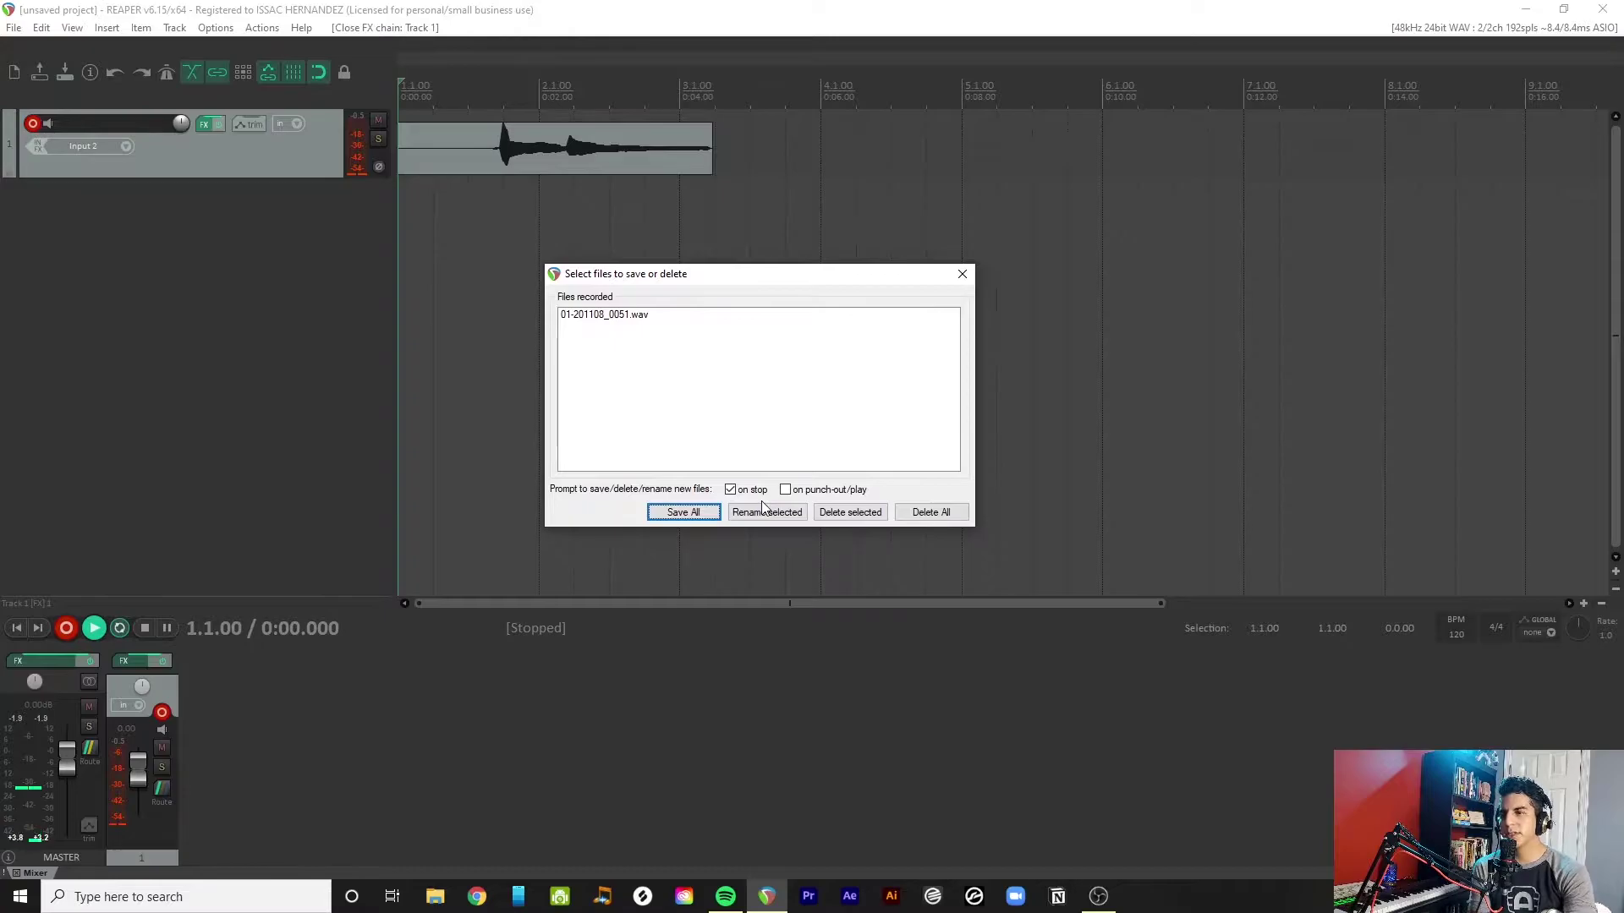
pyautogui.click(649, 315)
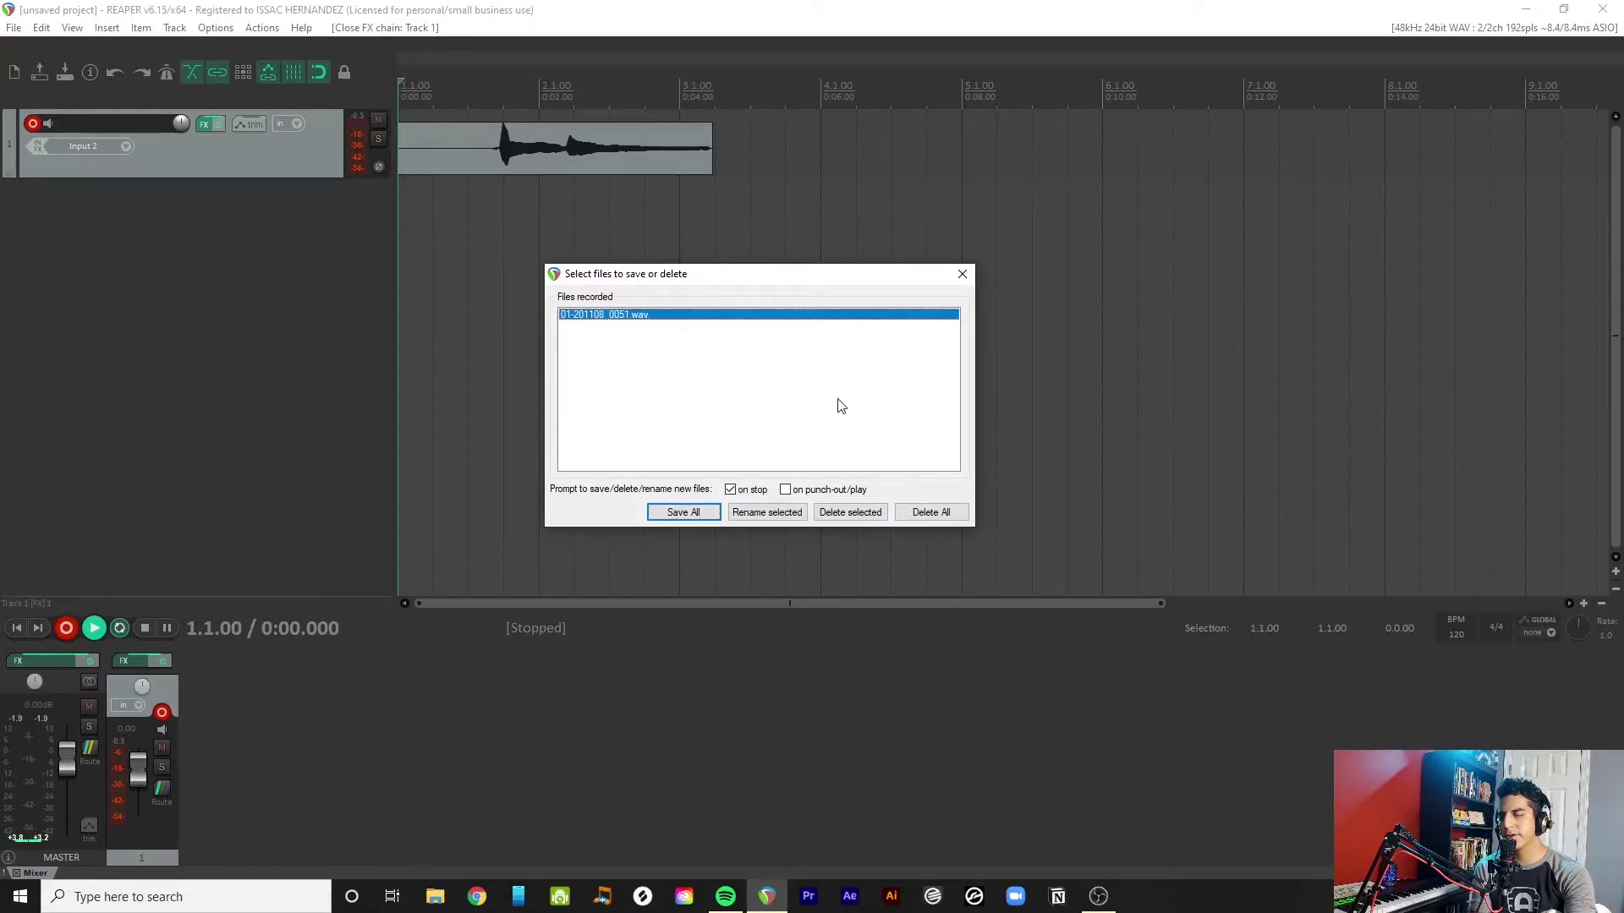
pyautogui.click(672, 512)
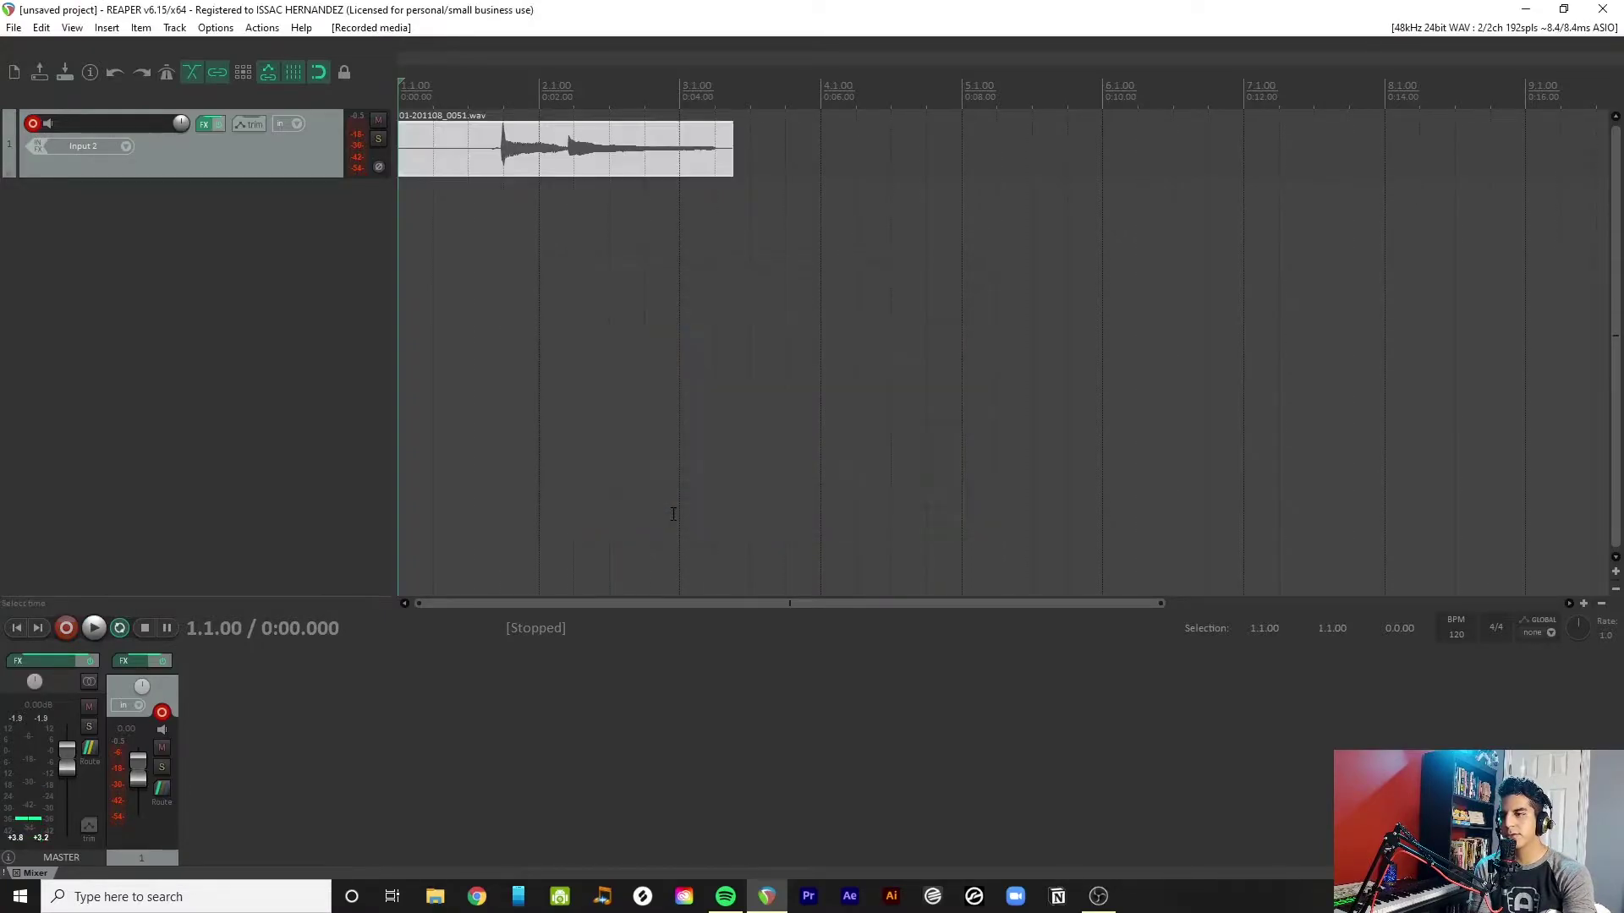
pyautogui.press('space')
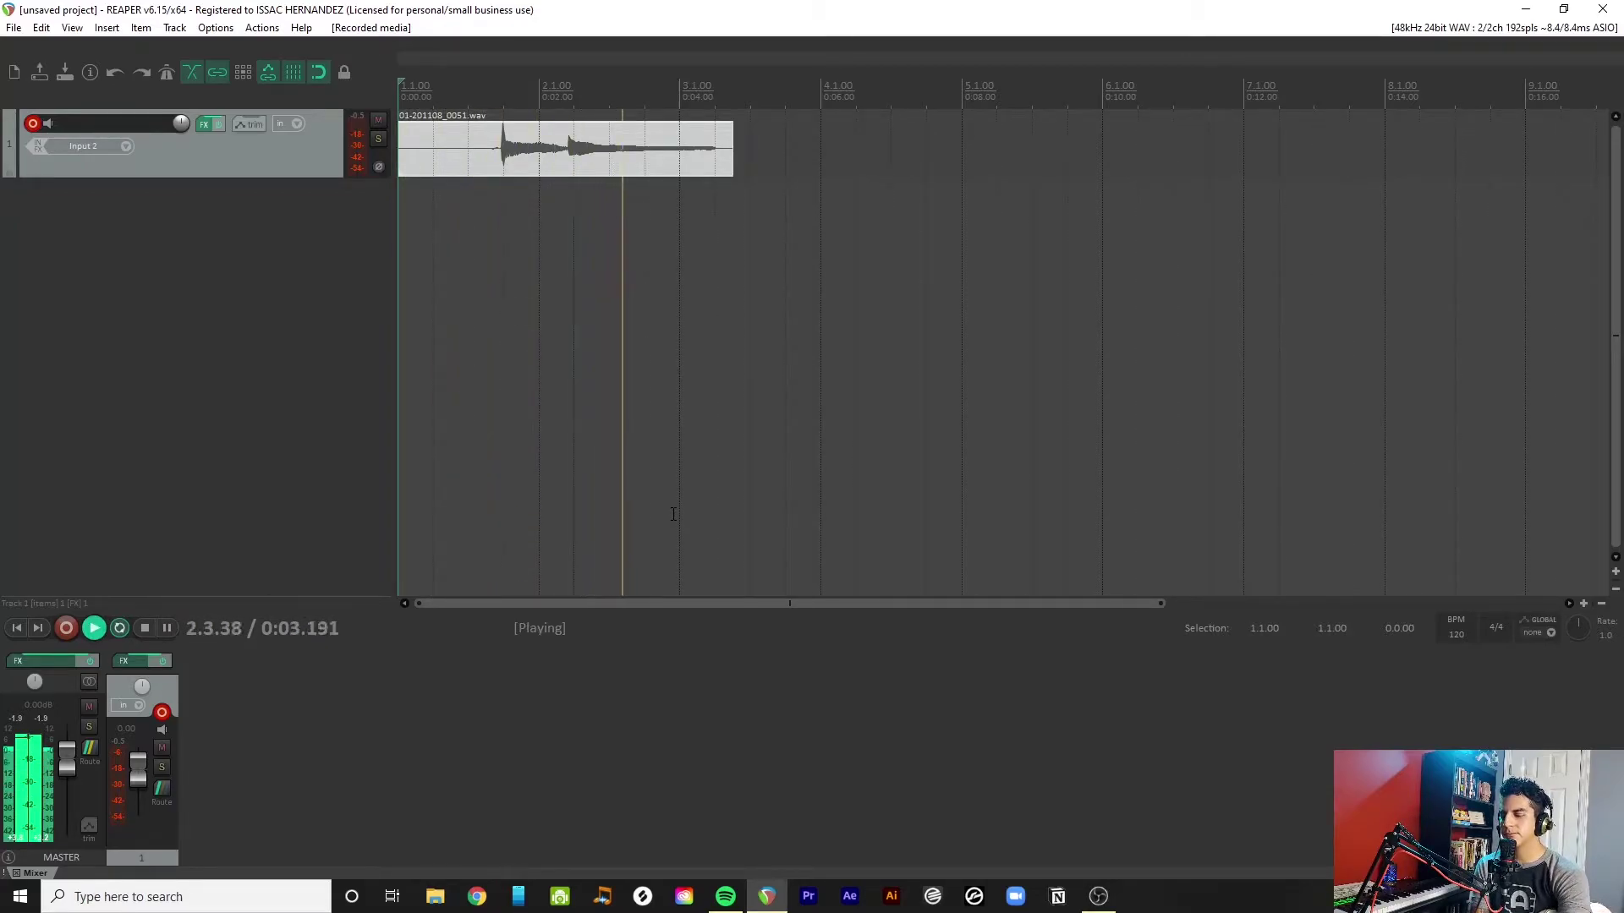
pyautogui.press('space')
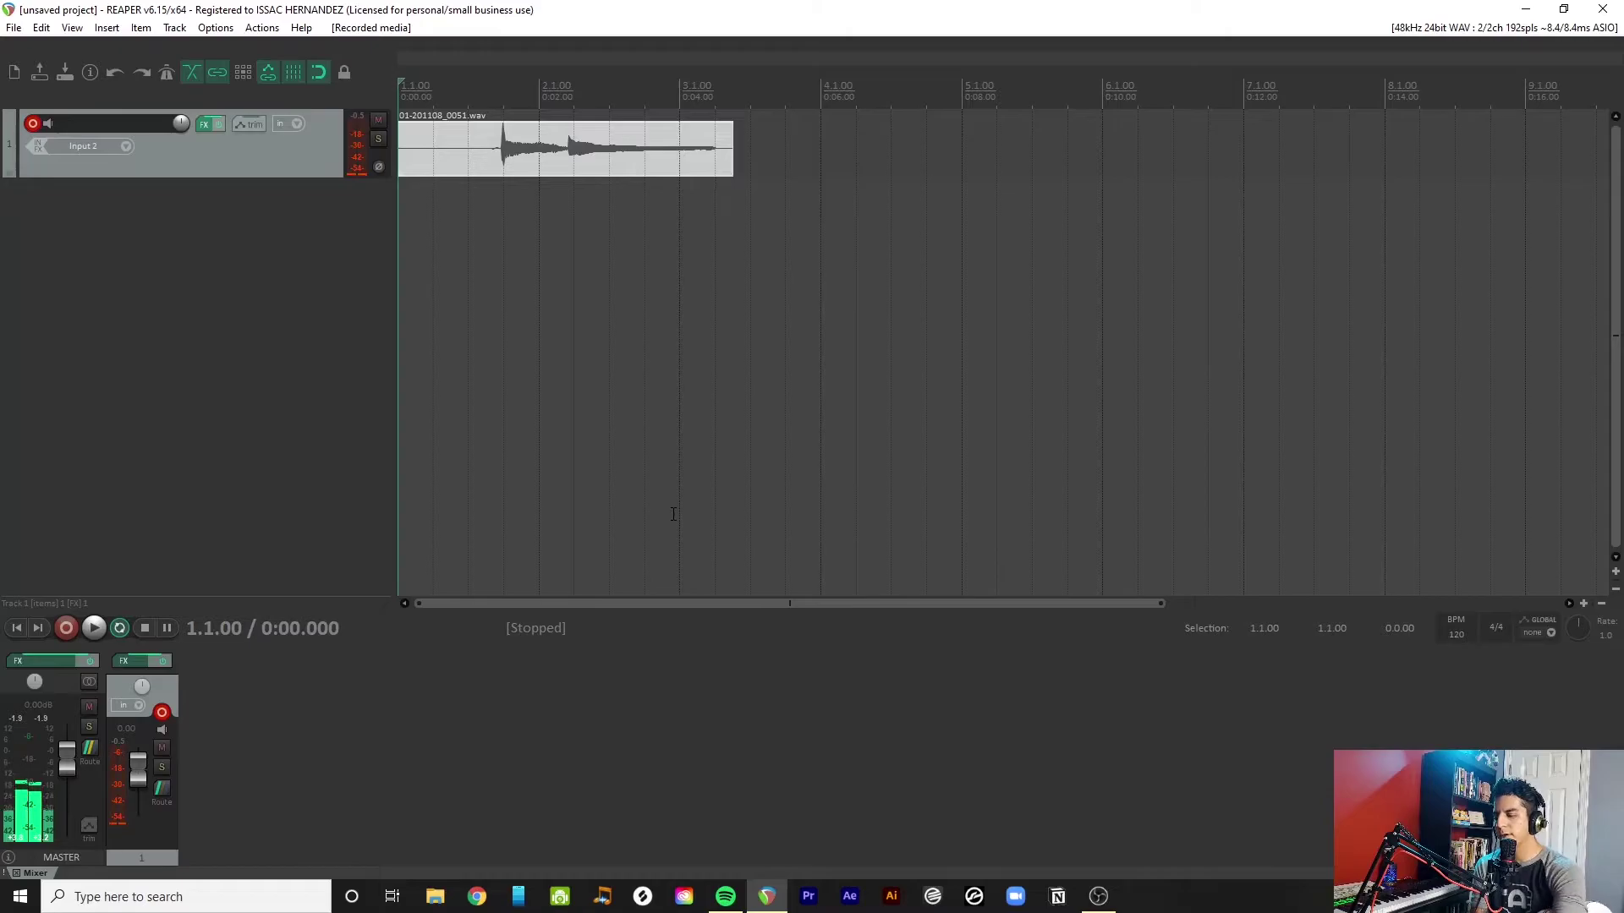
pyautogui.click(659, 175)
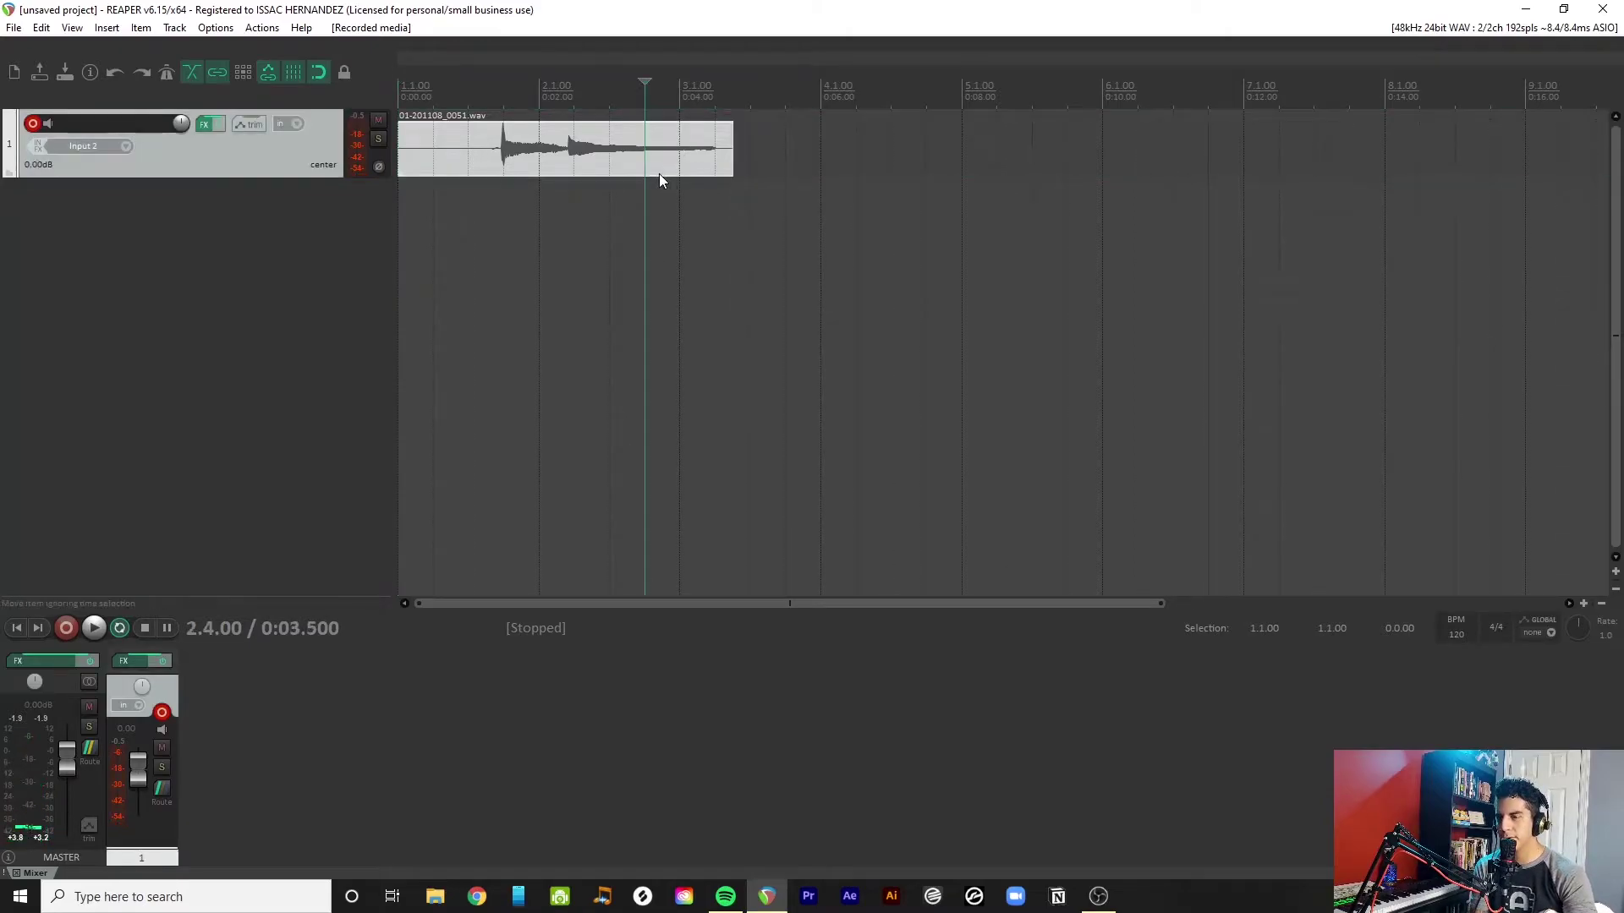
pyautogui.press('Delete')
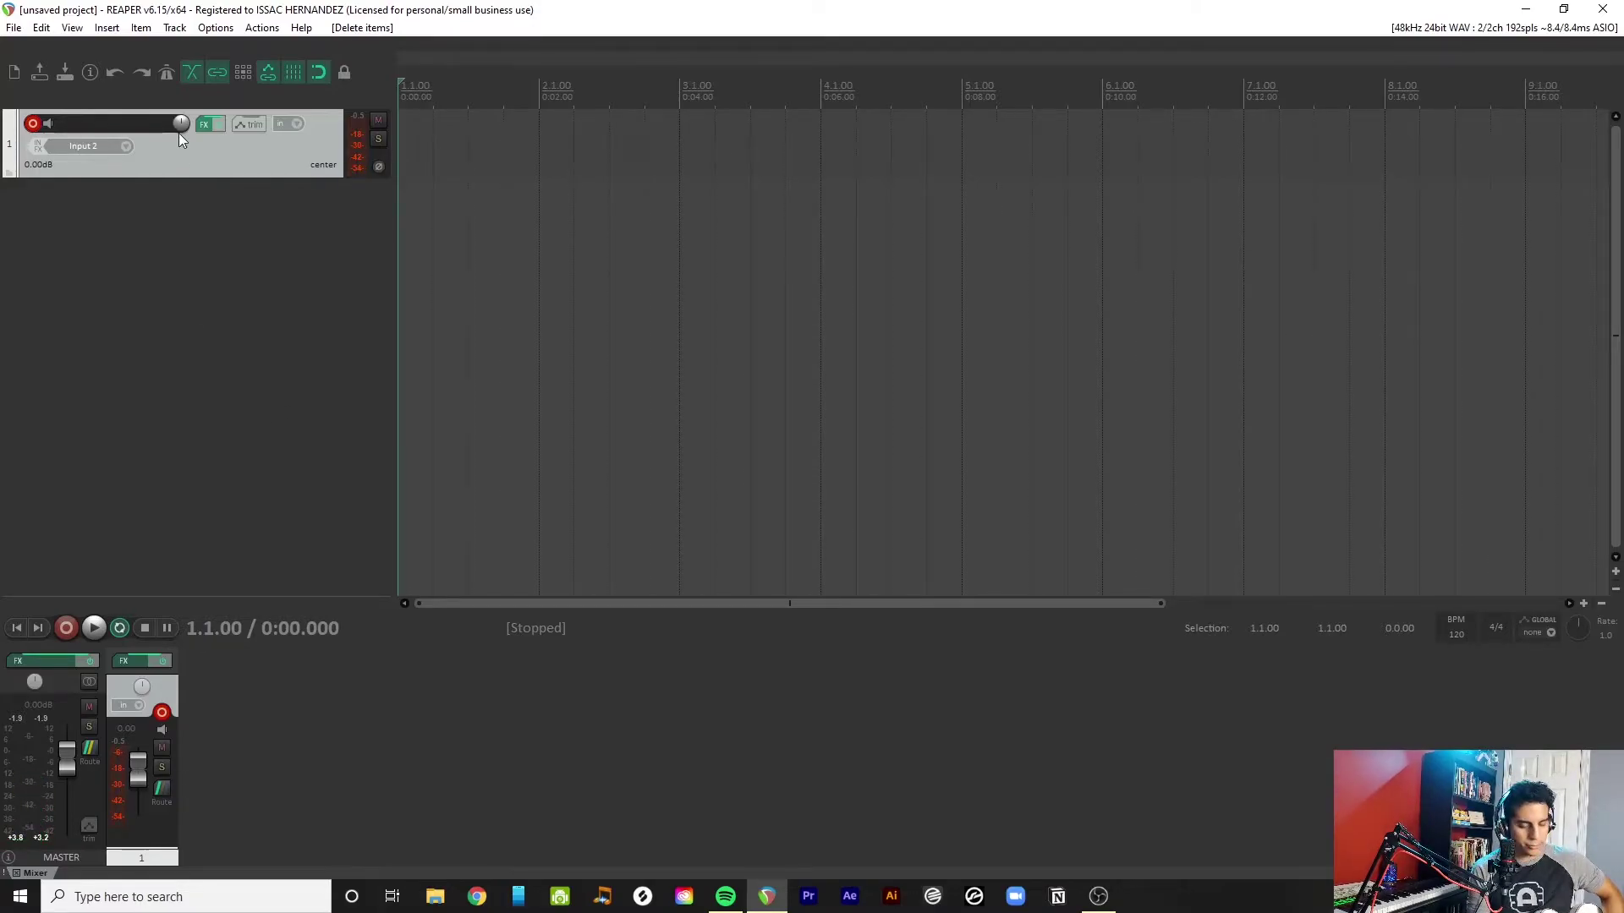
# Step: Turn on the metronome and lower its primary and secondary beat volumes
pyautogui.click(168, 74)
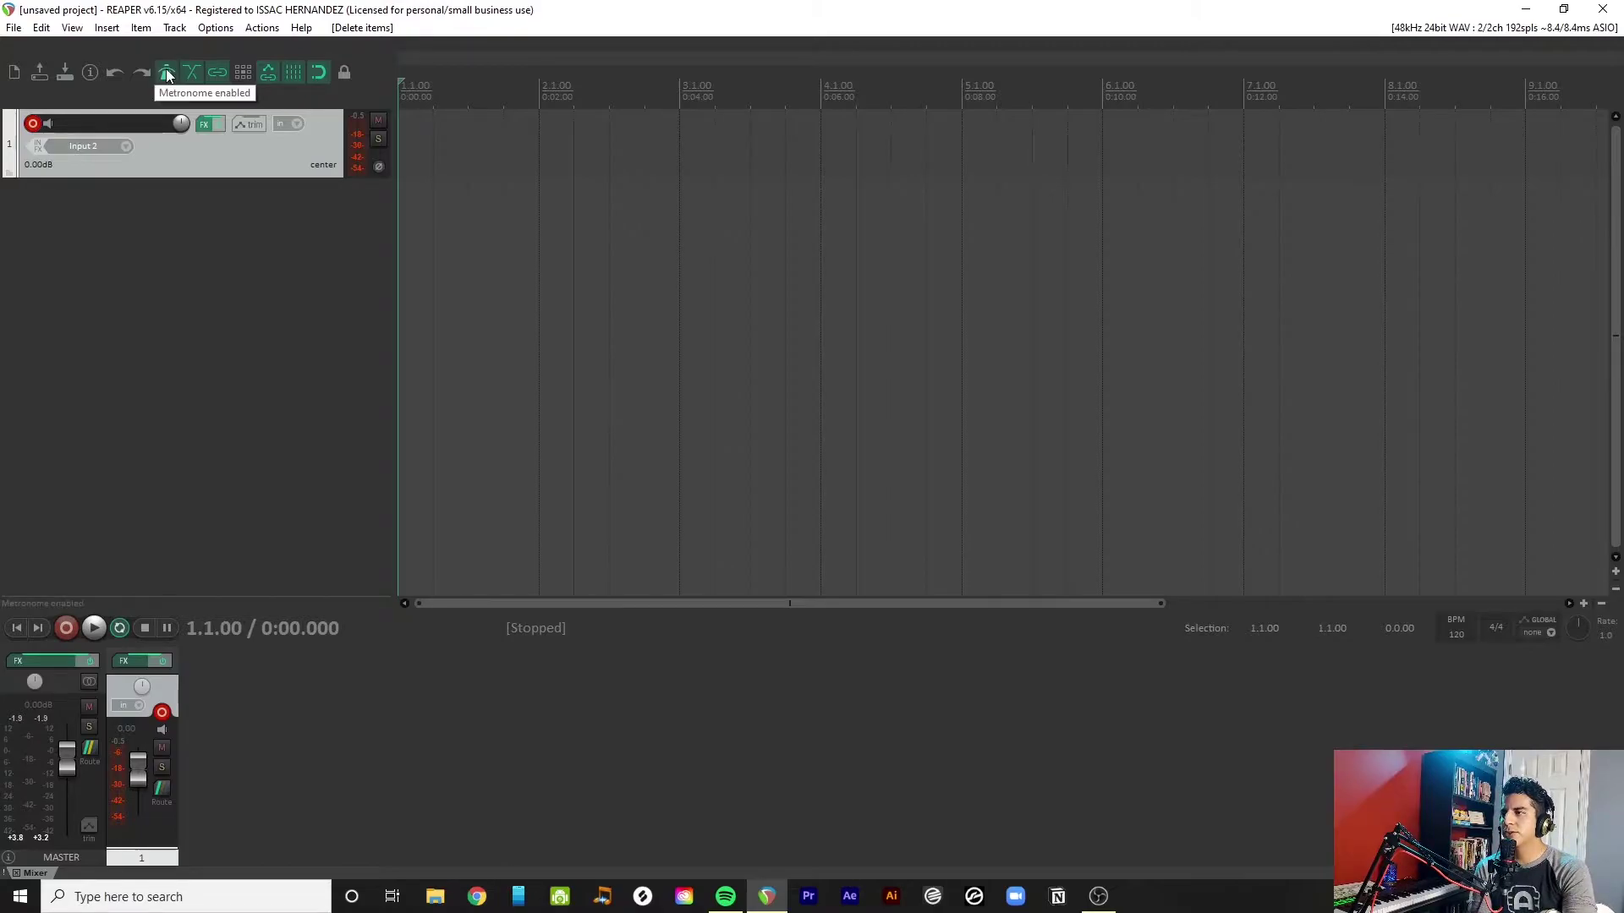
pyautogui.rightClick(167, 74)
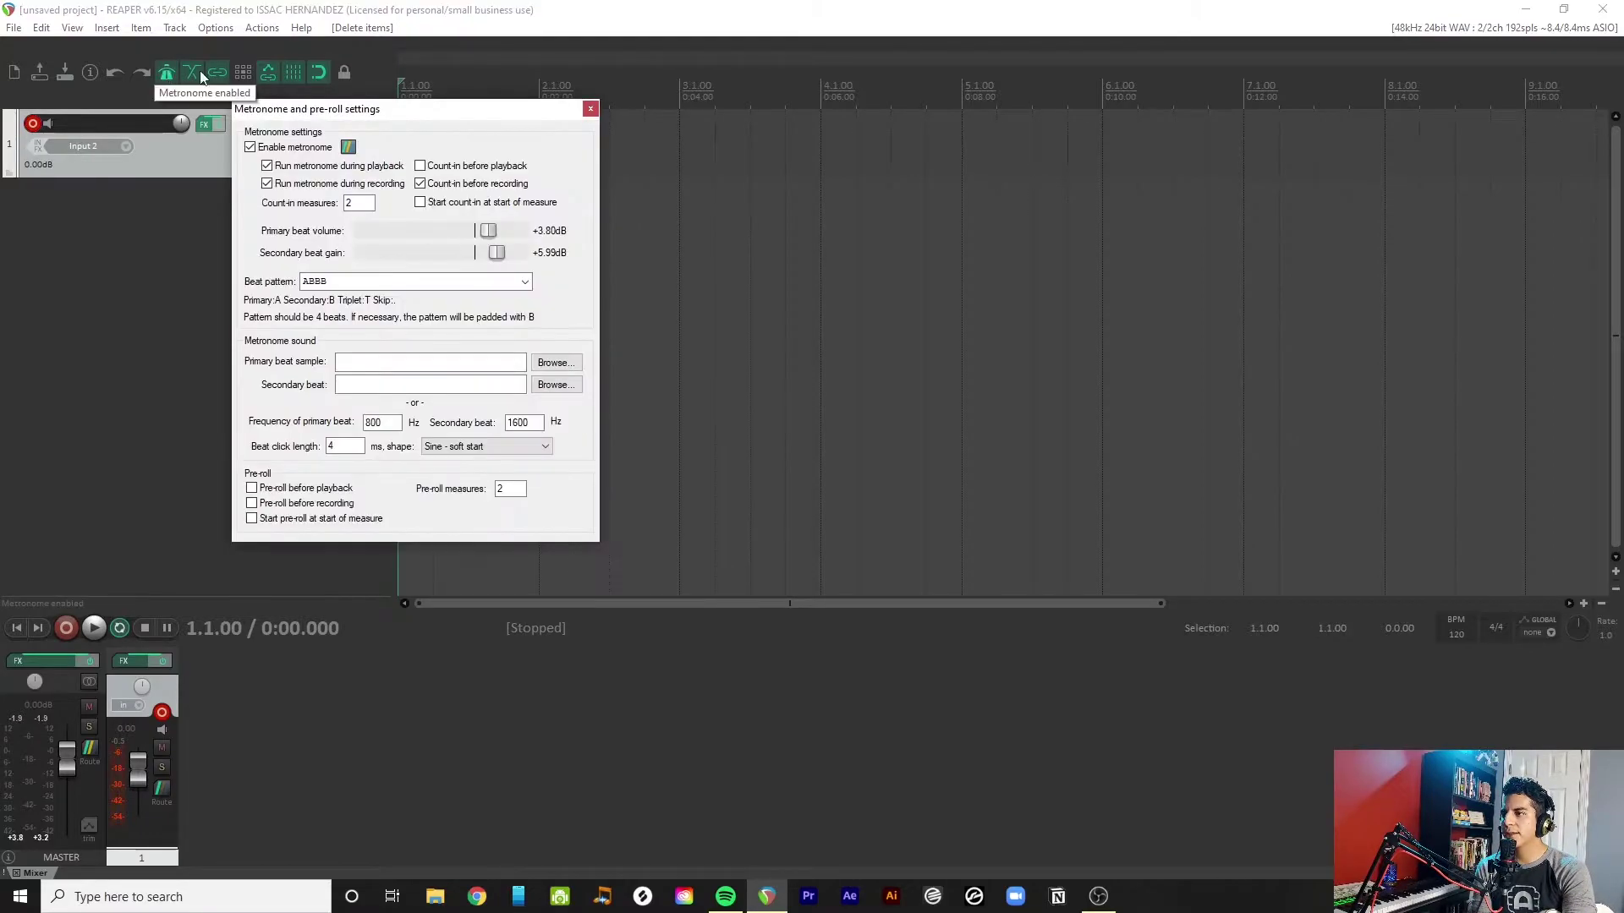
pyautogui.moveTo(488, 231)
pyautogui.mouseDown()
pyautogui.moveTo(465, 232)
pyautogui.moveTo(476, 254)
pyautogui.moveTo(482, 232)
pyautogui.moveTo(478, 255)
pyautogui.moveTo(479, 232)
pyautogui.mouseUp()
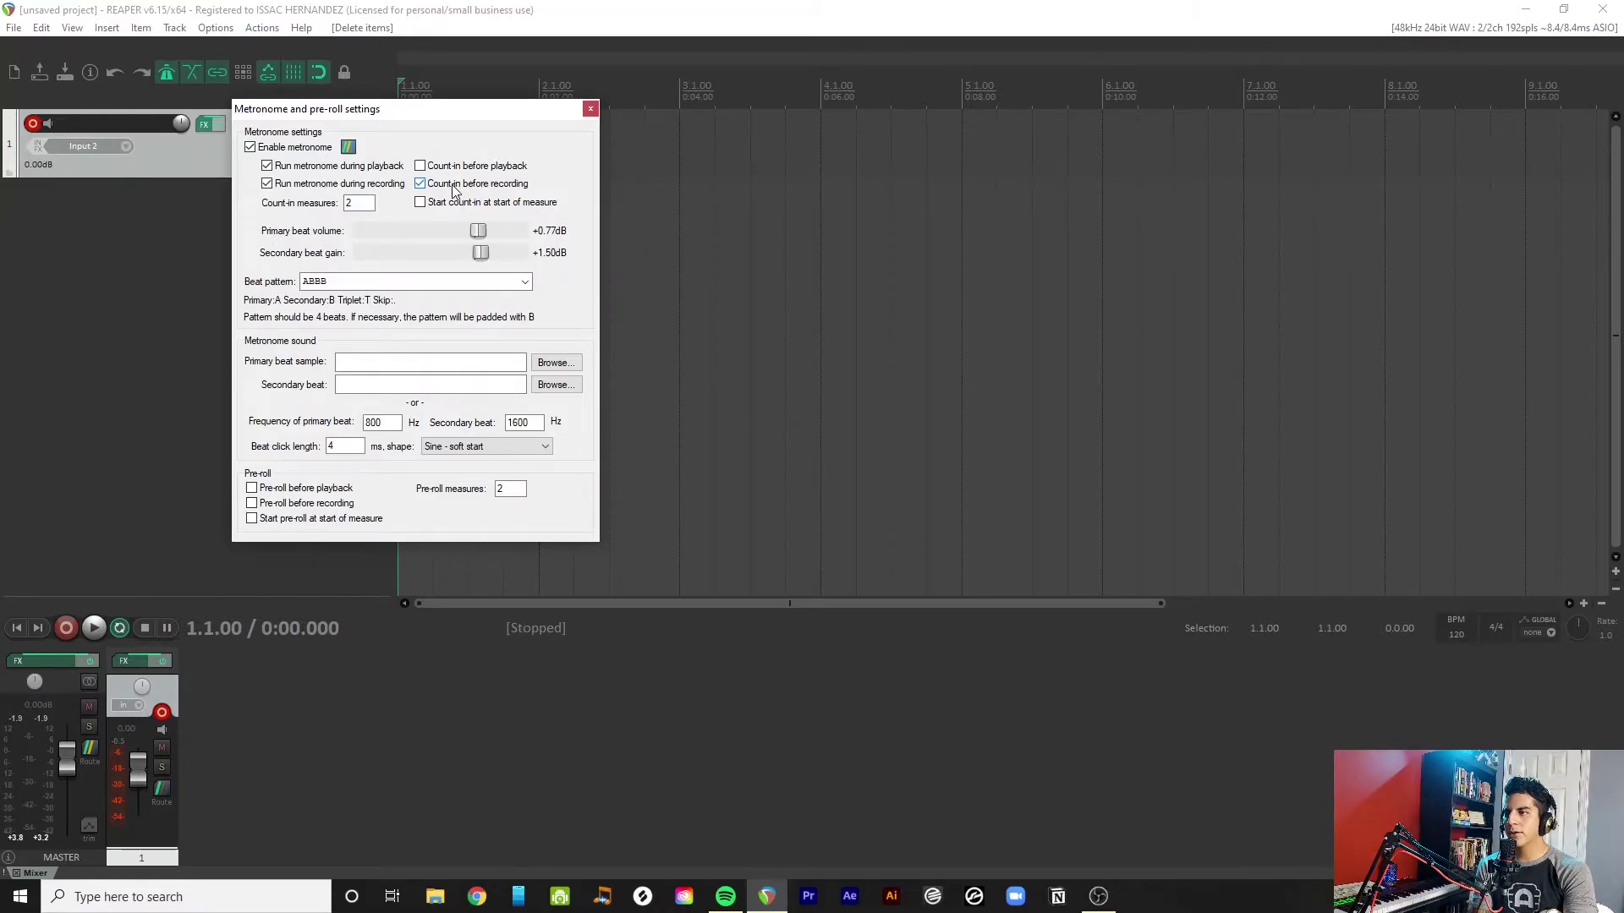
# Step: Set the count-in before recording to 2 measures and close the metronome settings
pyautogui.doubleClick(356, 206)
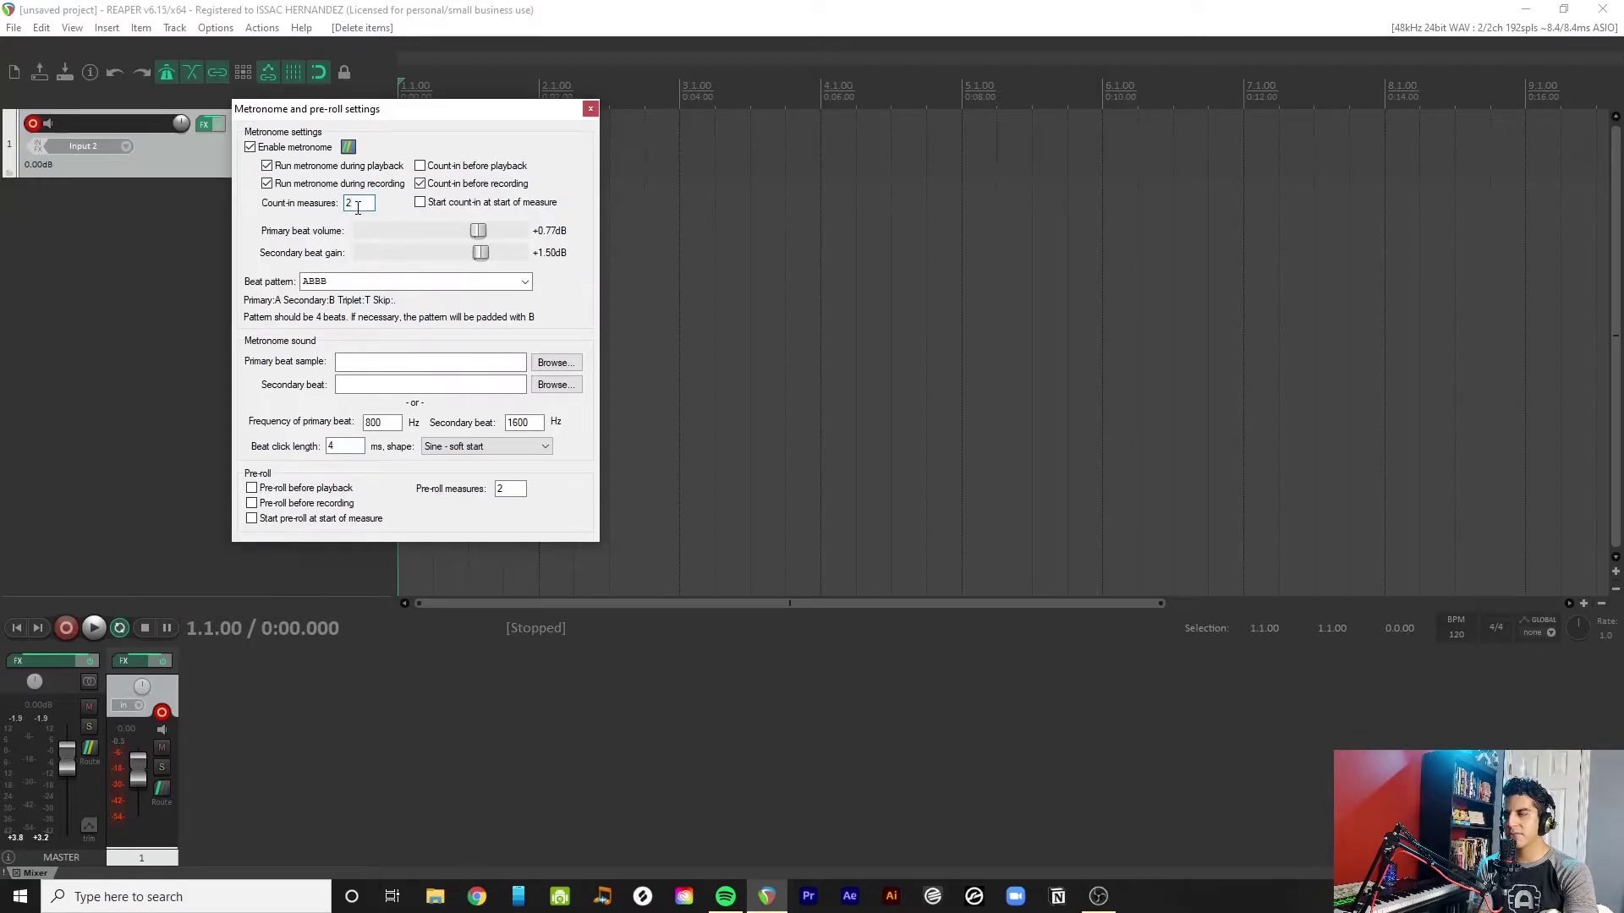
pyautogui.doubleClick(358, 207)
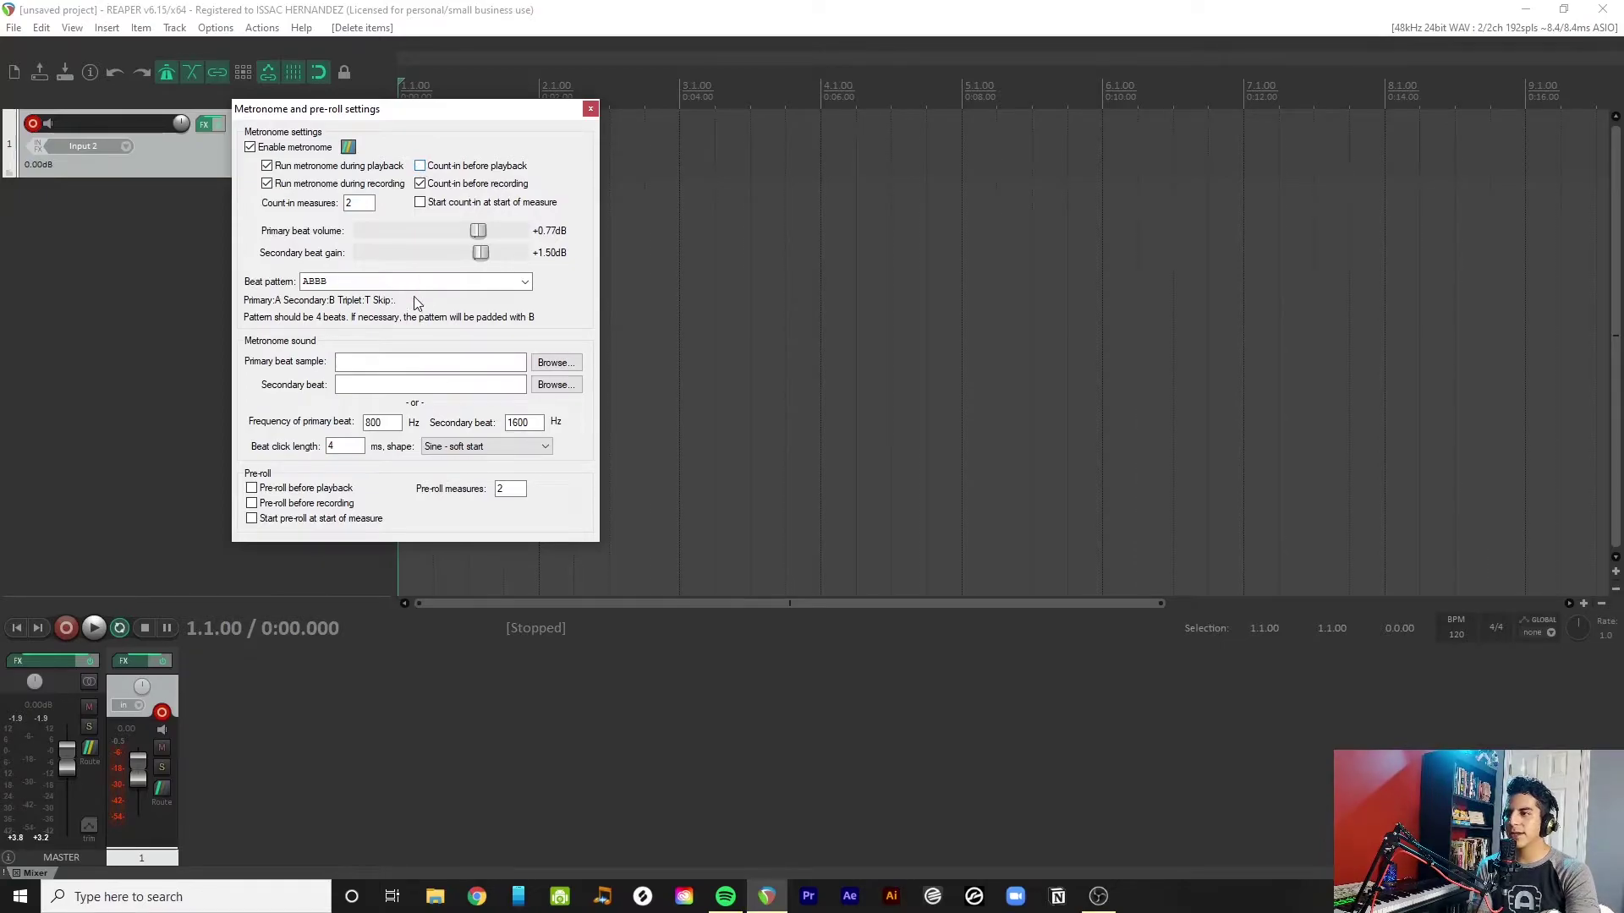
pyautogui.moveTo(510, 110); pyautogui.dragTo(555, 107)
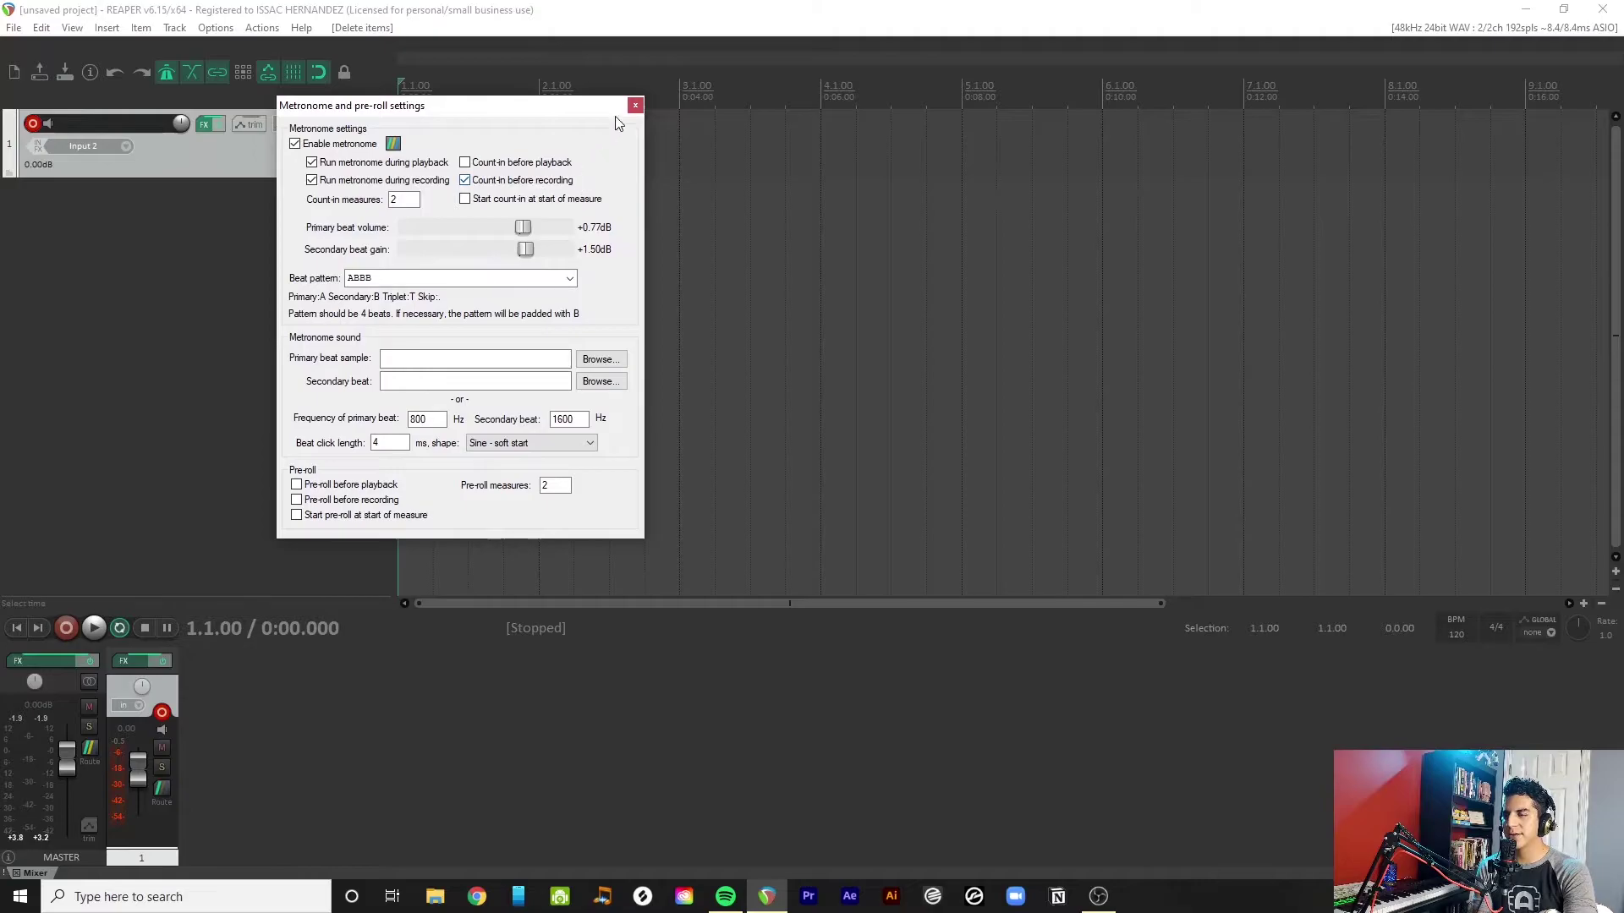
pyautogui.click(639, 105)
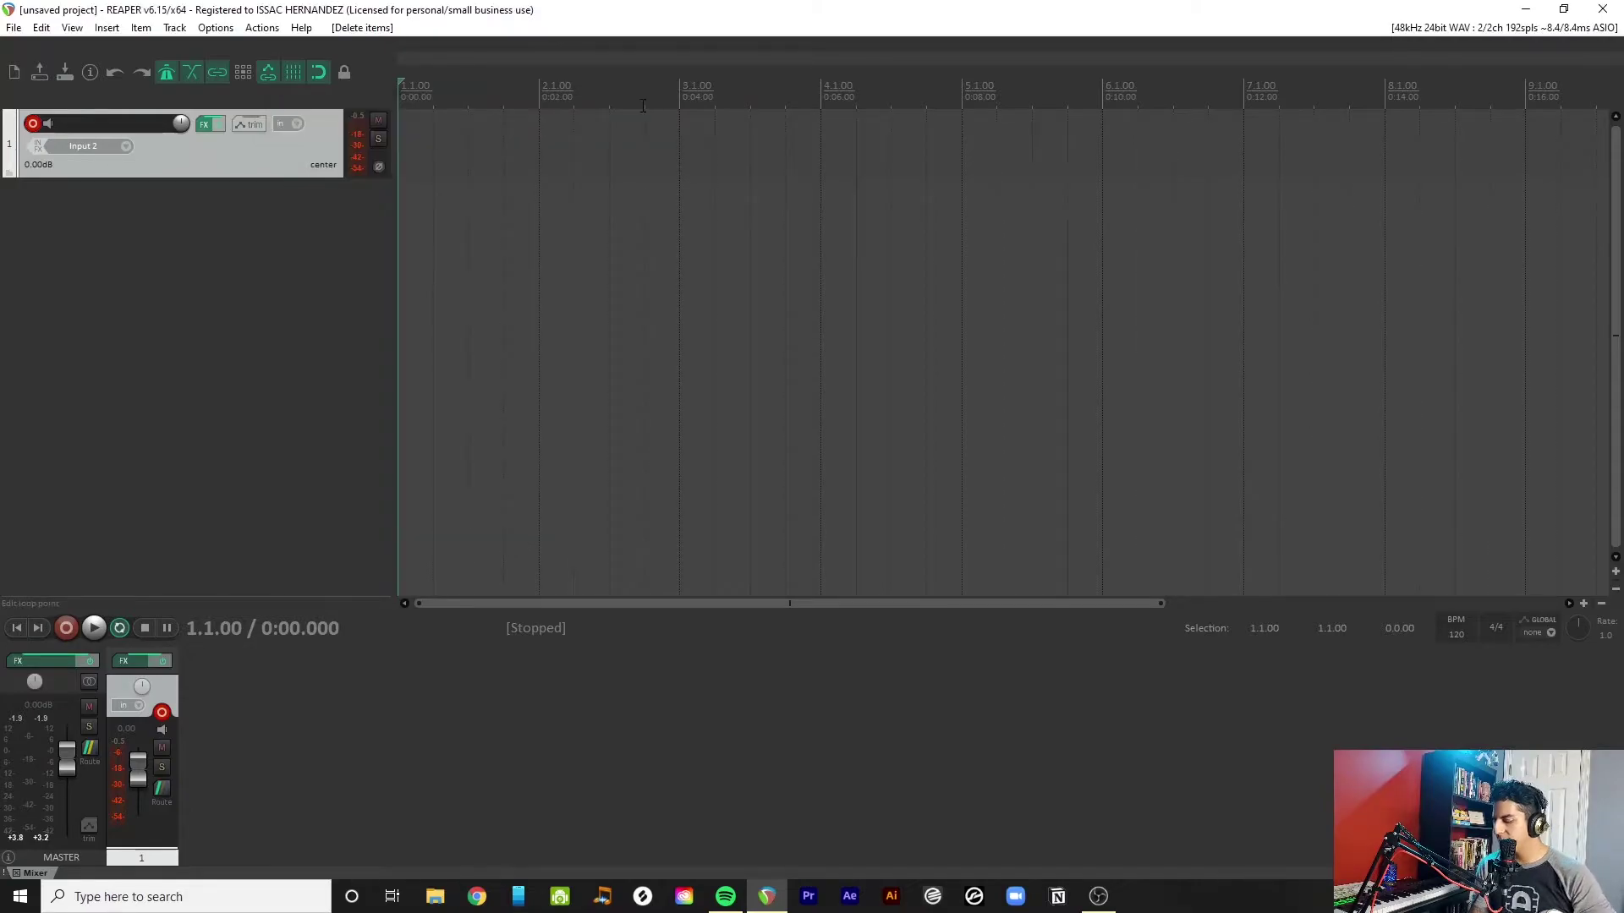
# Step: Record a guitar take after the count-in, save 01-201108_0052.wav, and play it back
pyautogui.hotkey('ctrl', 'r')
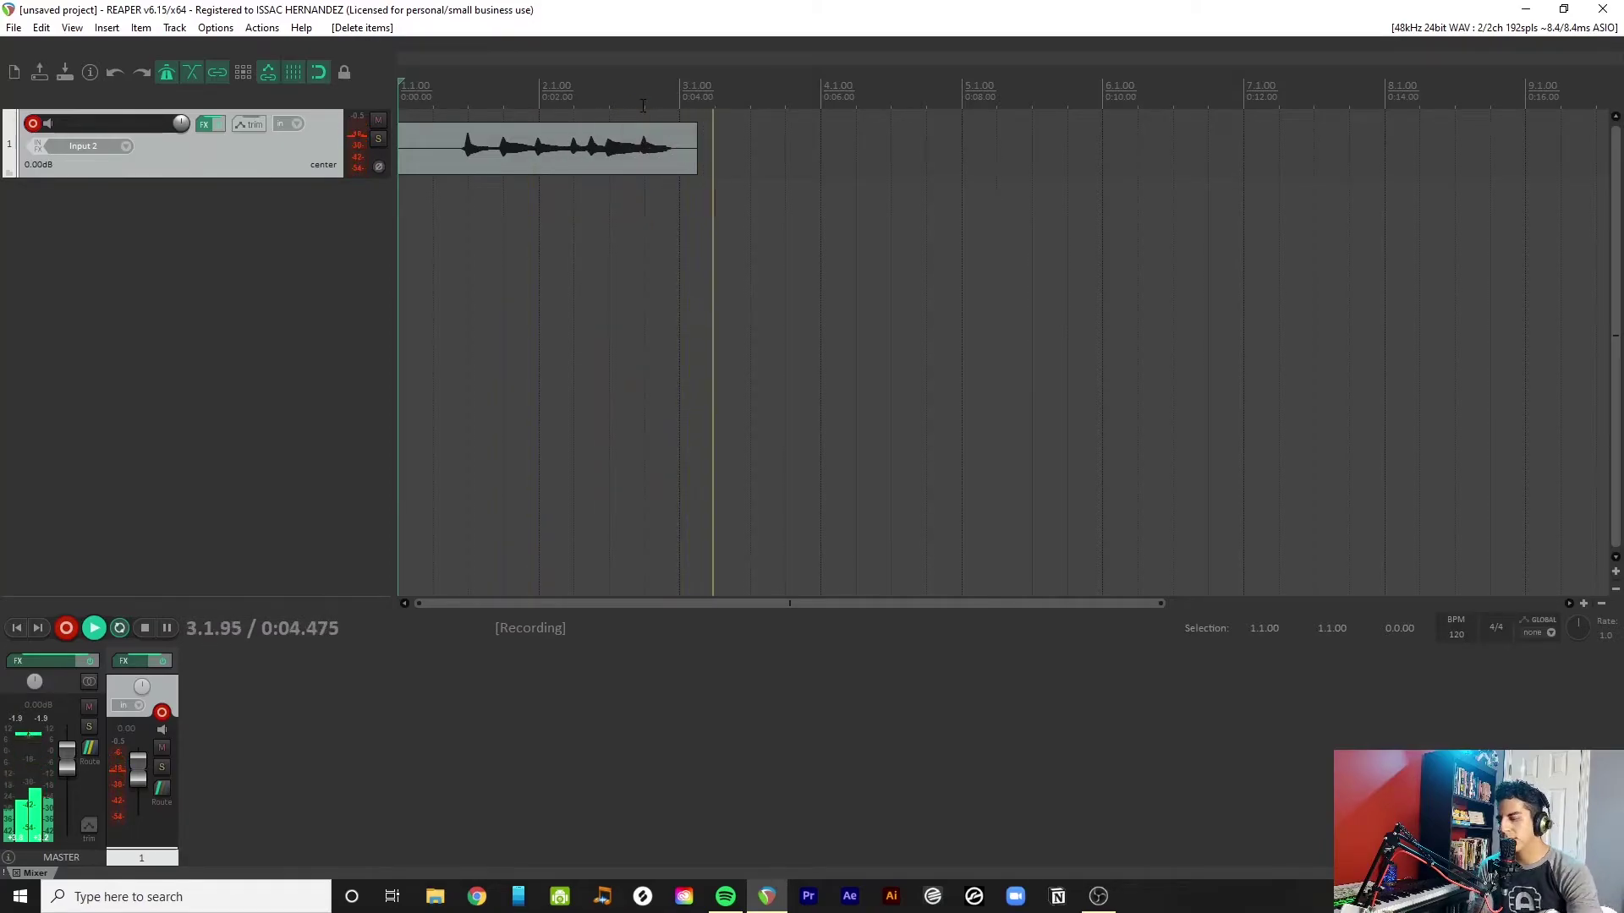
pyautogui.press('space')
pyautogui.press('Return')
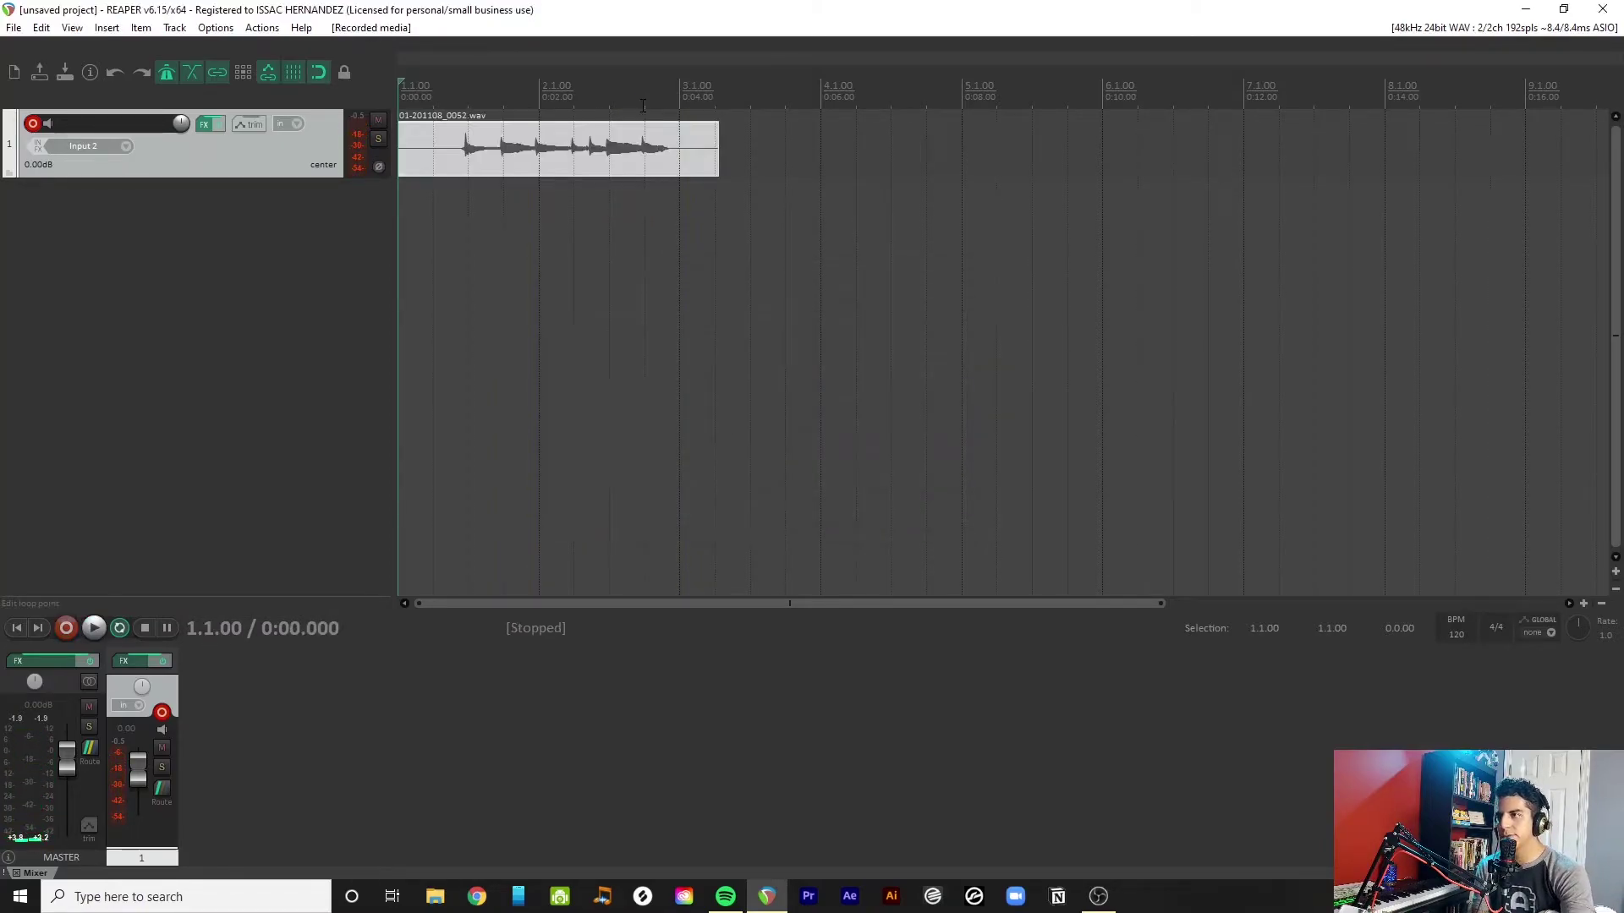
pyautogui.press('space')
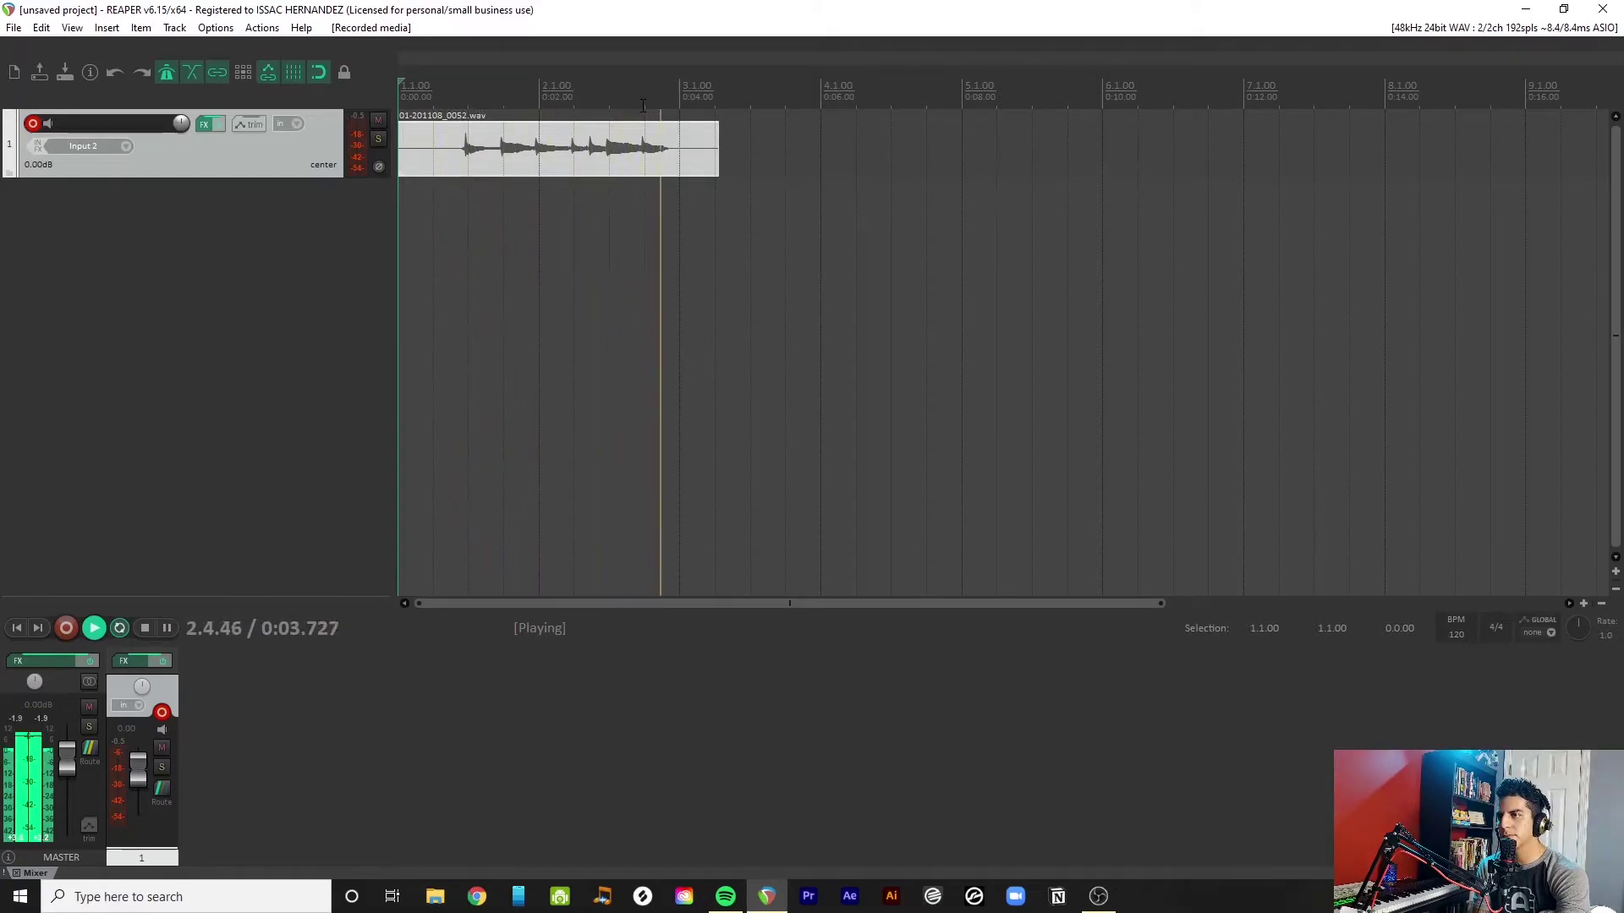
pyautogui.press('space')
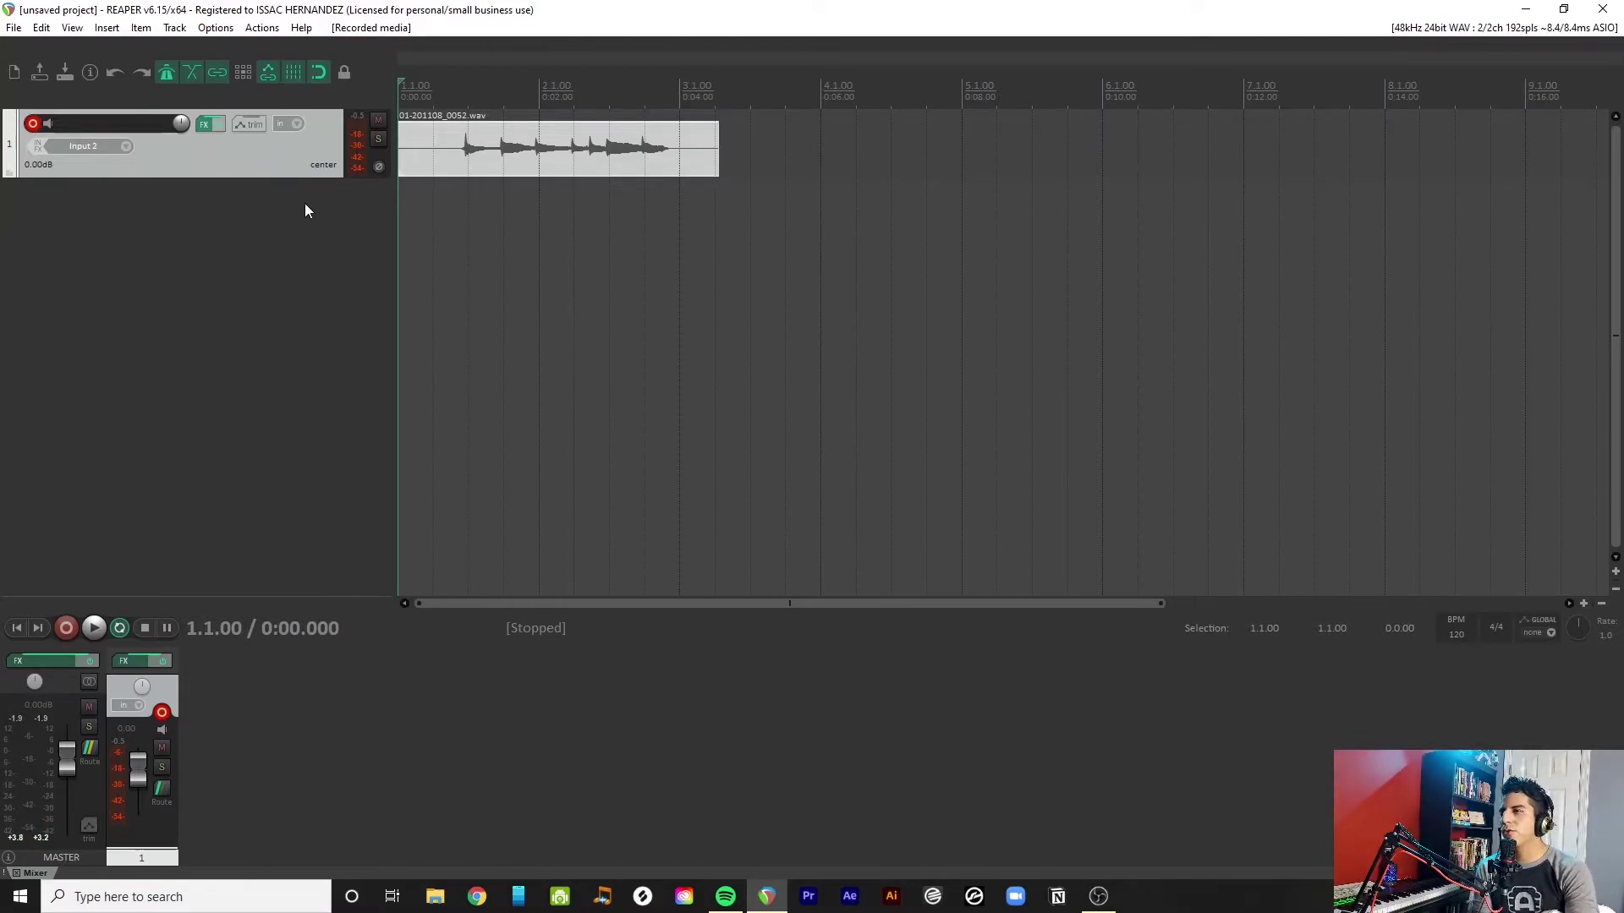
# Step: Enlarge track 1 and delete the recorded 01-201108_0052.wav item
pyautogui.moveTo(317, 177); pyautogui.dragTo(317, 213)
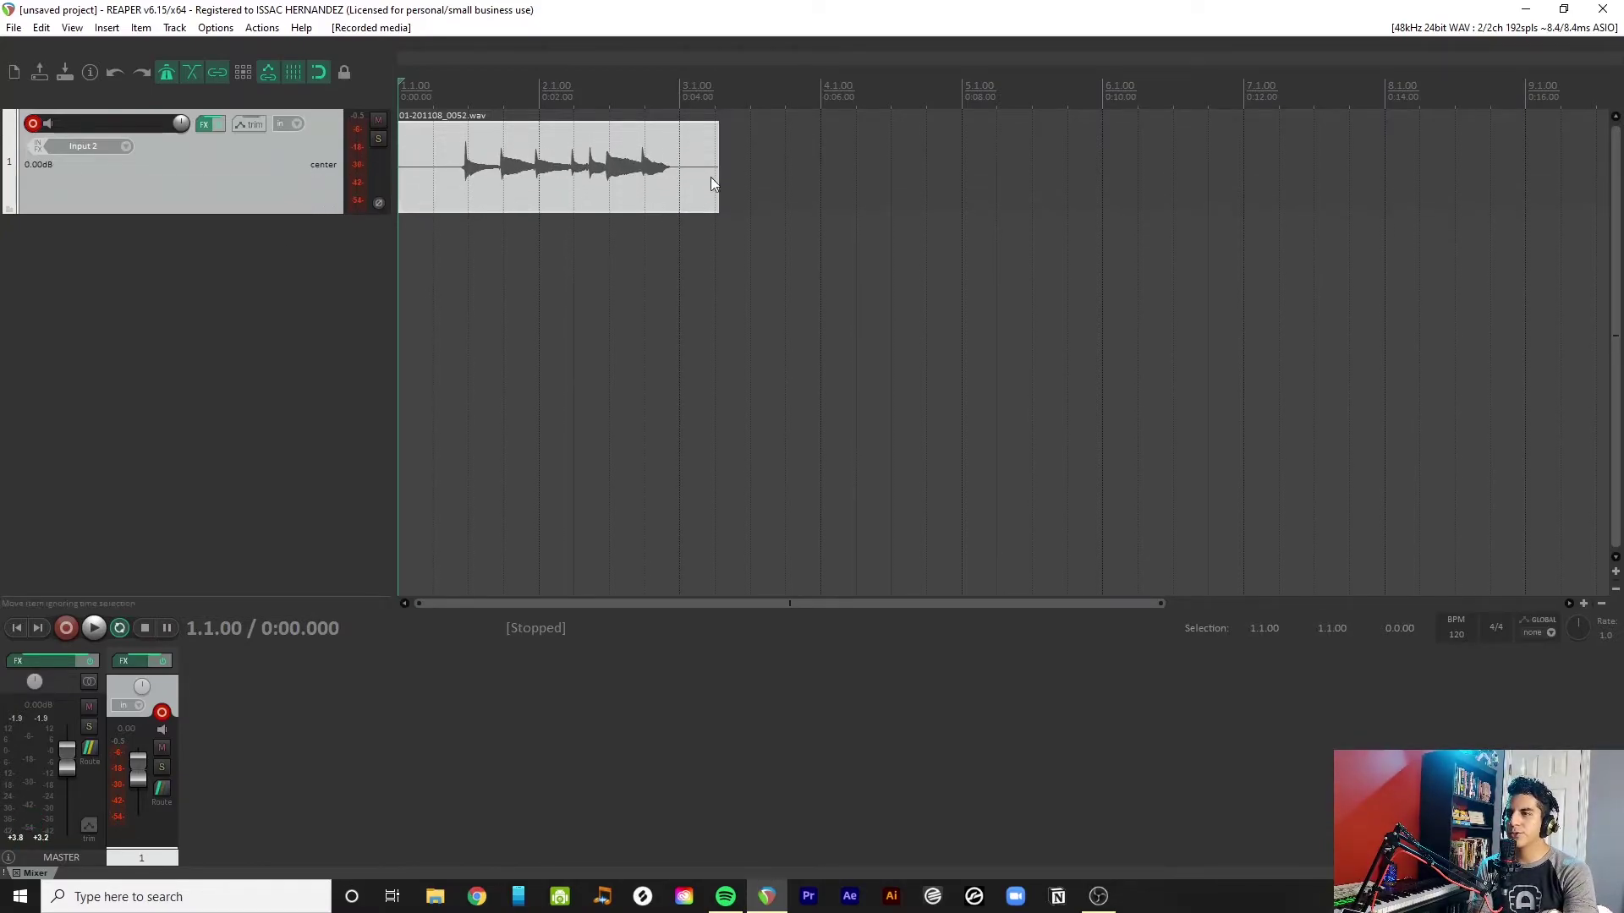
pyautogui.click(648, 182)
pyautogui.press('Delete')
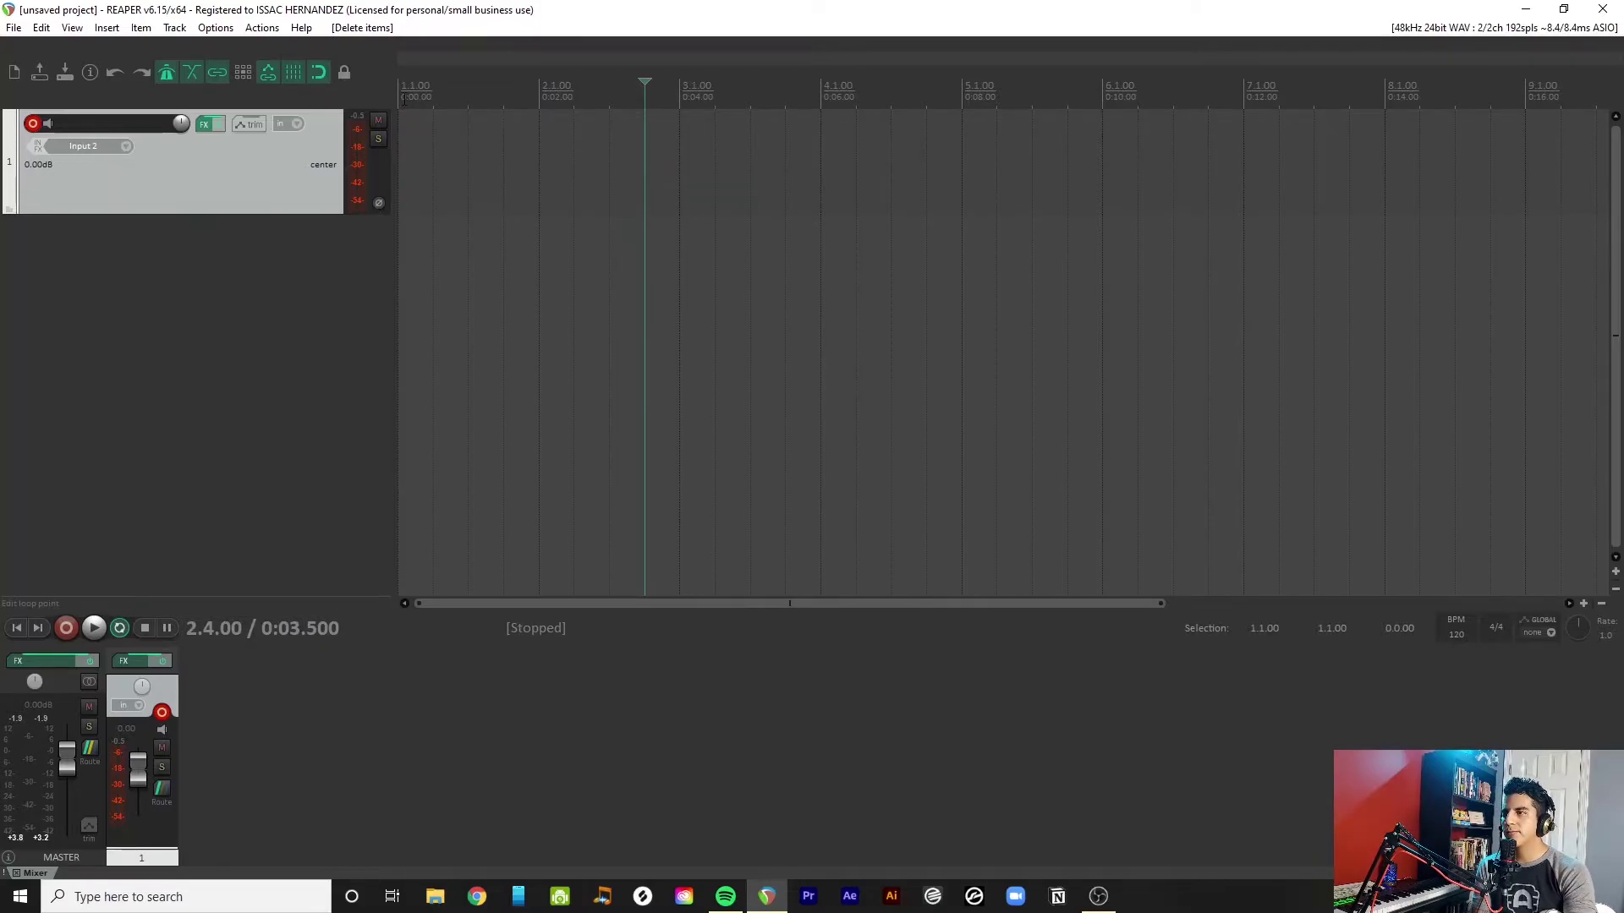
# Step: Select measures 1.1.00 to 3.1.00 as the time selection and play from the project start
pyautogui.moveTo(405, 98); pyautogui.dragTo(685, 122)
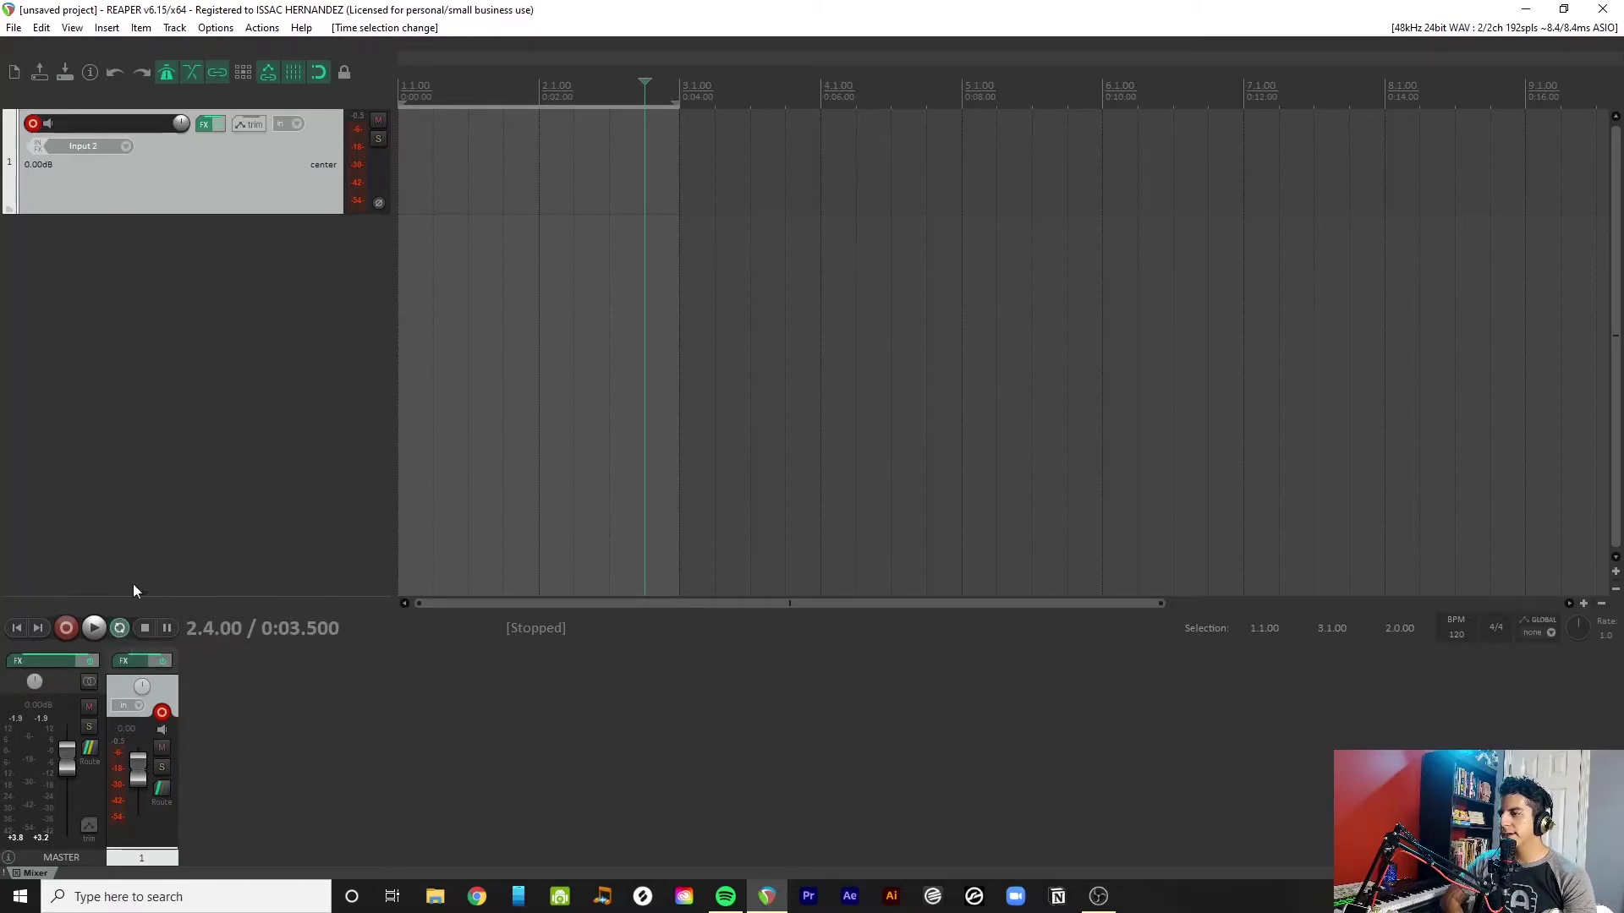
pyautogui.click(399, 93)
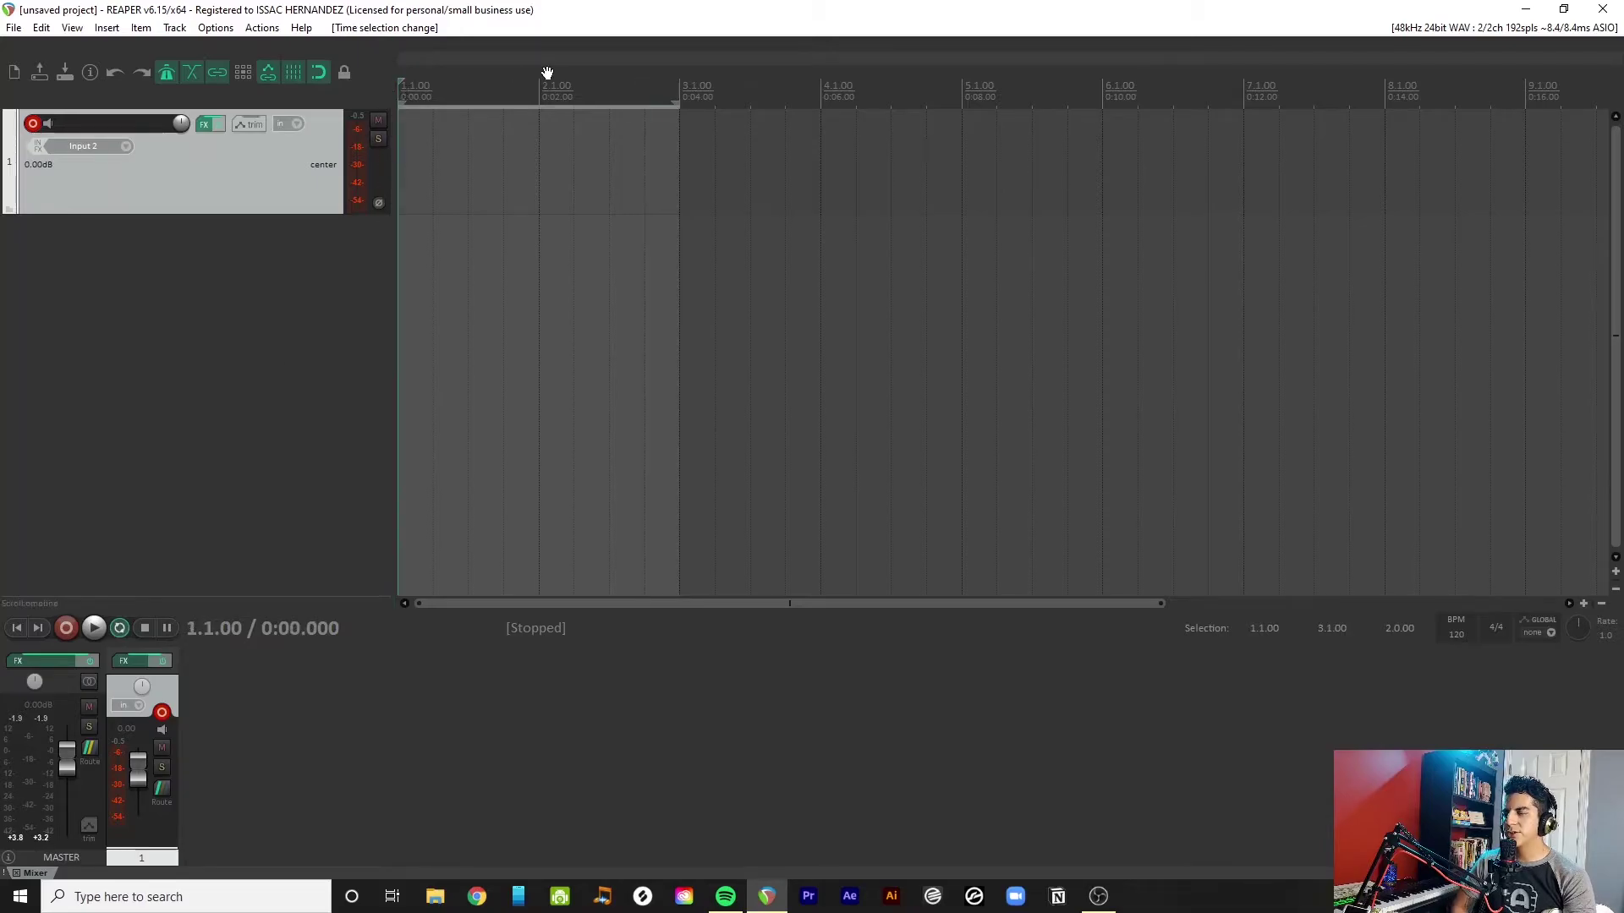
pyautogui.press('space')
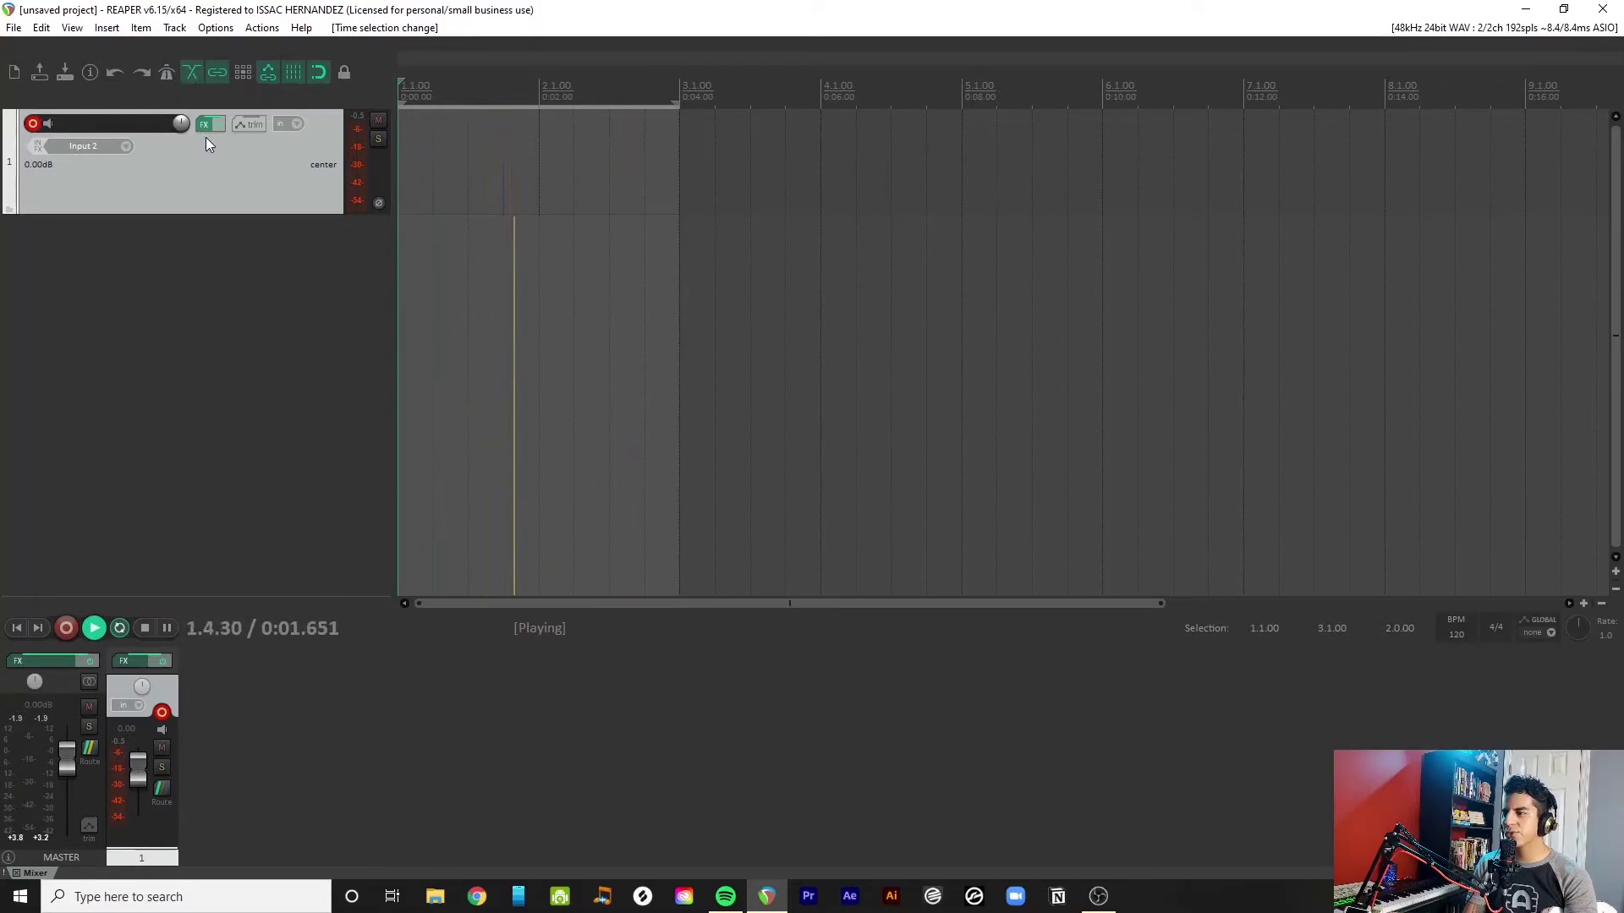
pyautogui.press('space')
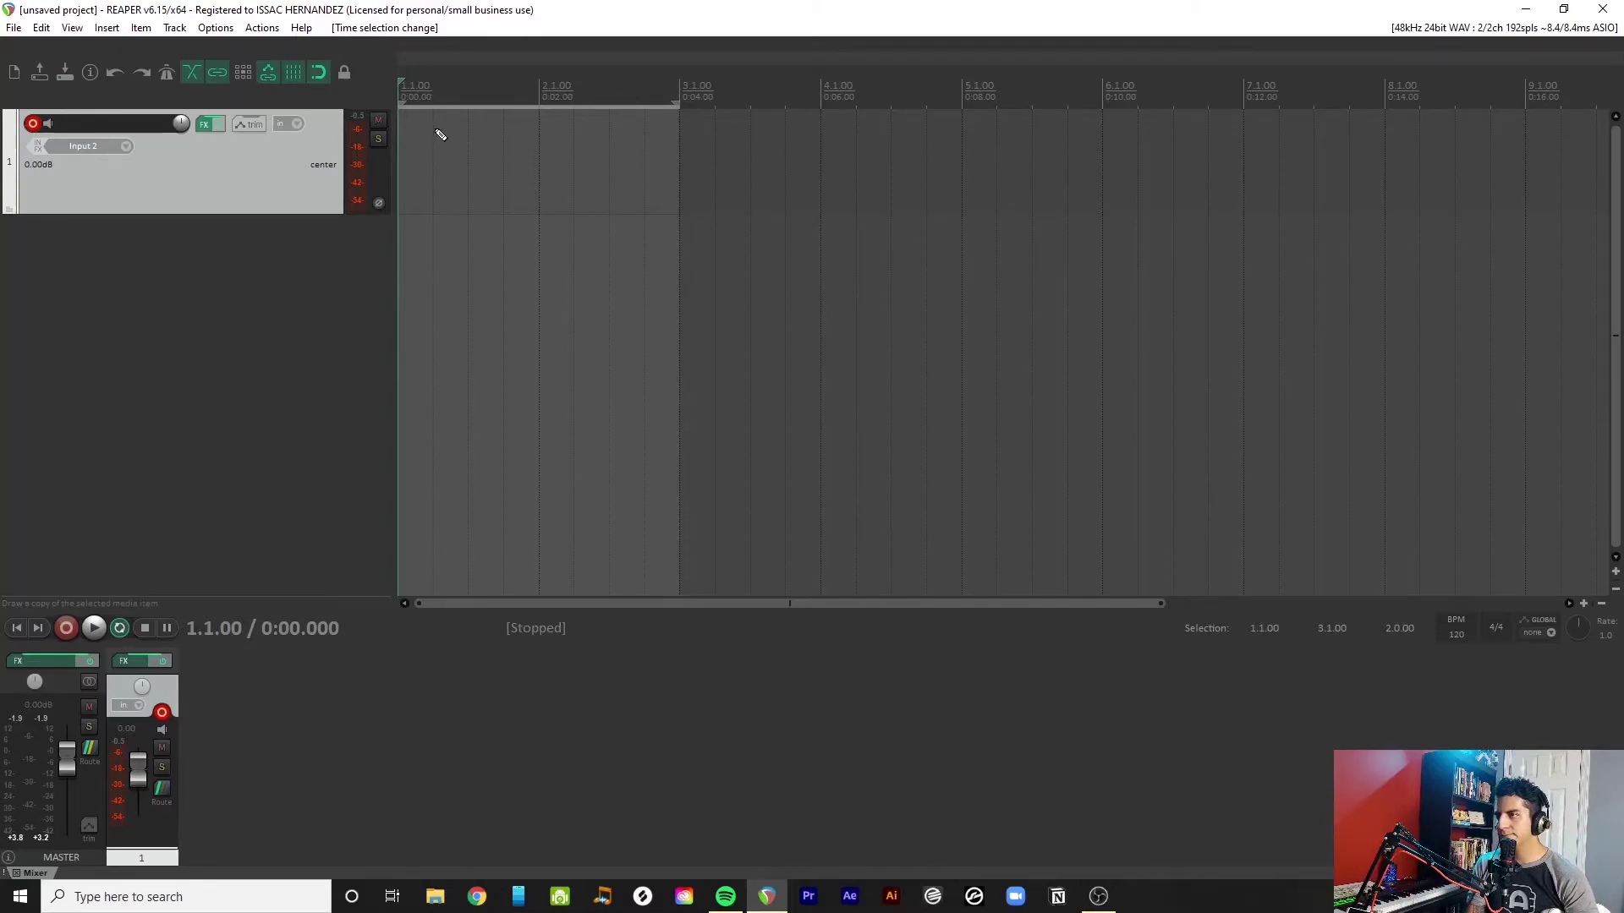
# Step: Loop-record over the 1.1.00–3.1.00 selection with Ctrl+R, then stop at the save-or-delete prompt
pyautogui.hotkey('ctrl', 'r')
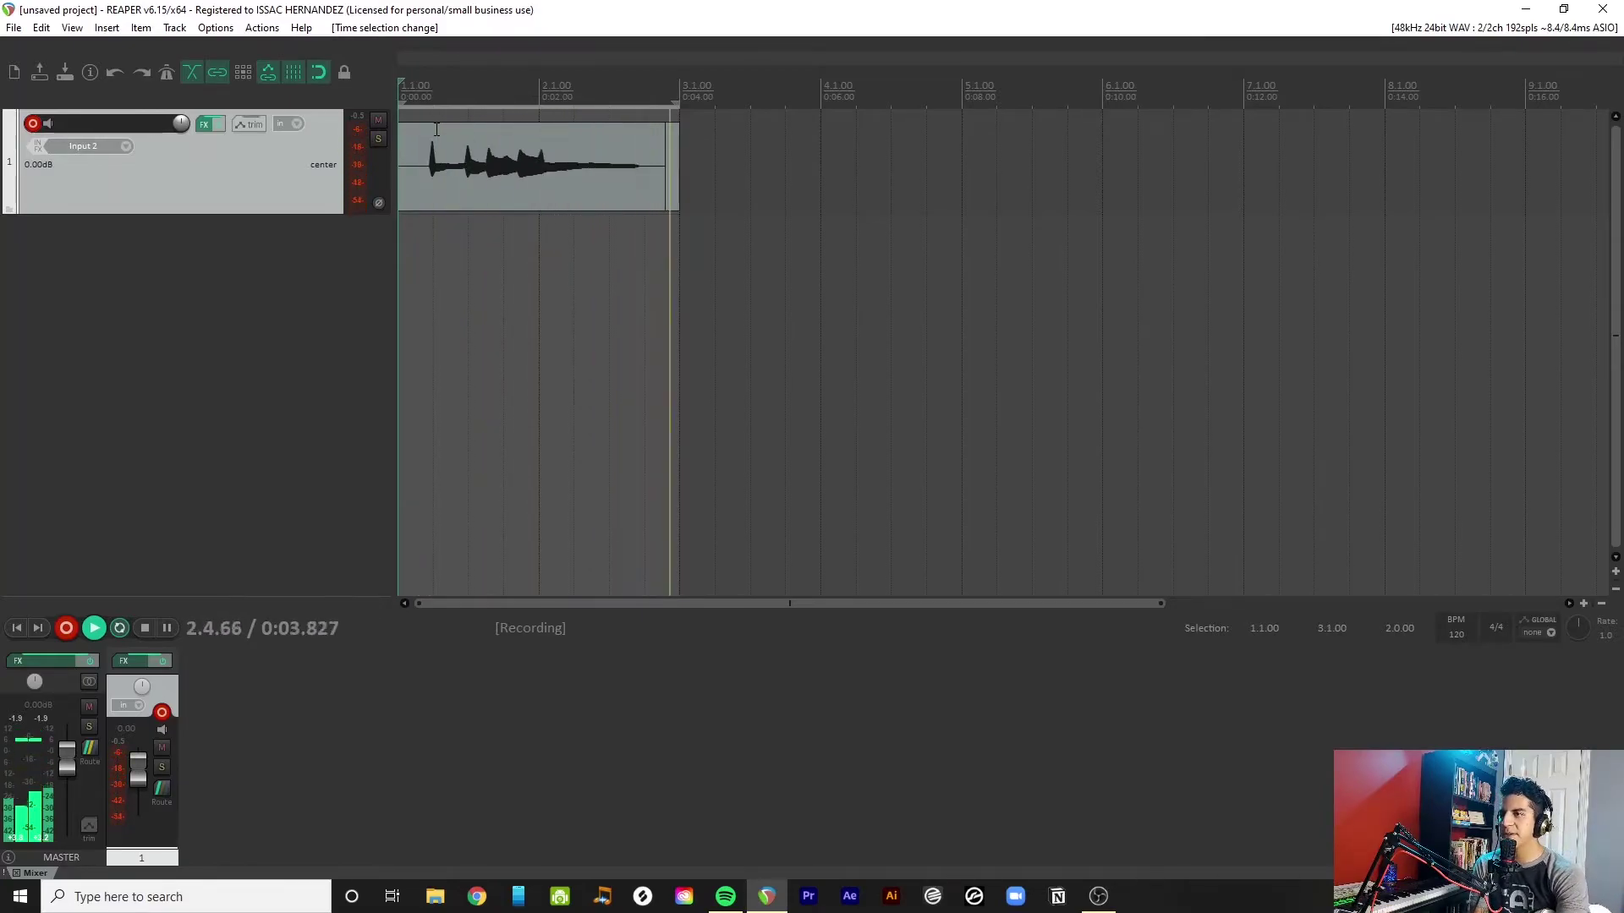
pyautogui.press('space')
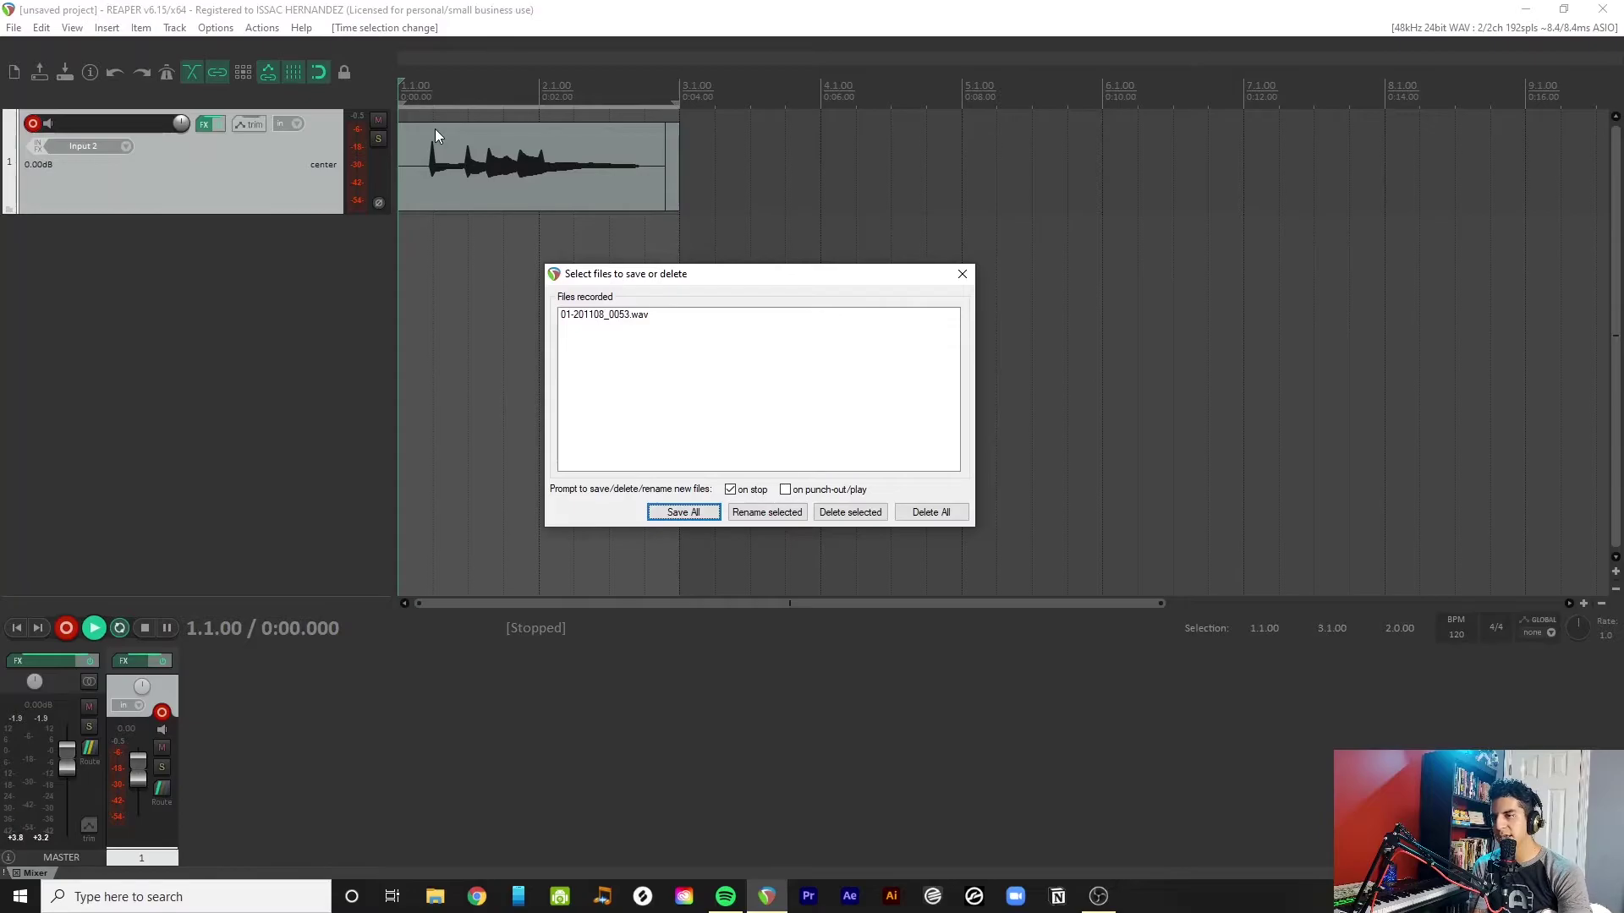
# Step: Keep all four looped takes and enlarge track 1 to compare Take 1 and Take 2
pyautogui.press('Return')
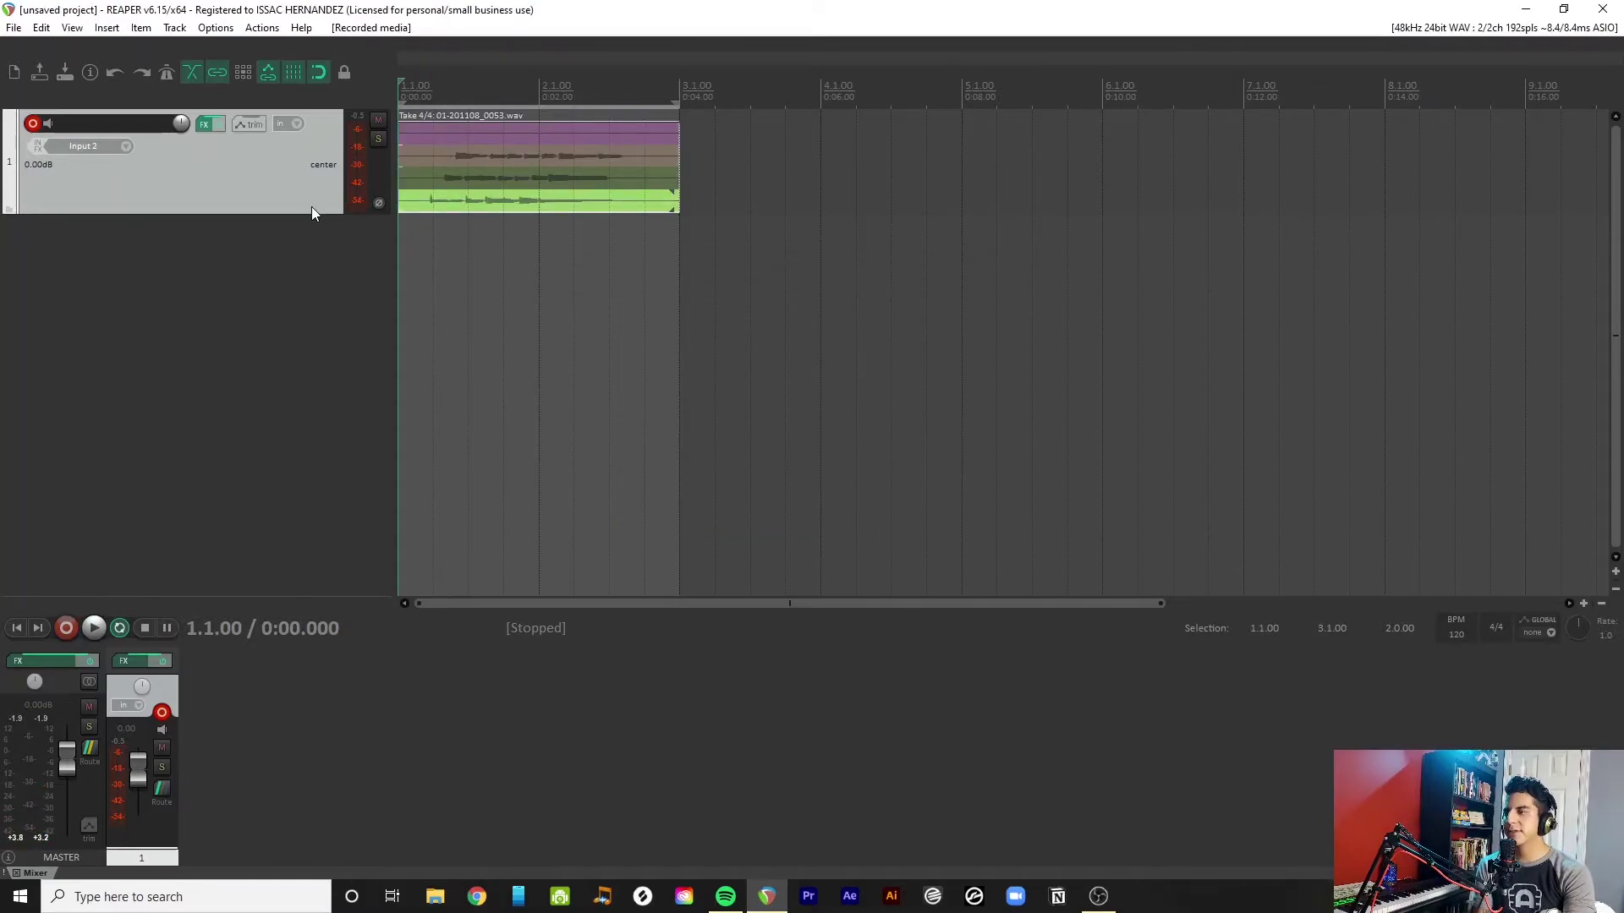
pyautogui.moveTo(318, 217); pyautogui.dragTo(324, 279)
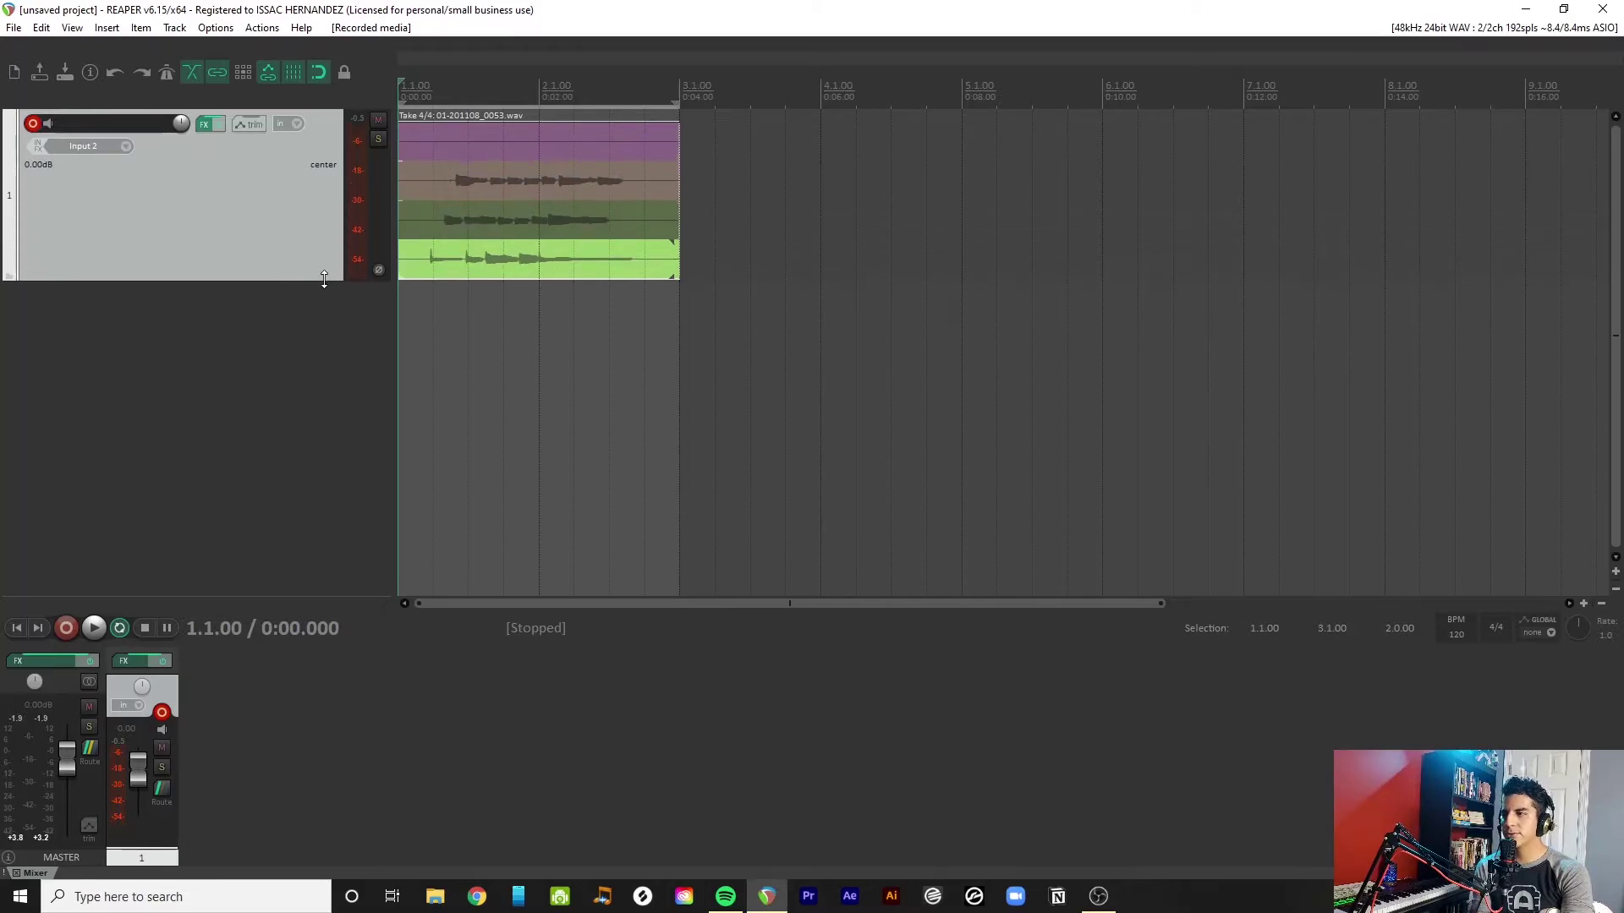
pyautogui.click(434, 152)
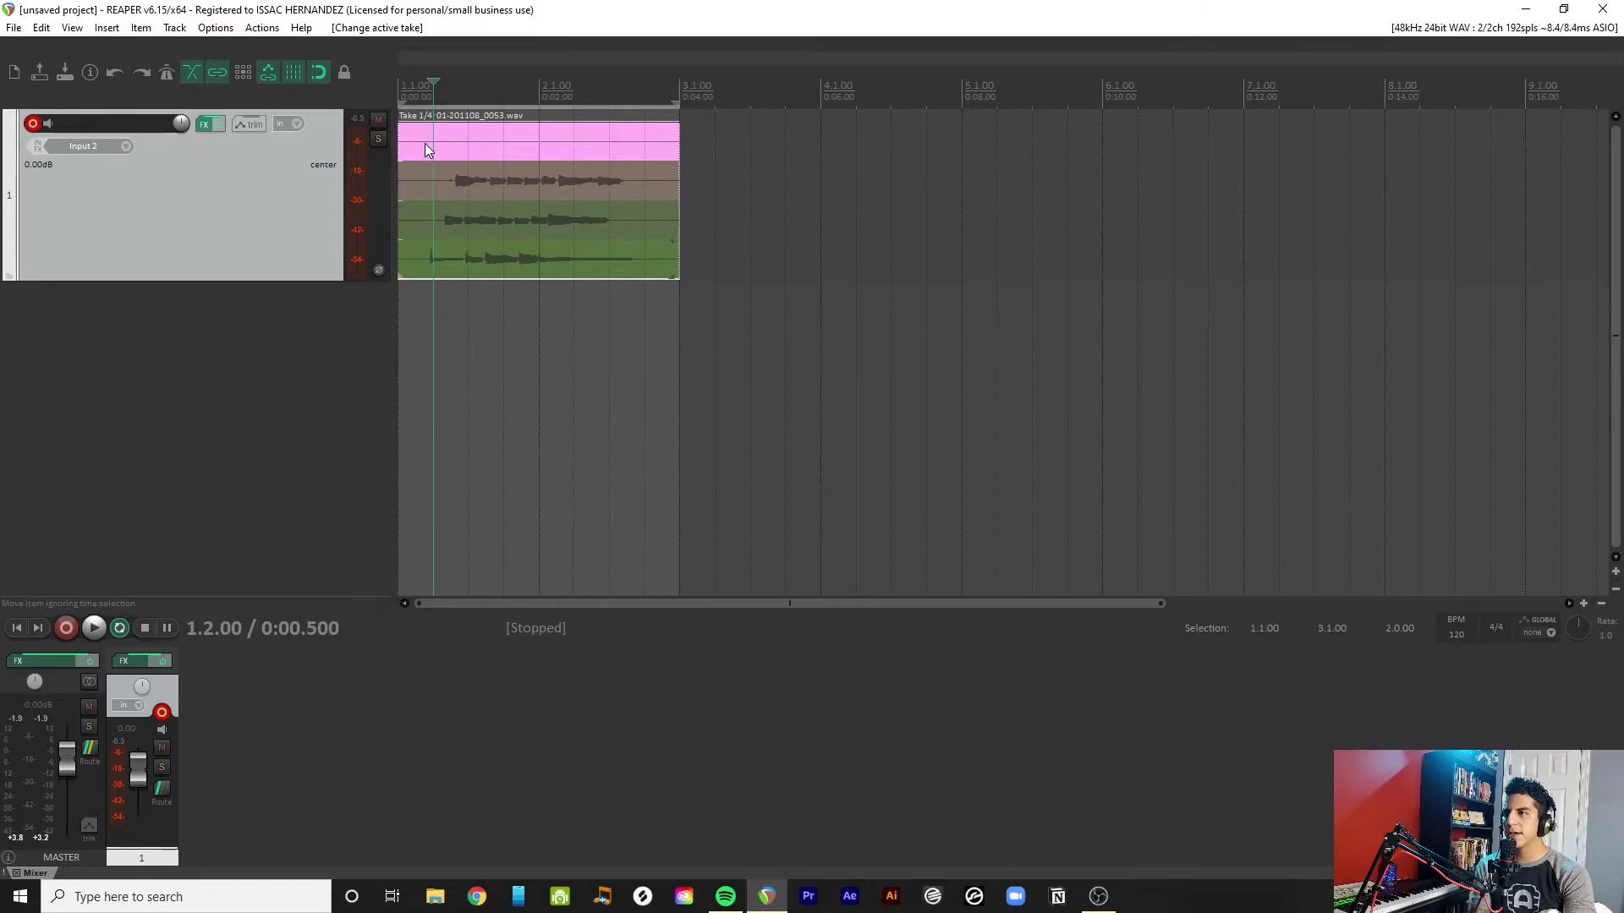
pyautogui.click(423, 170)
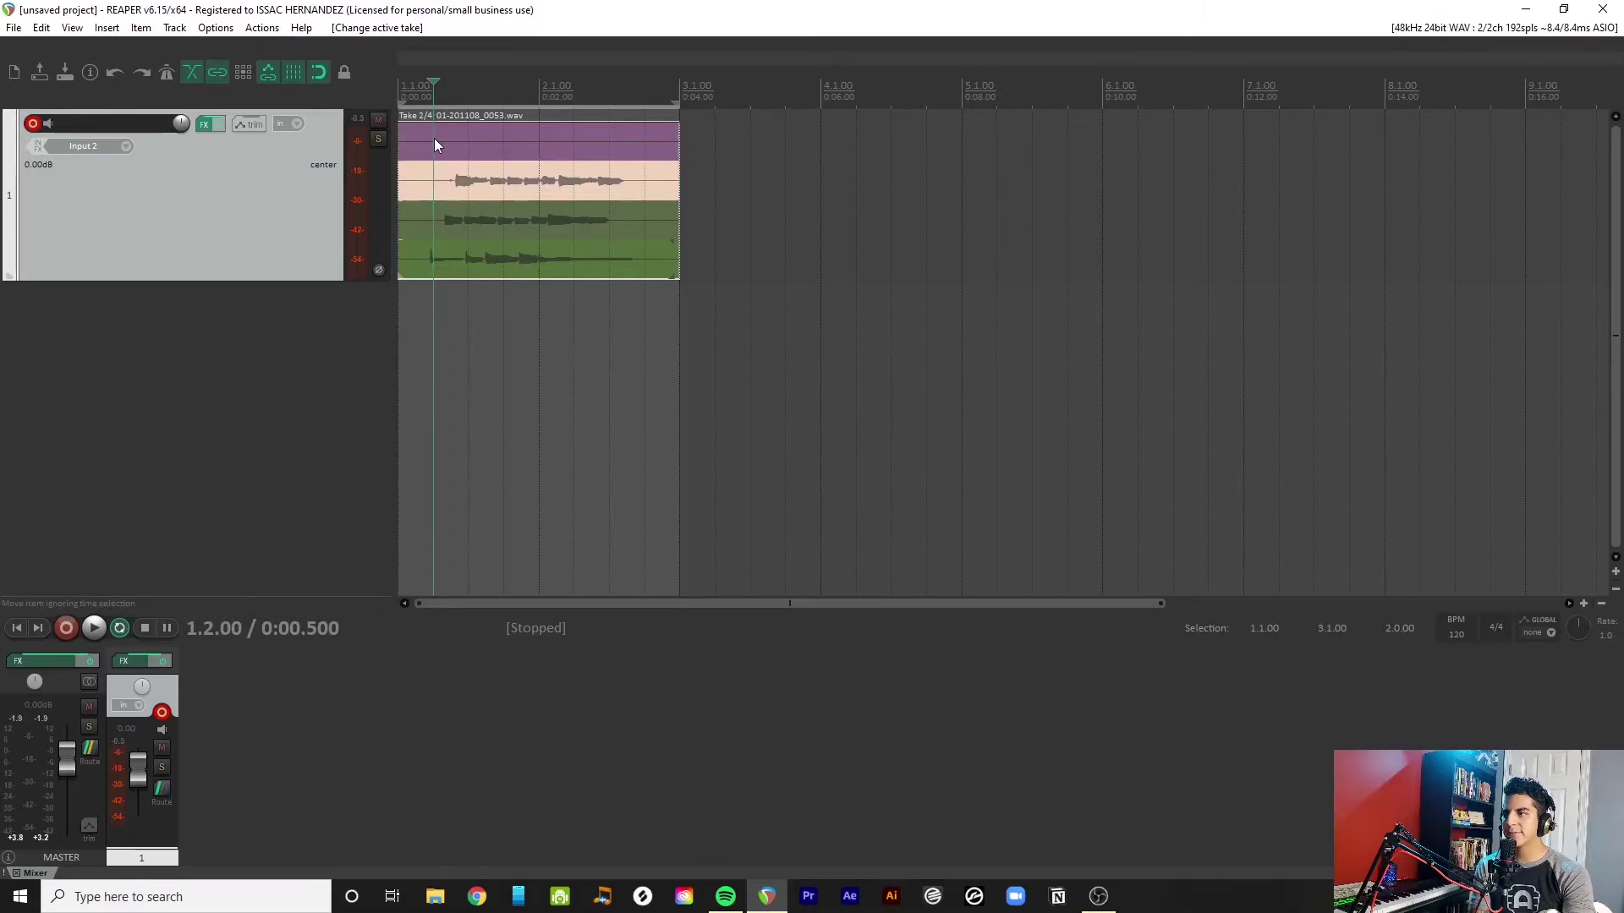
pyautogui.click(437, 139)
# Step: Delete the active Take 1 so three takes remain in the item
pyautogui.rightClick(442, 134)
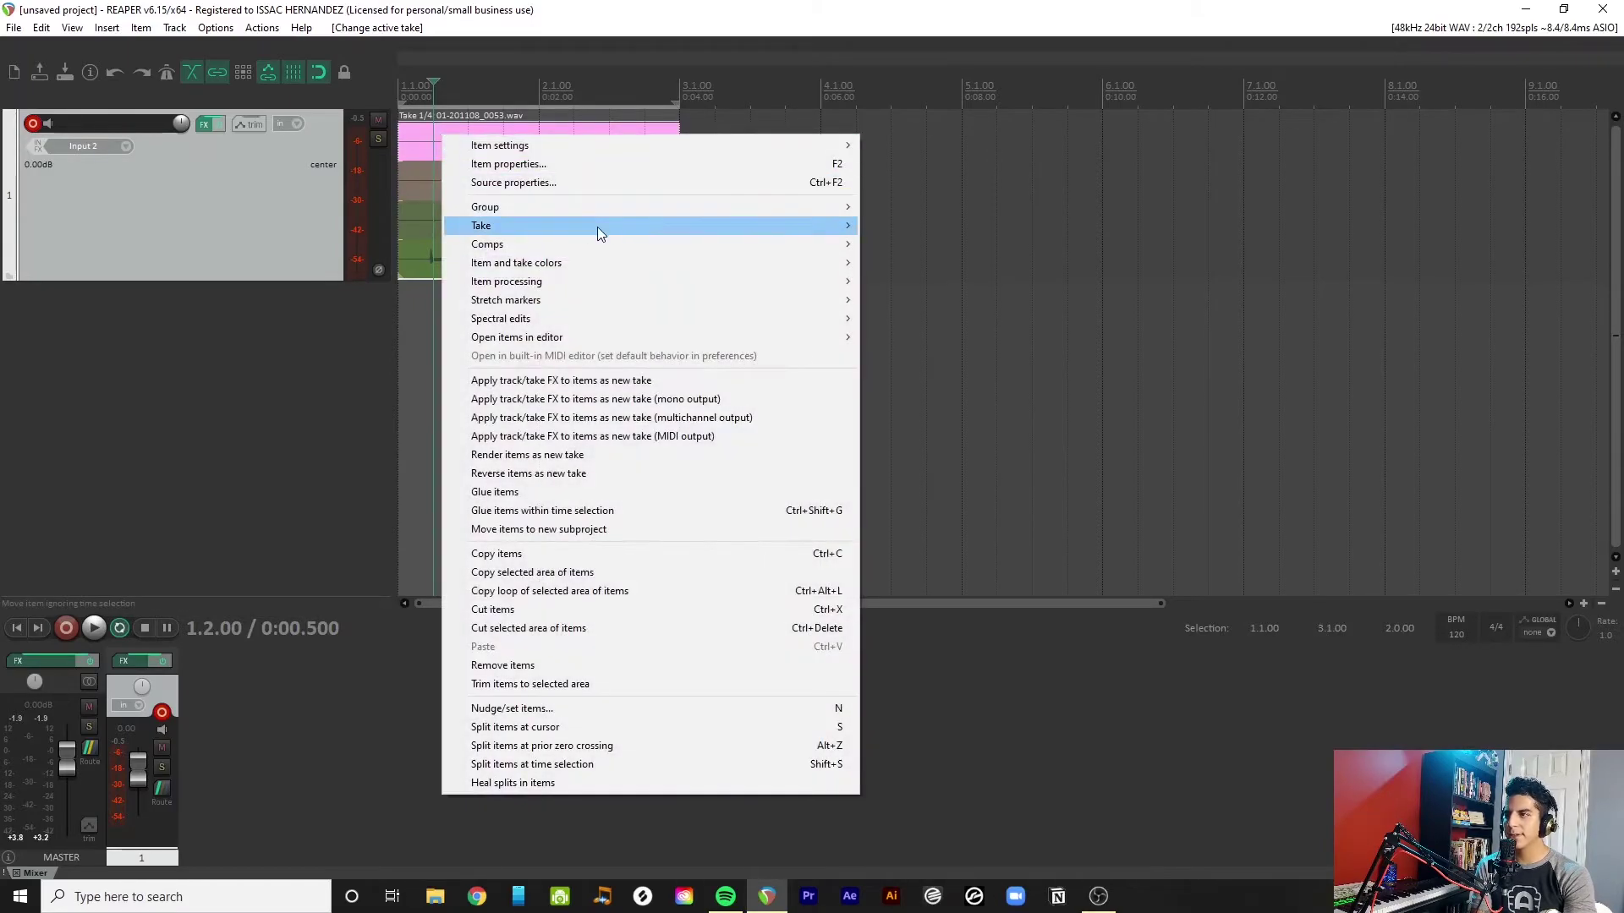
pyautogui.moveTo(606, 226)
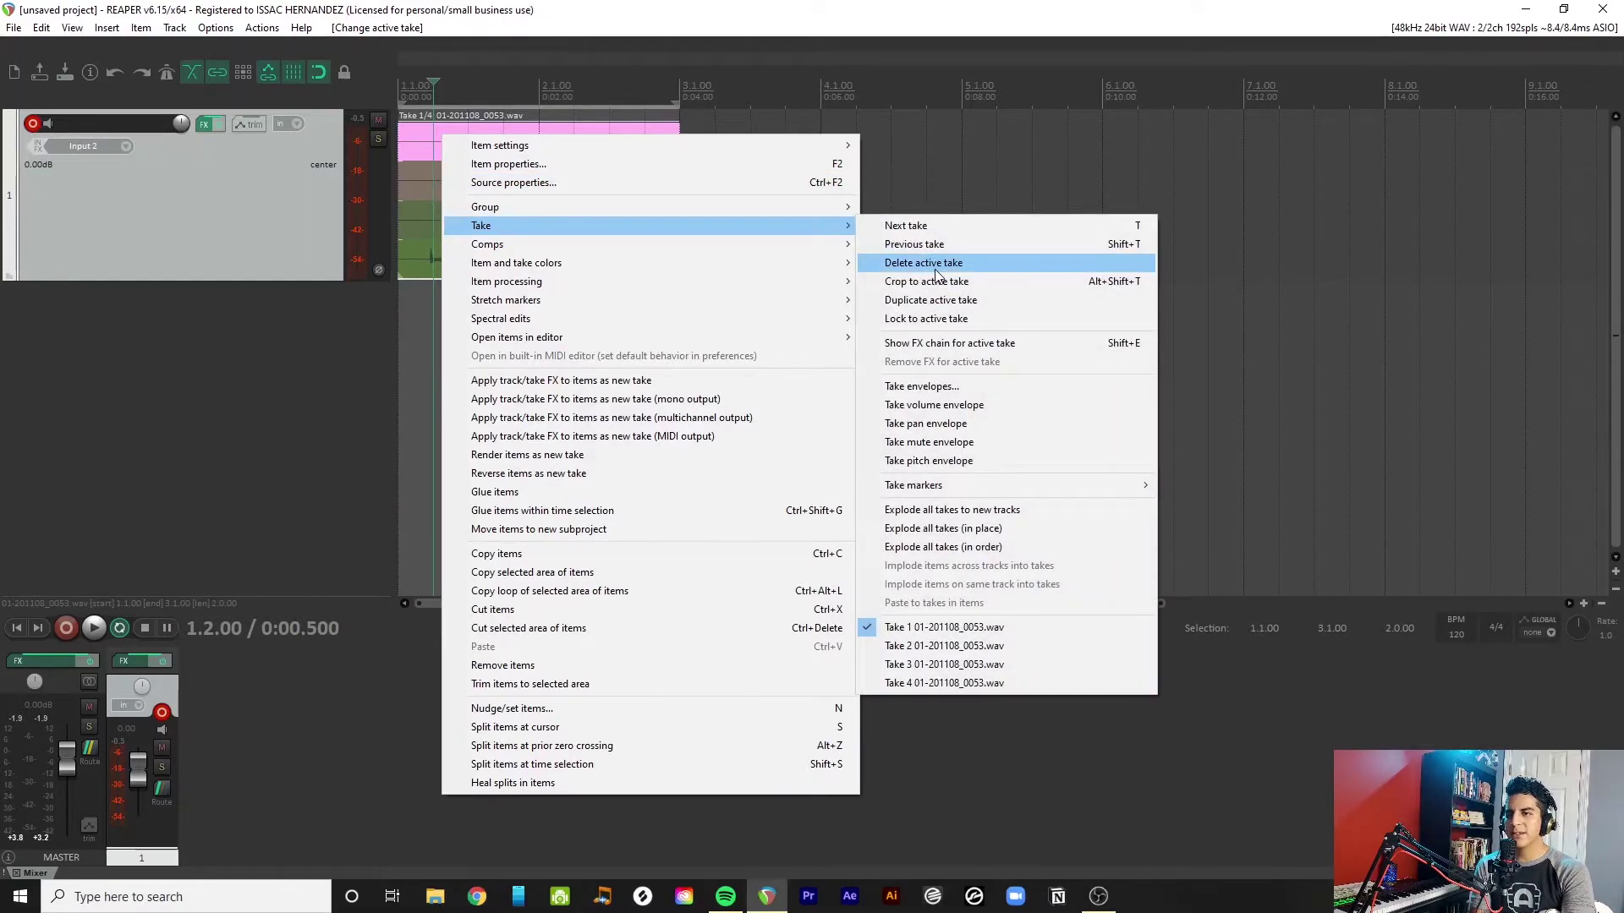
pyautogui.click(934, 268)
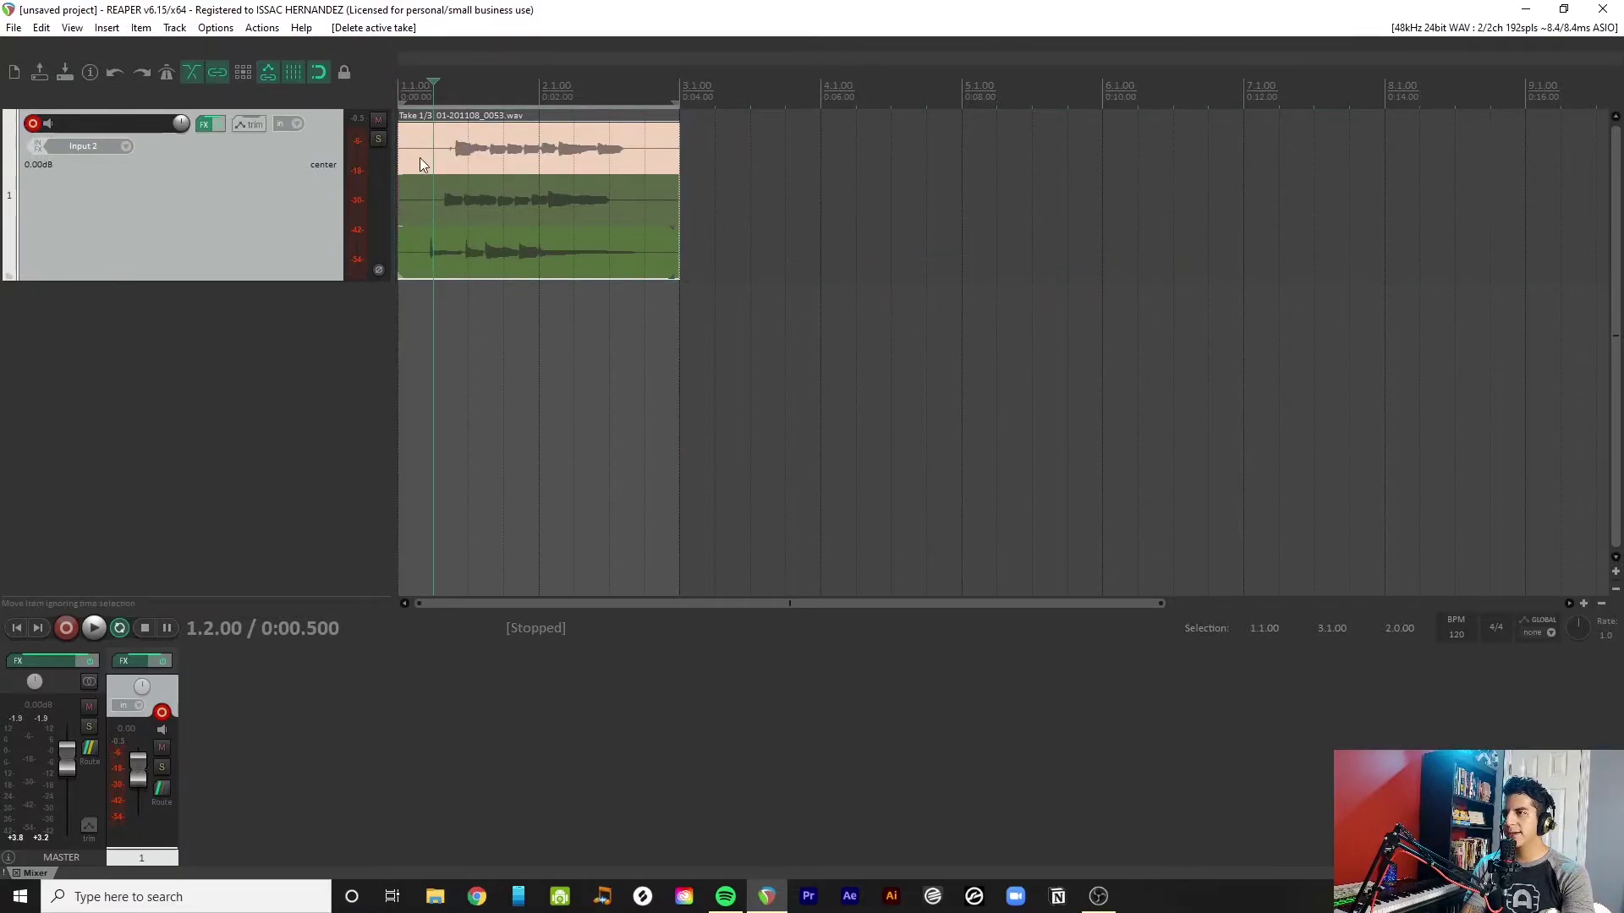
# Step: Play the item while auditioning Takes 2 and 3, then switch between Take 1 and Take 2
pyautogui.press('space')
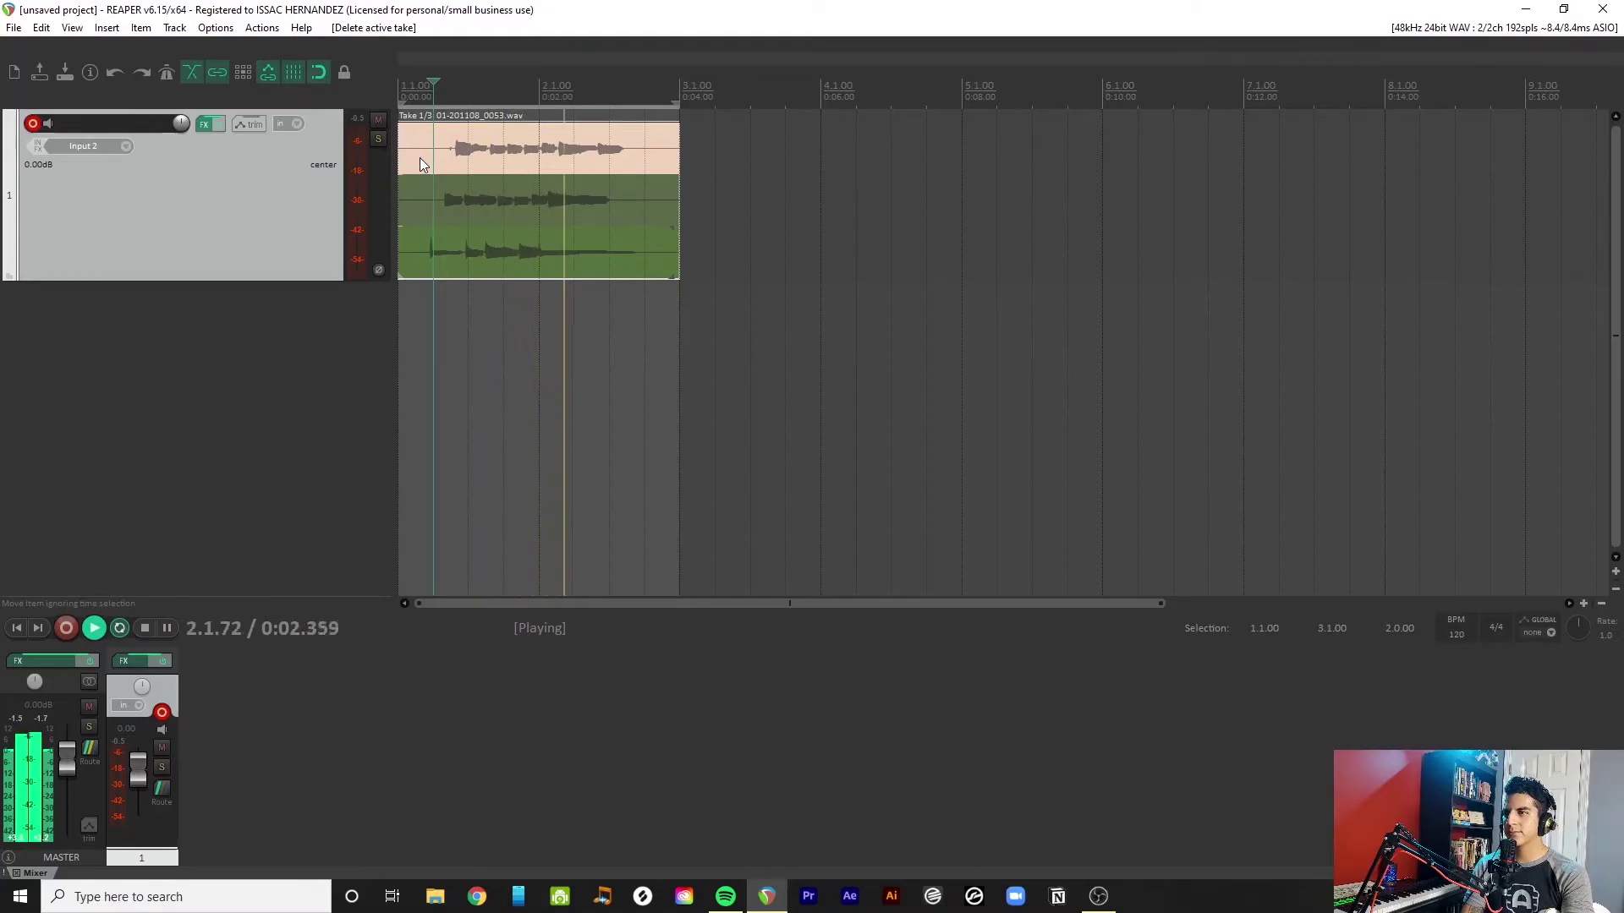
pyautogui.click(405, 210)
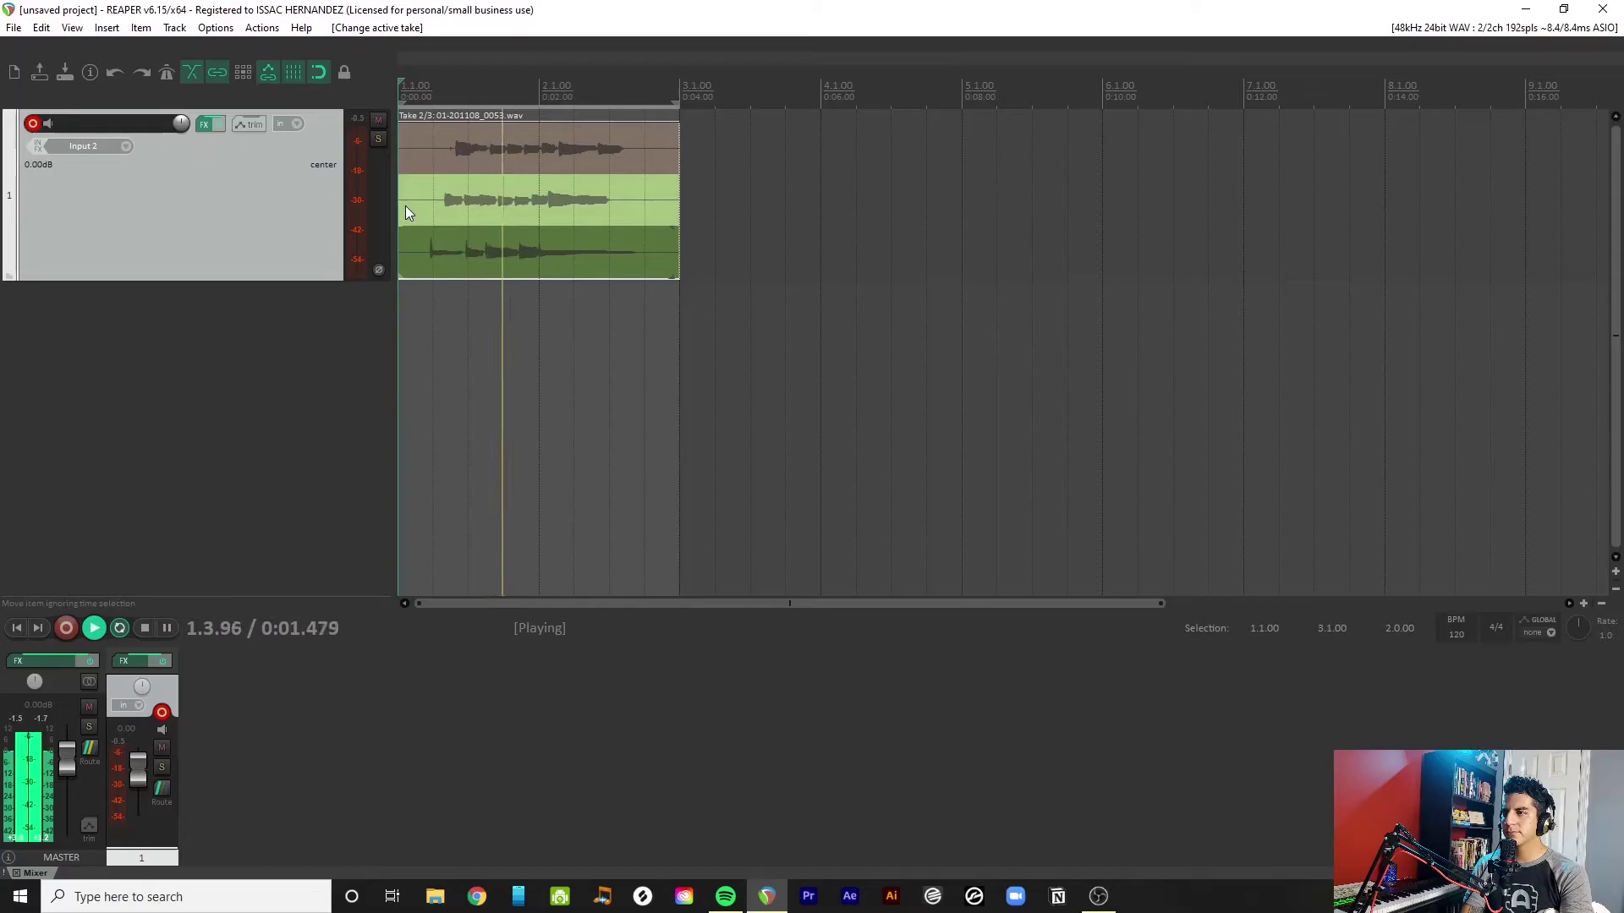
pyautogui.click(409, 256)
pyautogui.press('space')
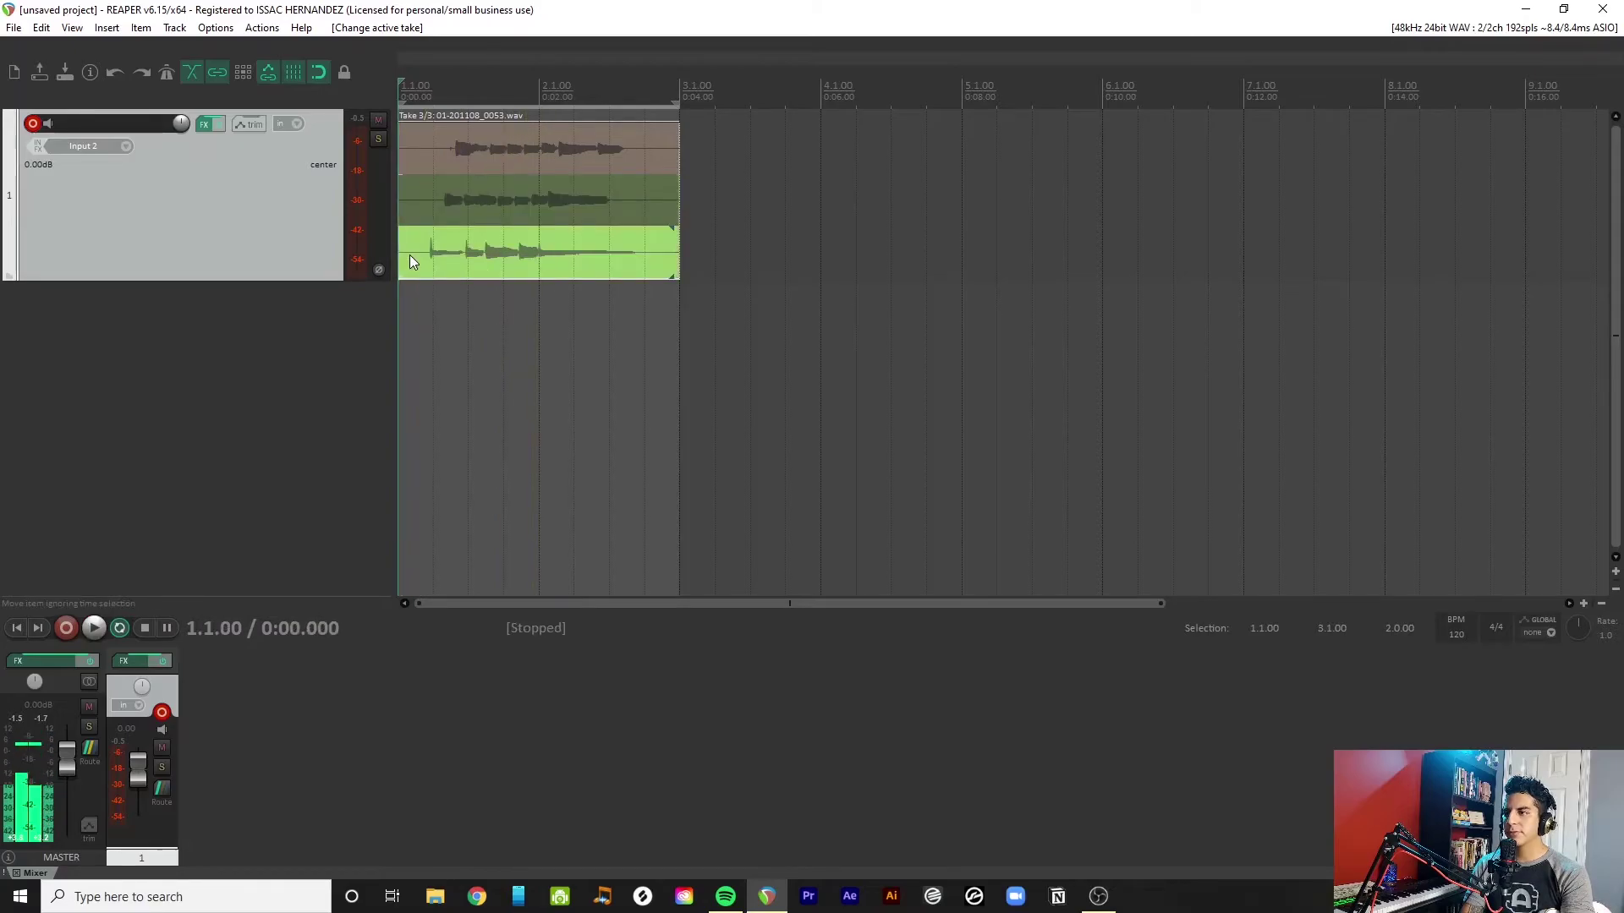
pyautogui.click(434, 162)
pyautogui.click(409, 206)
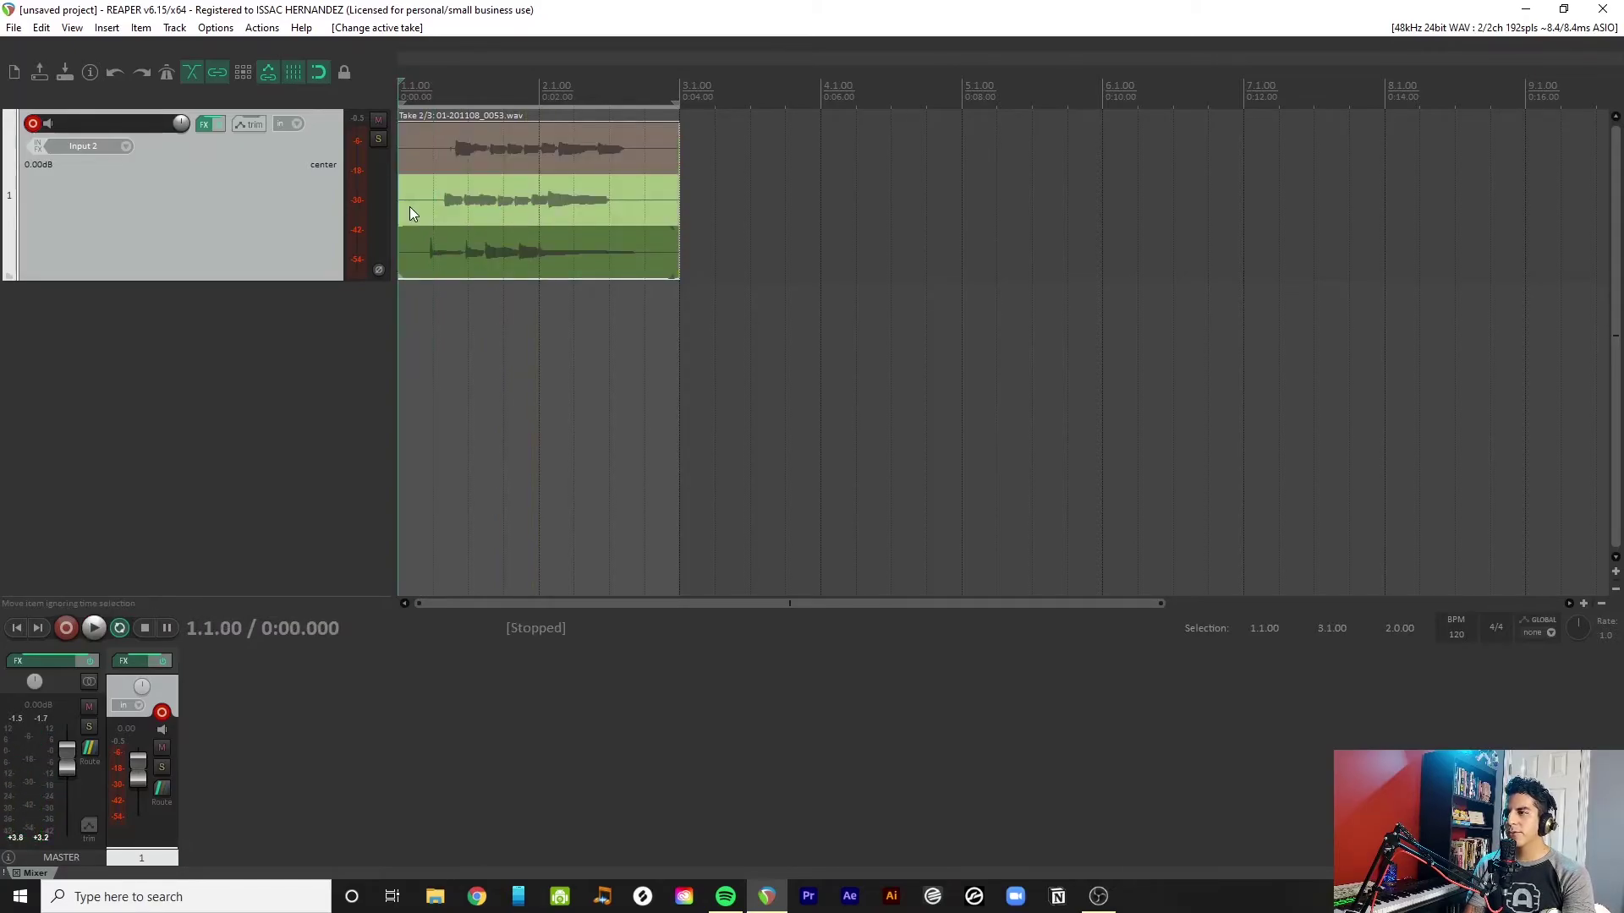
# Step: Delete the active take from the guitar item, leaving two takes
pyautogui.rightClick(409, 206)
pyautogui.moveTo(722, 299)
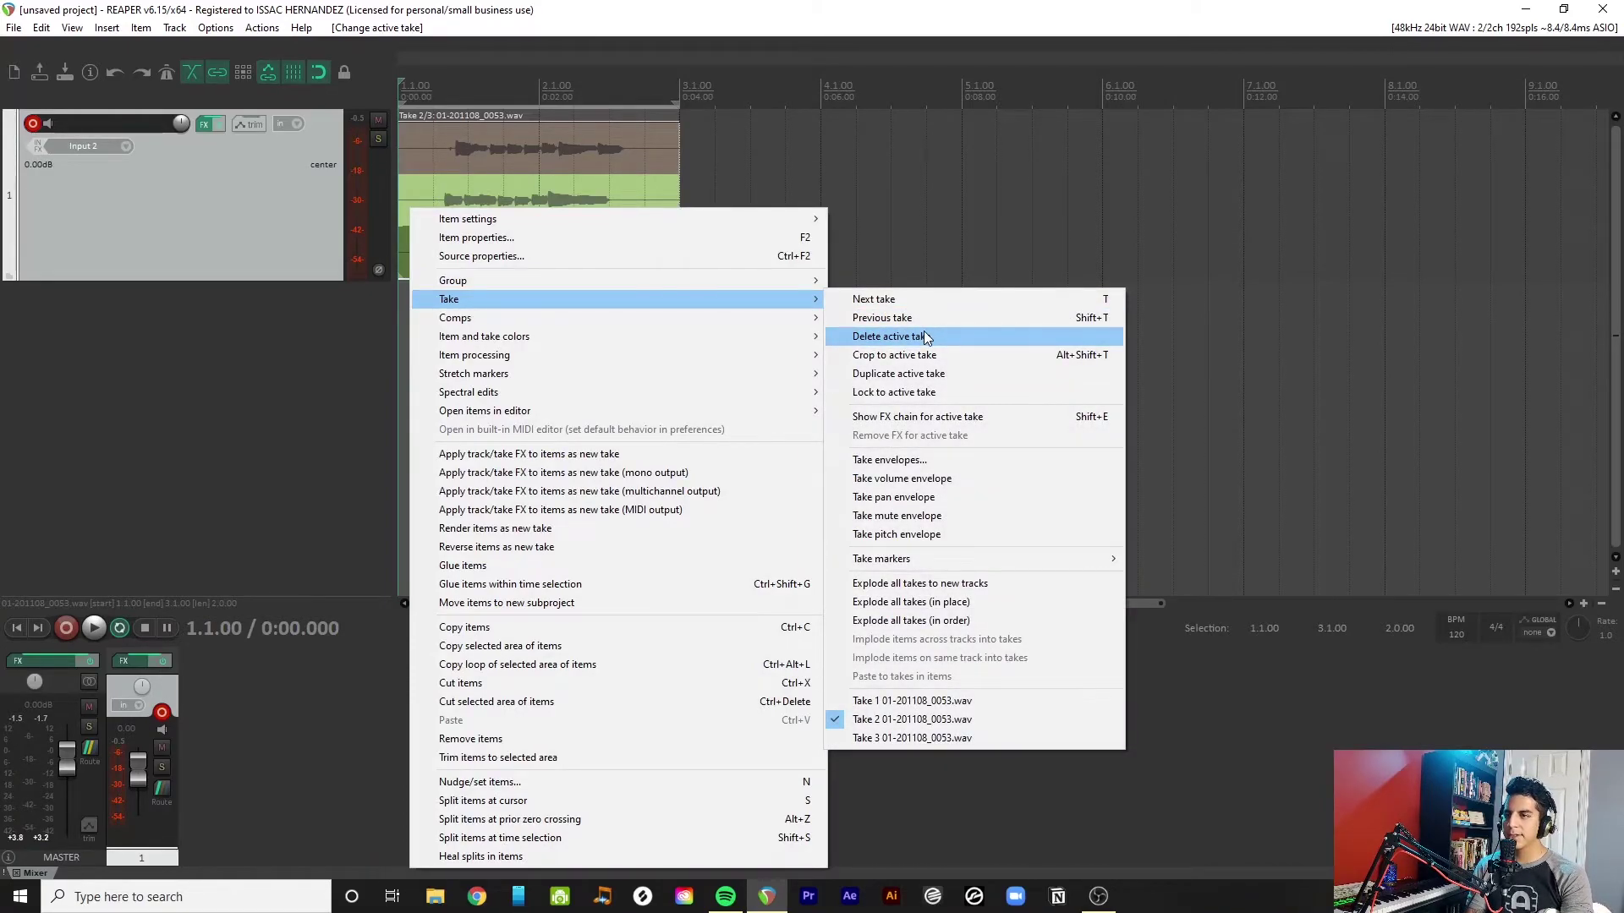
pyautogui.click(414, 143)
pyautogui.rightClick(415, 144)
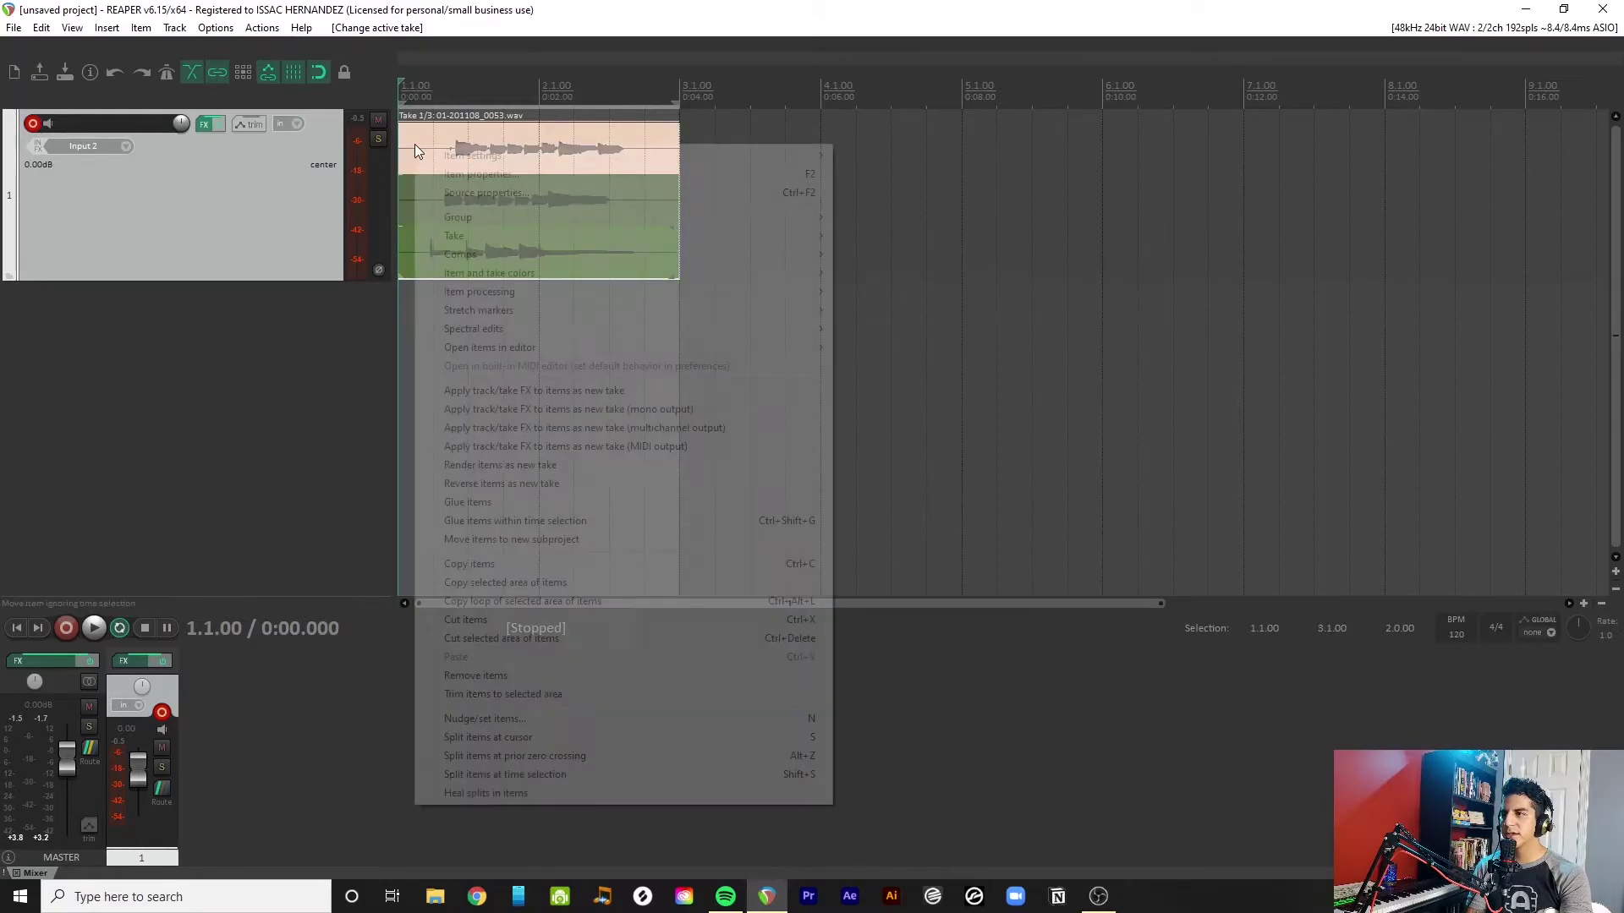
pyautogui.moveTo(677, 239)
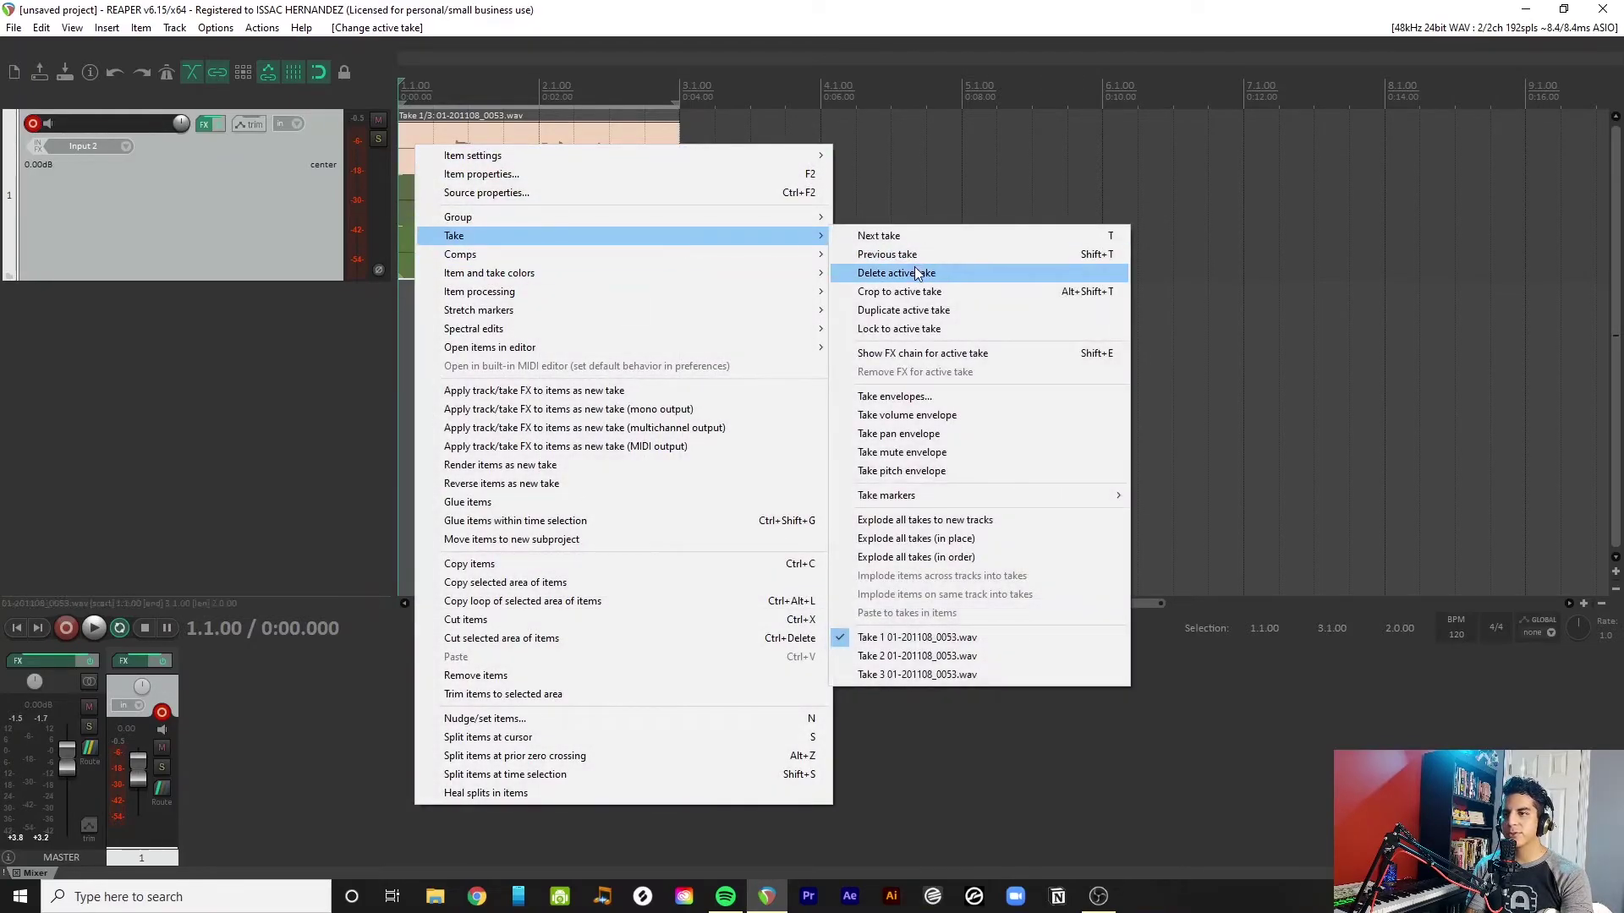
pyautogui.click(916, 270)
# Step: Switch between the remaining takes, undo the last take change, and make the second take active
pyautogui.click(507, 253)
pyautogui.click(516, 166)
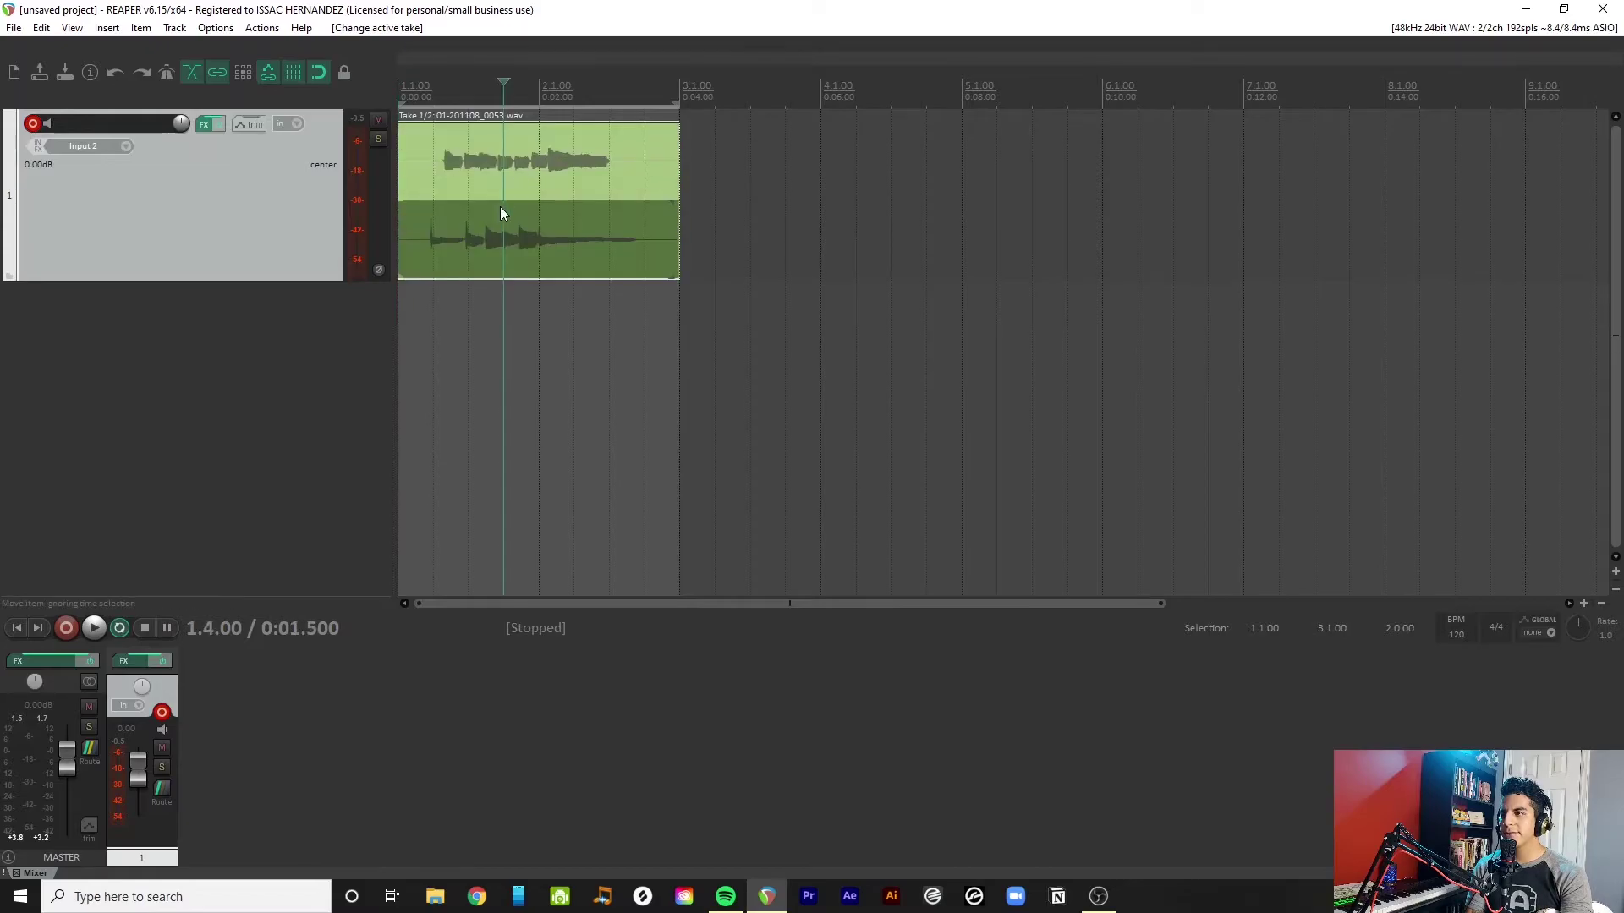
pyautogui.click(499, 212)
pyautogui.click(495, 218)
pyautogui.click(494, 217)
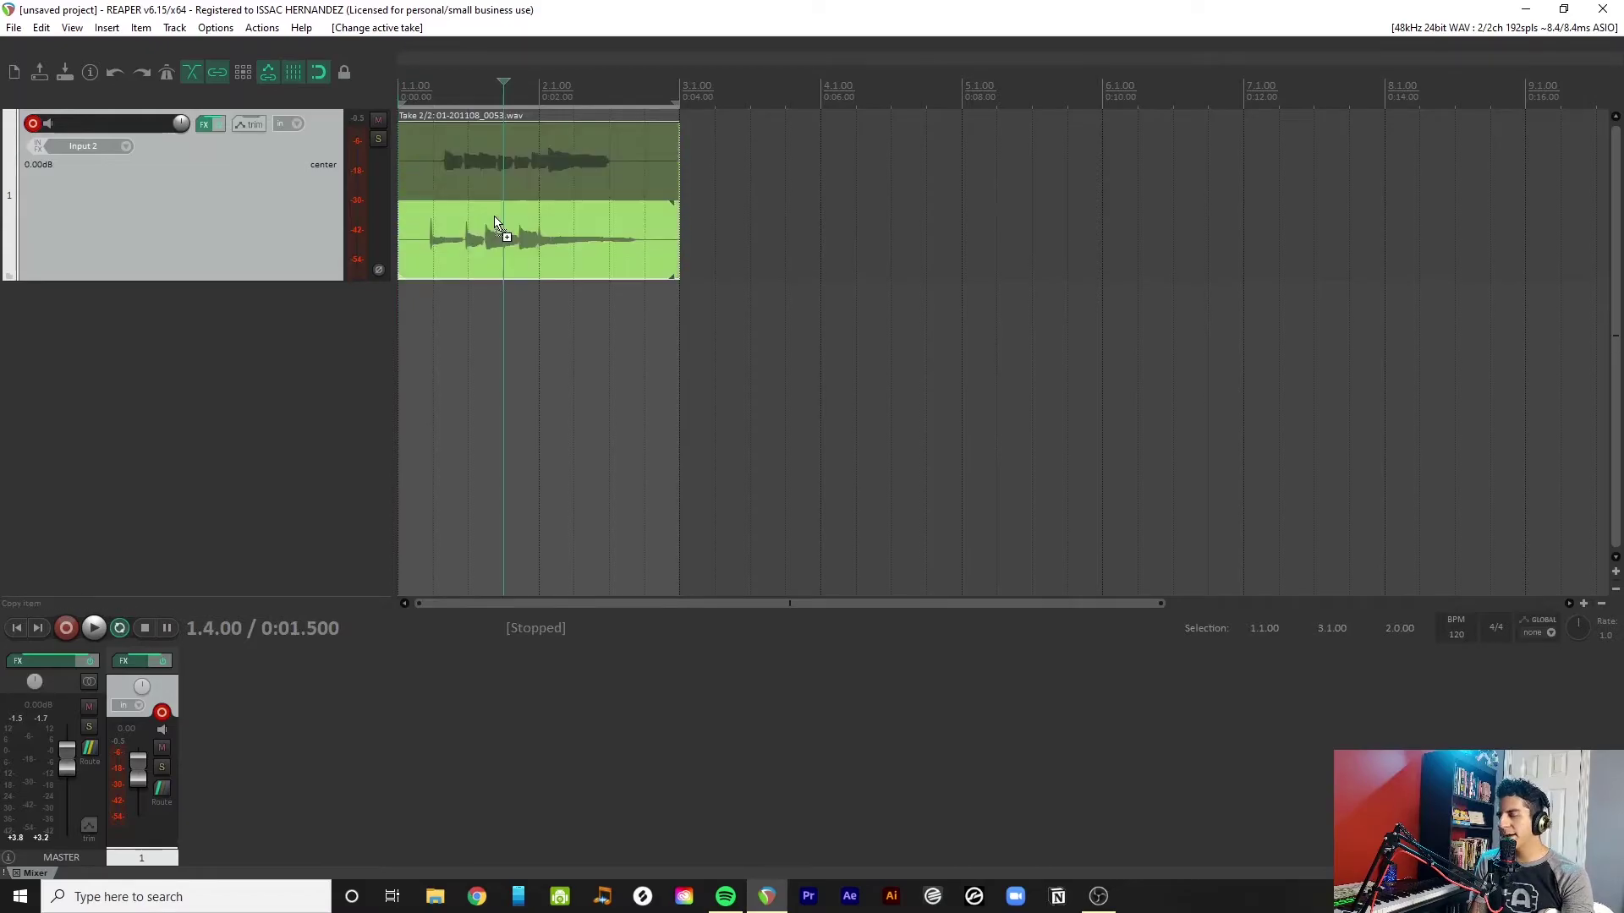
pyautogui.hotkey('ctrl', 'z')
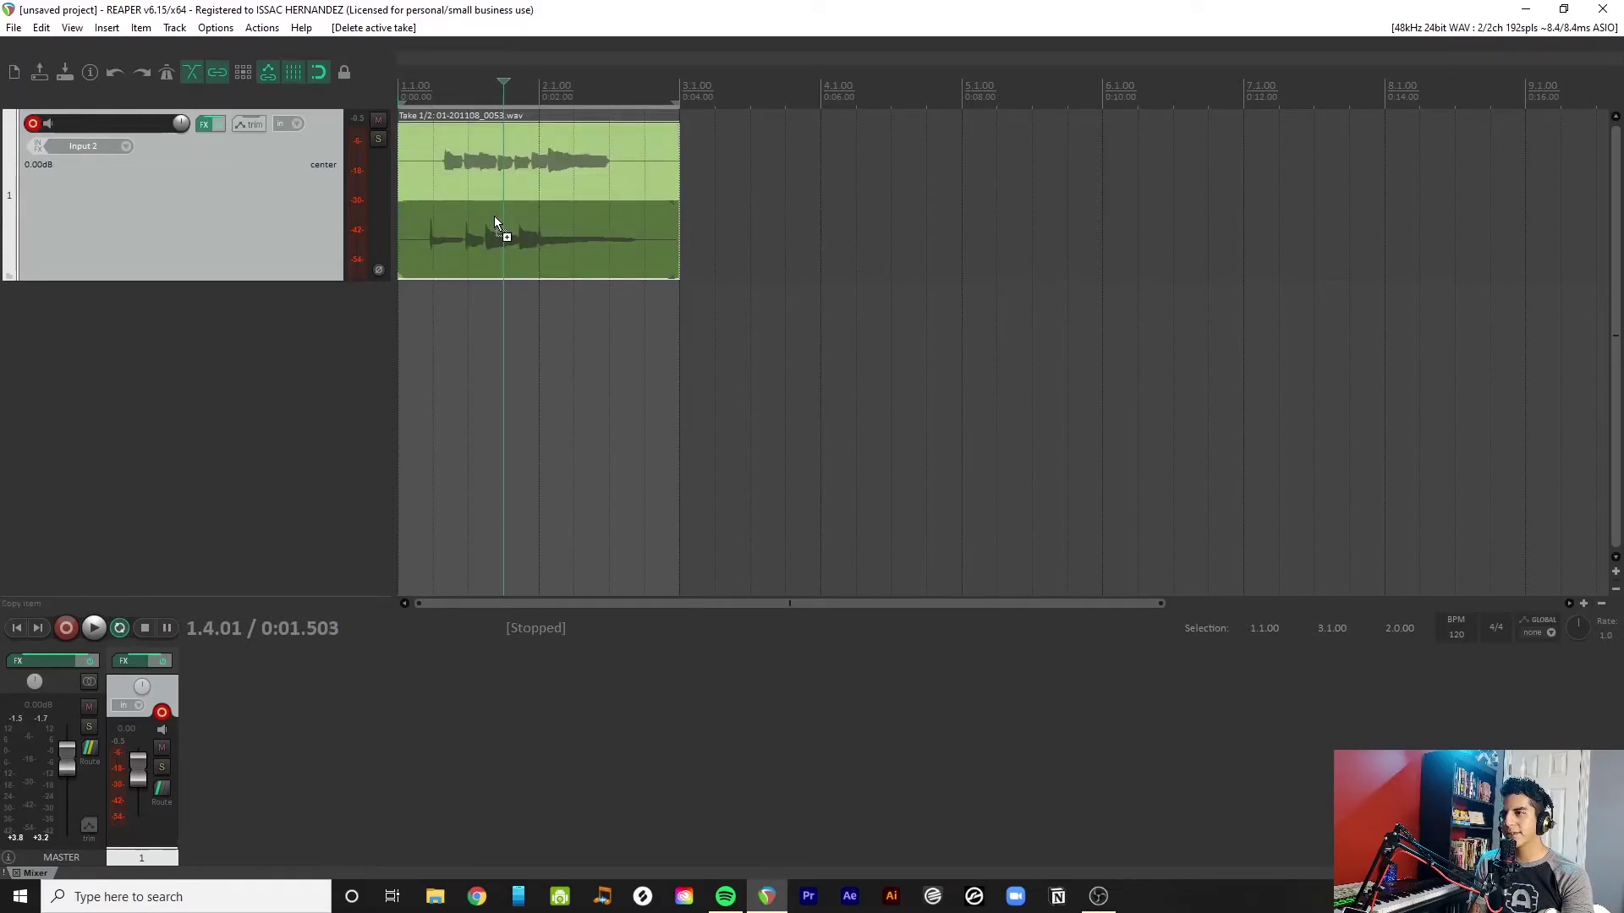
pyautogui.click(442, 242)
# Step: Crop the item to active Take 2 with Alt+Shift+T, audition it, then undo the crop
pyautogui.rightClick(443, 242)
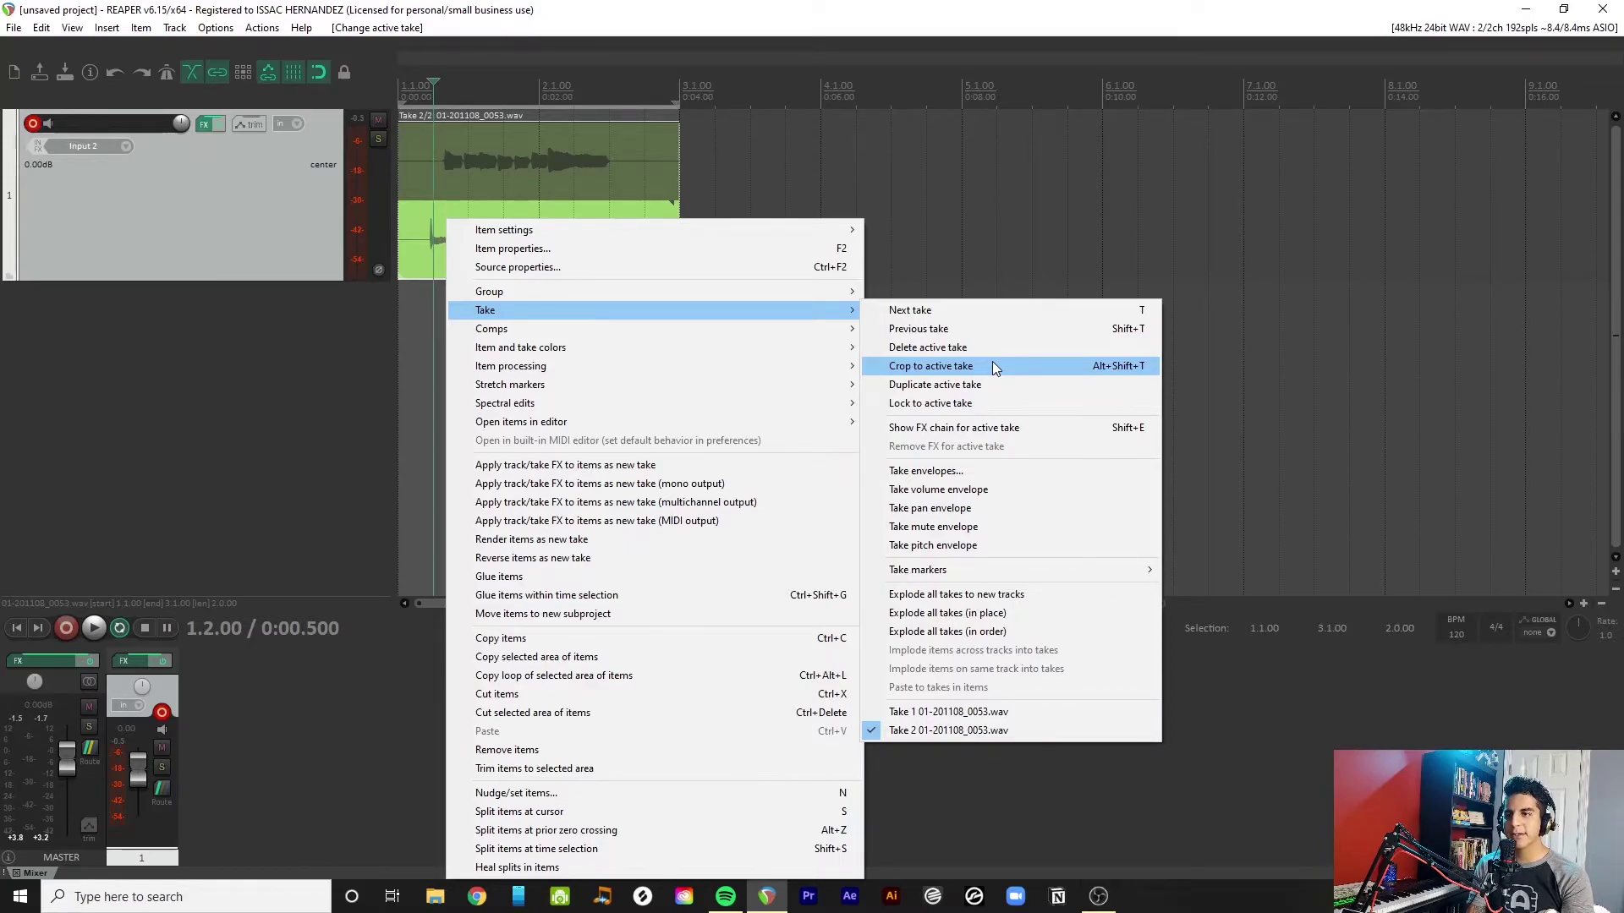
pyautogui.click(443, 142)
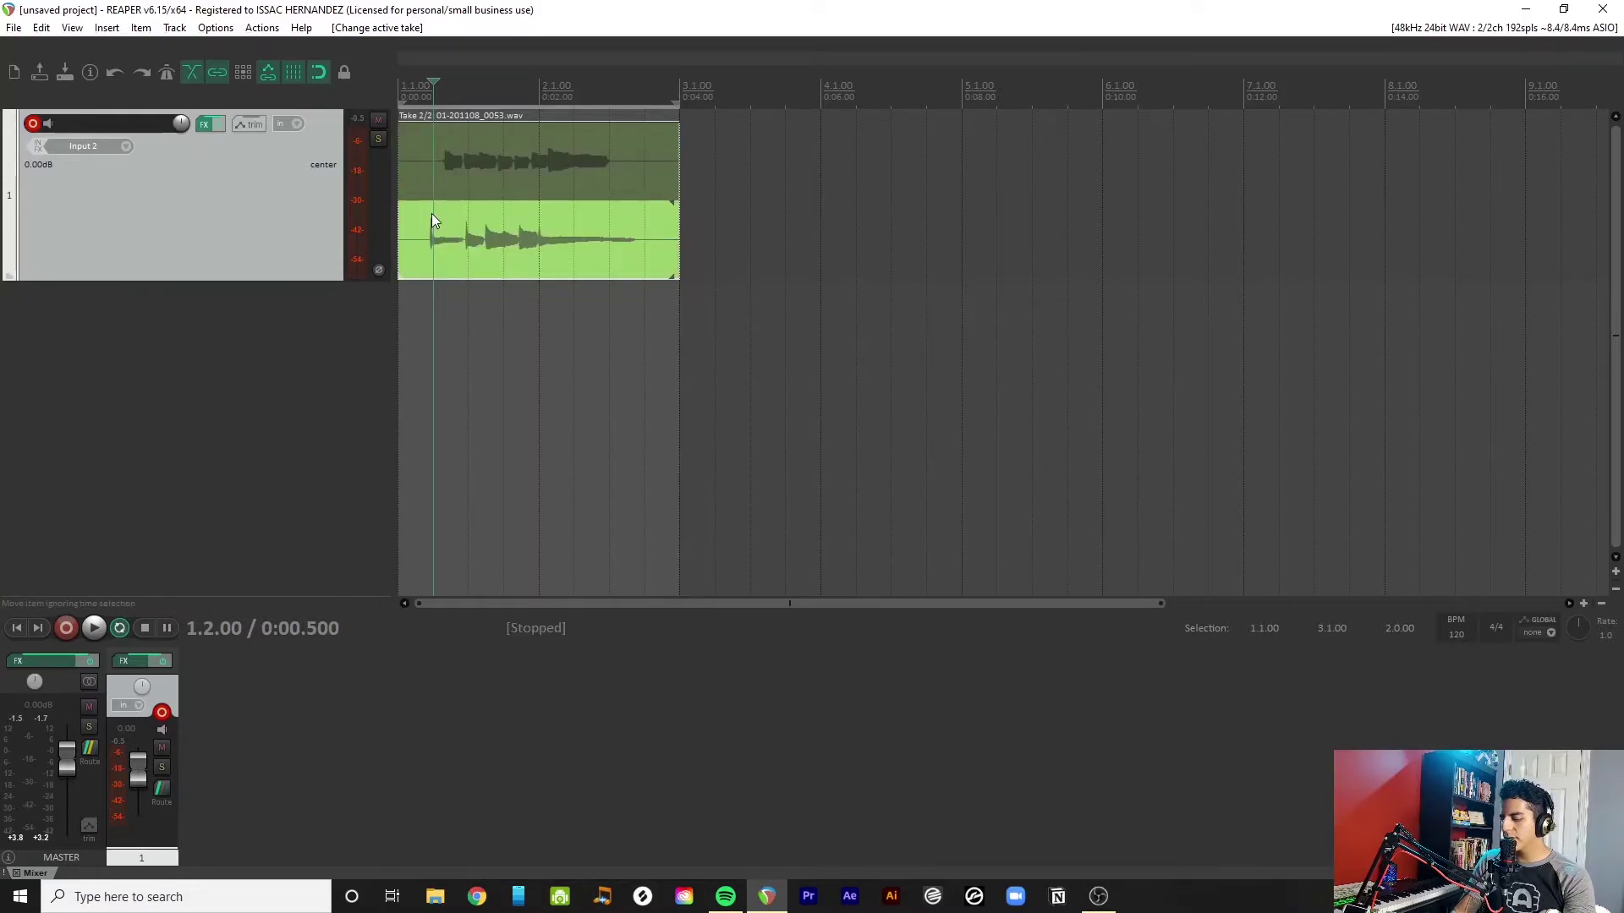
pyautogui.hotkey('alt', 'shift', 't')
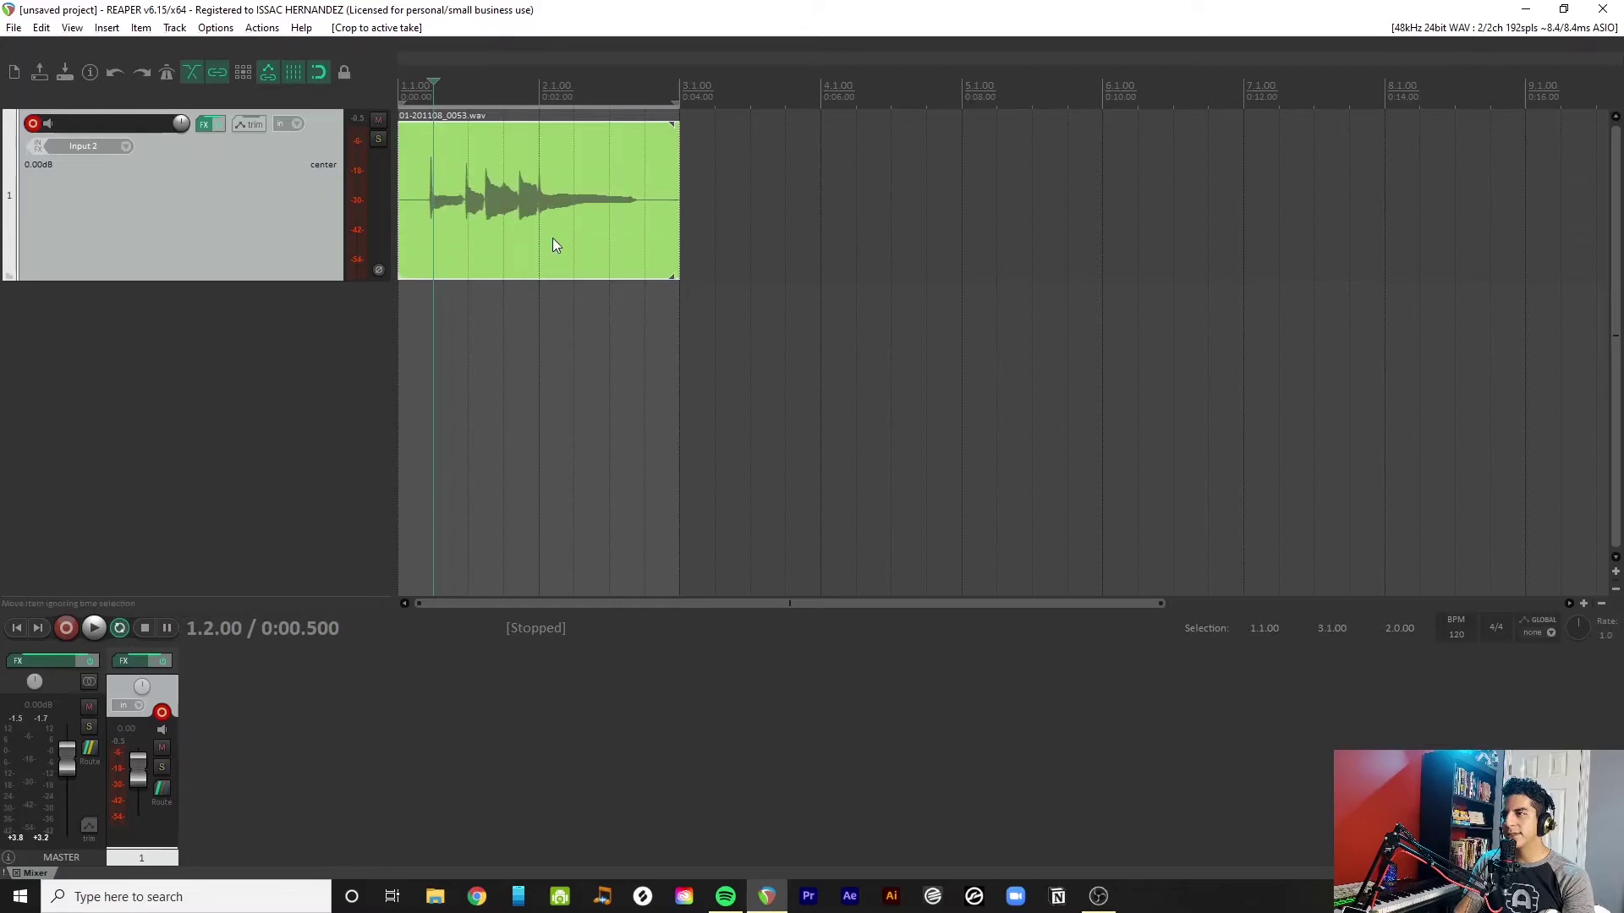
pyautogui.press('space')
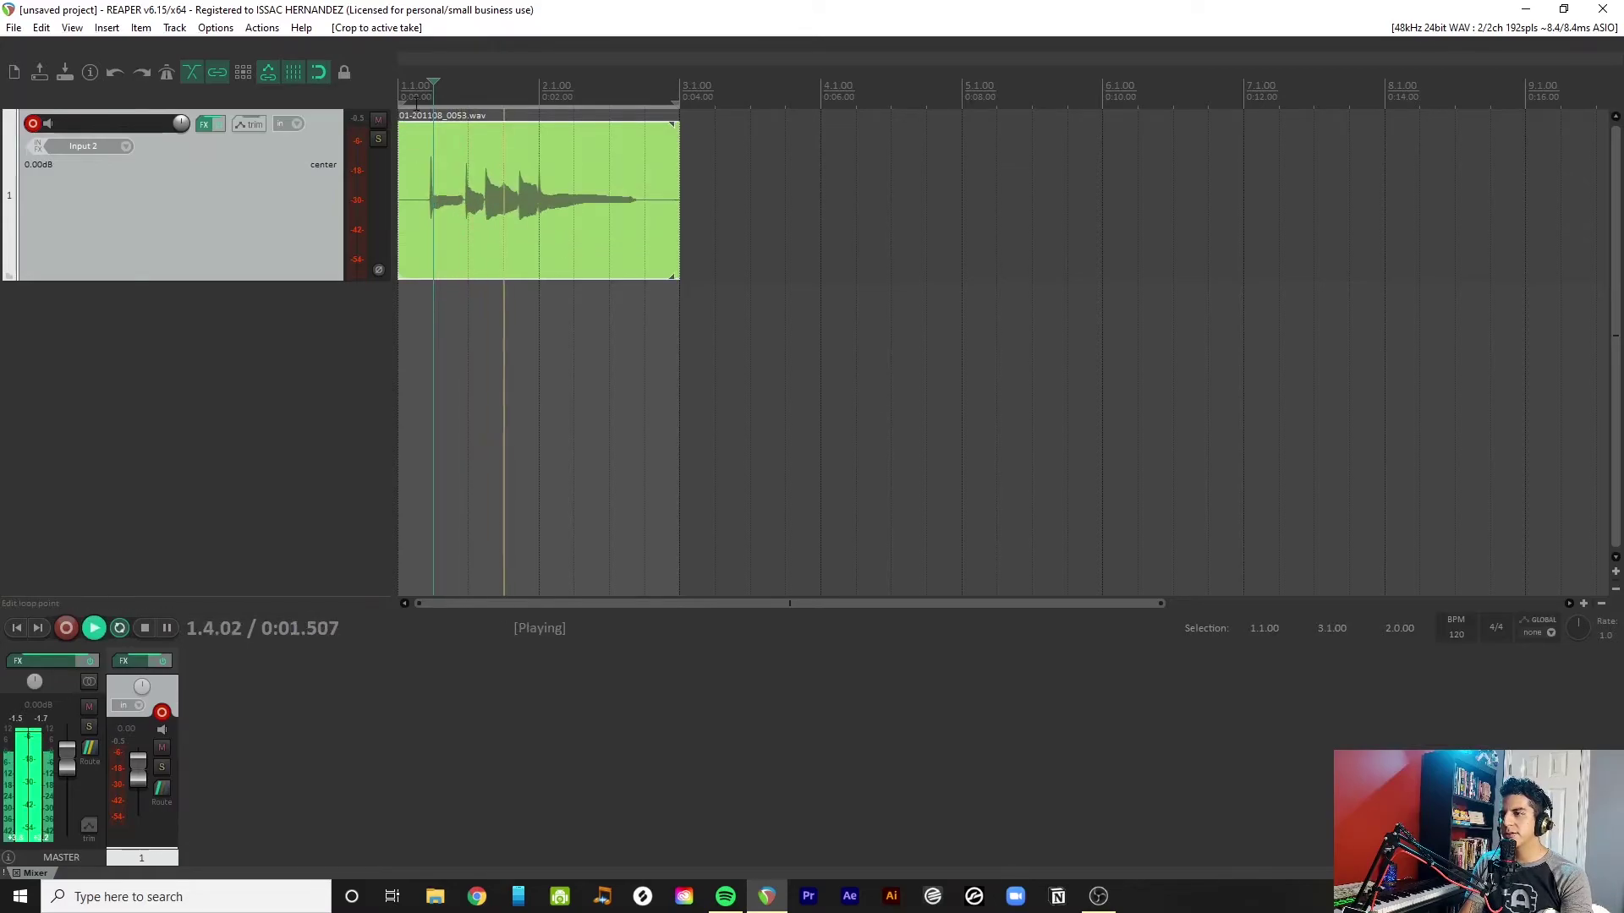
pyautogui.press('space')
pyautogui.hotkey('ctrl', 'z')
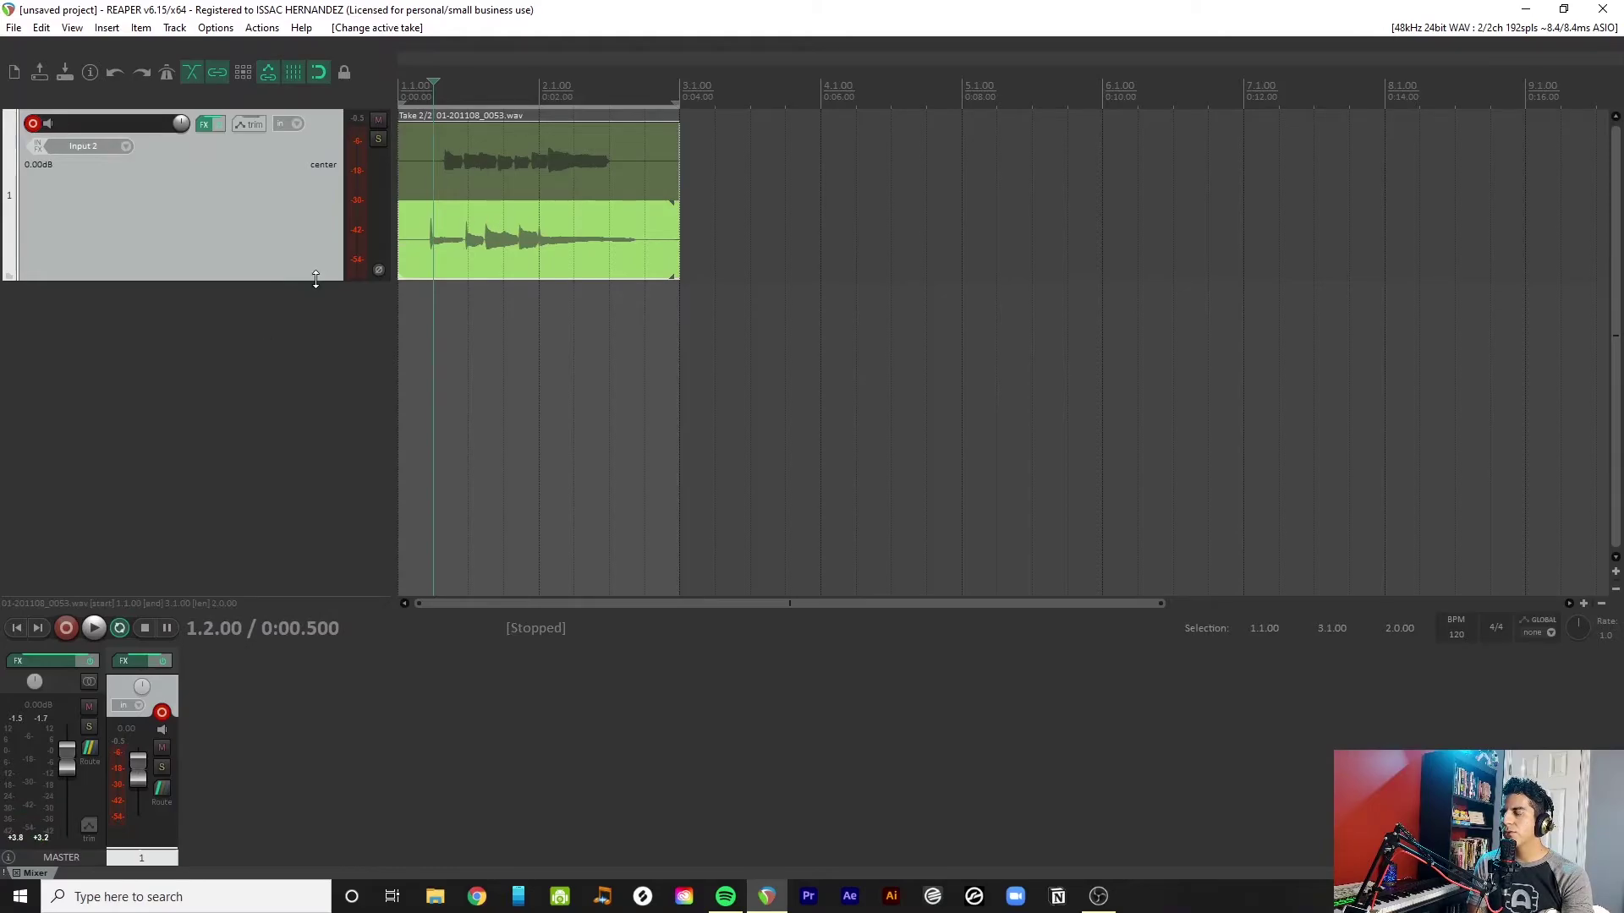
# Step: Shrink track 1's height and reselect it, dismissing its context menu twice
pyautogui.moveTo(319, 280); pyautogui.dragTo(322, 182)
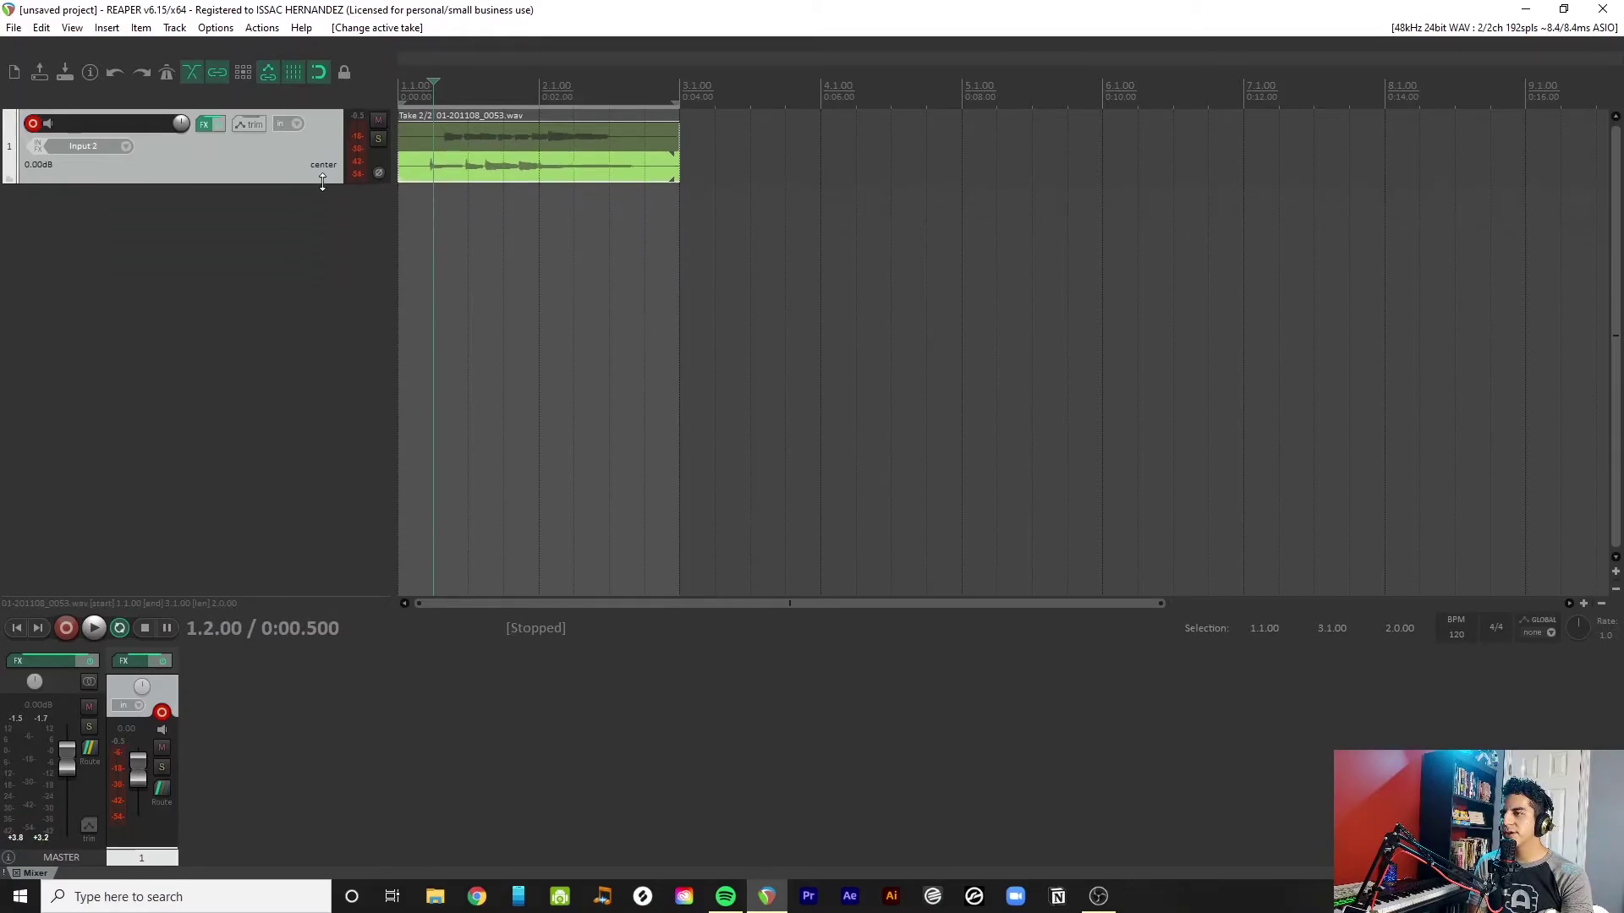
pyautogui.click(279, 225)
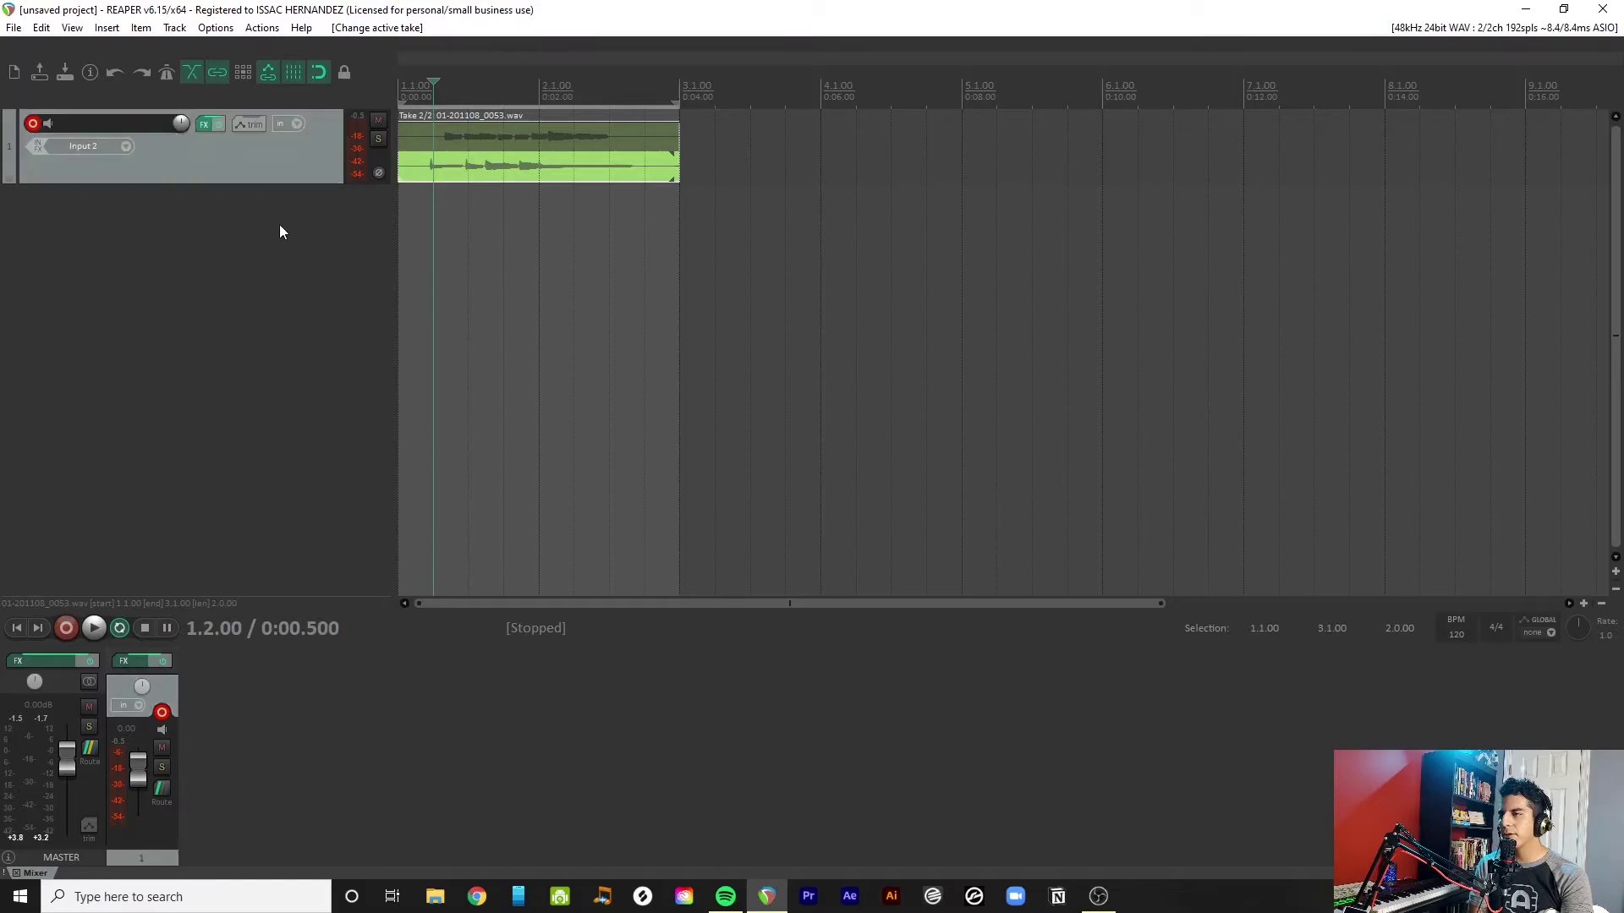
pyautogui.click(257, 172)
pyautogui.rightClick(258, 172)
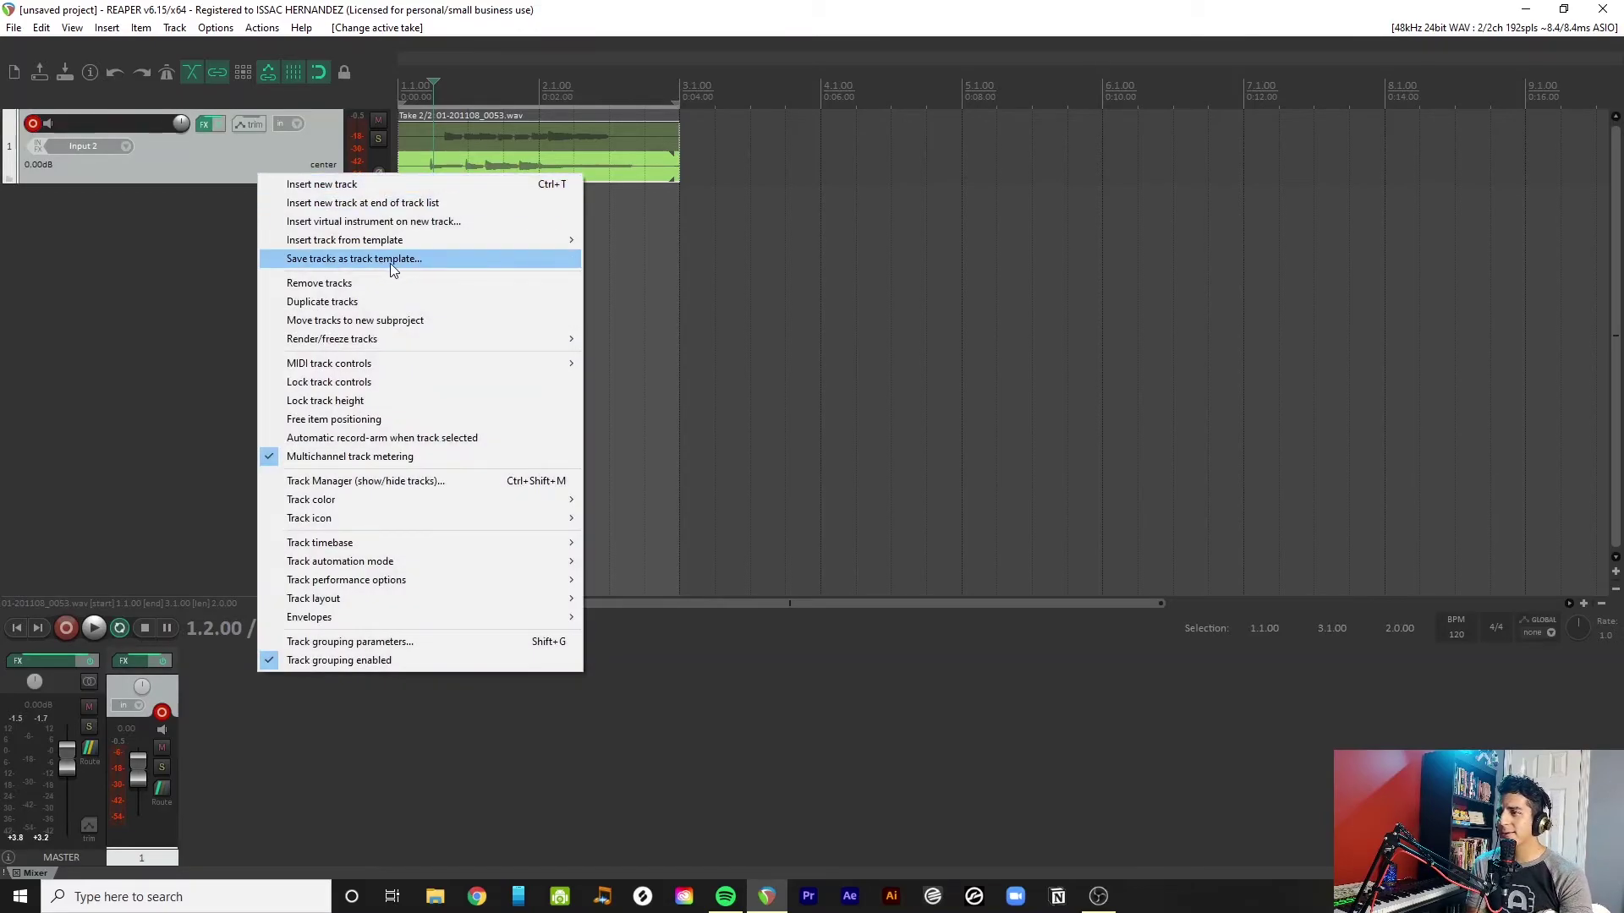
pyautogui.click(3, 303)
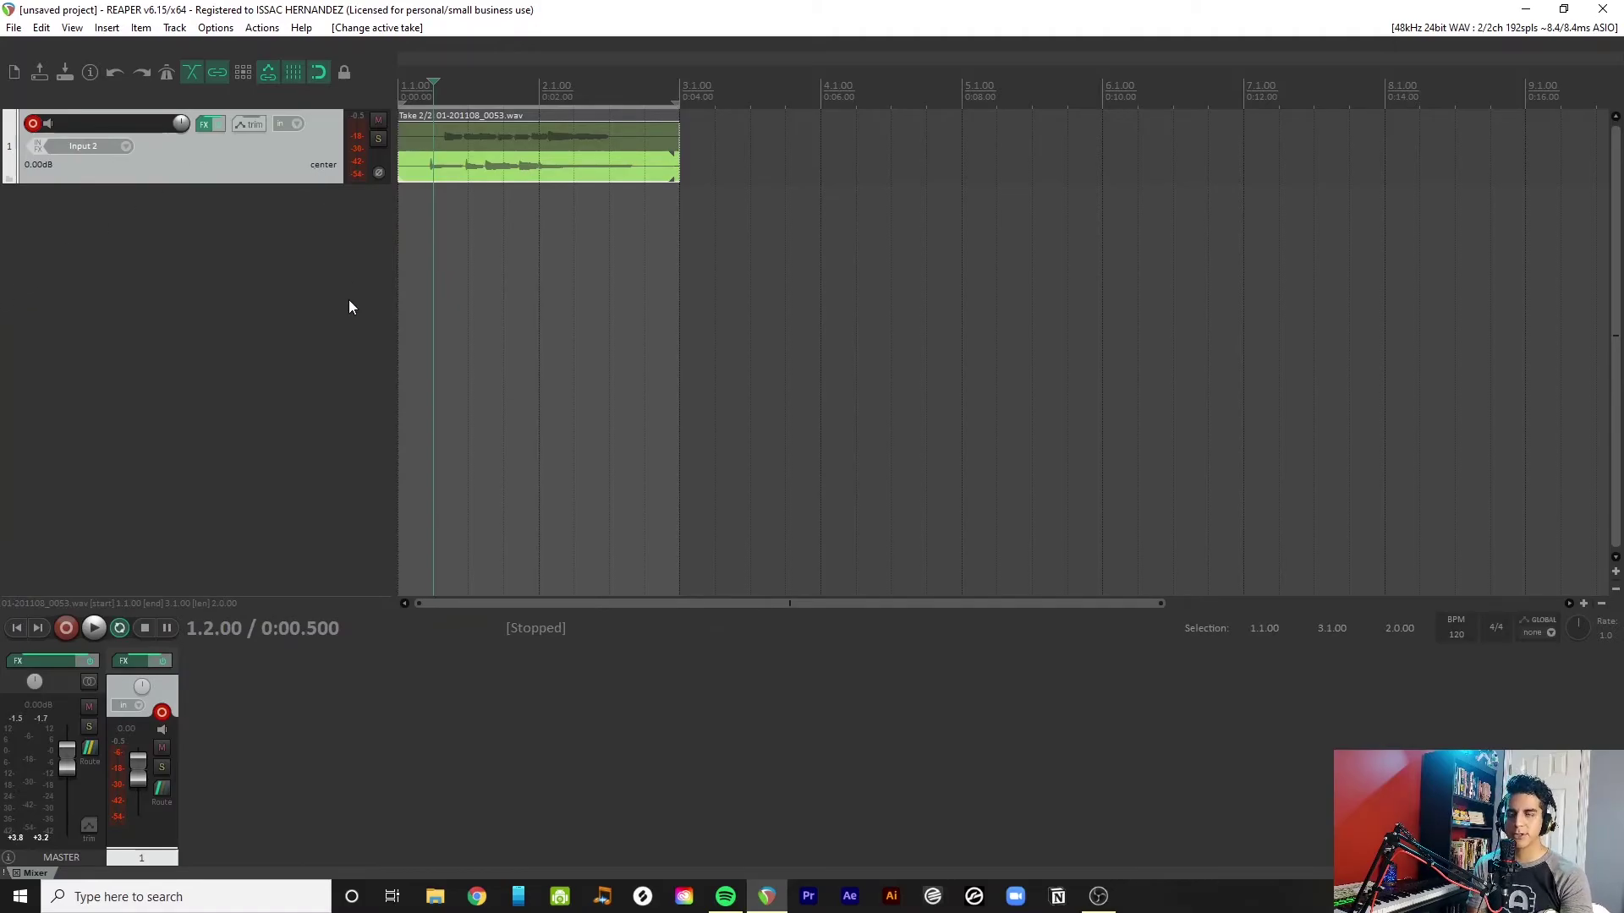
pyautogui.rightClick(290, 150)
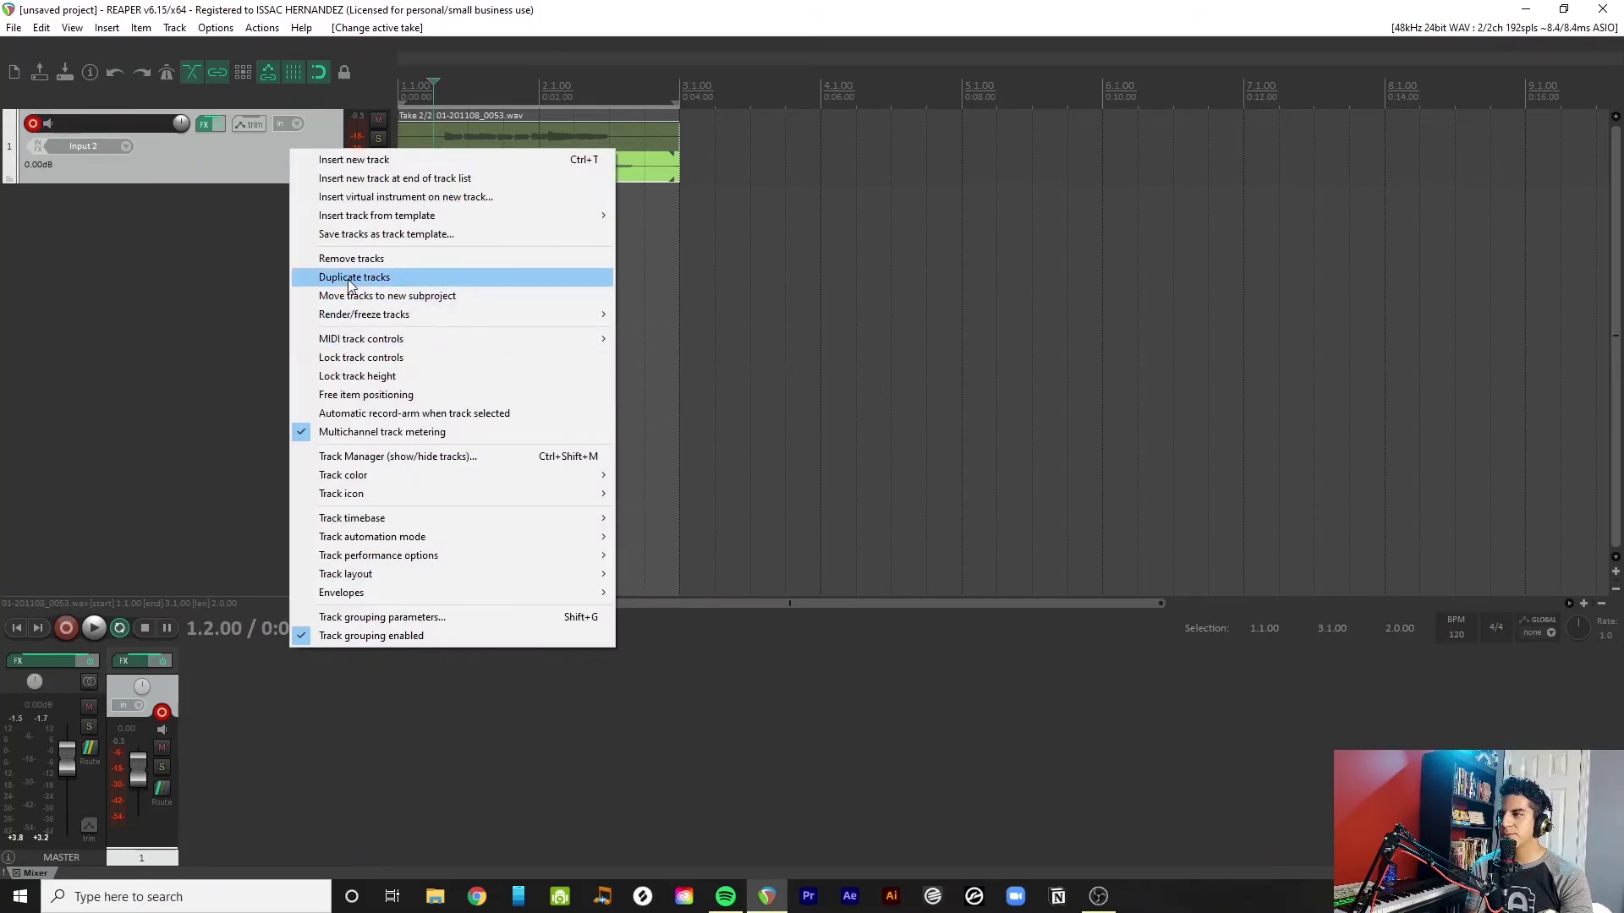
pyautogui.click(226, 261)
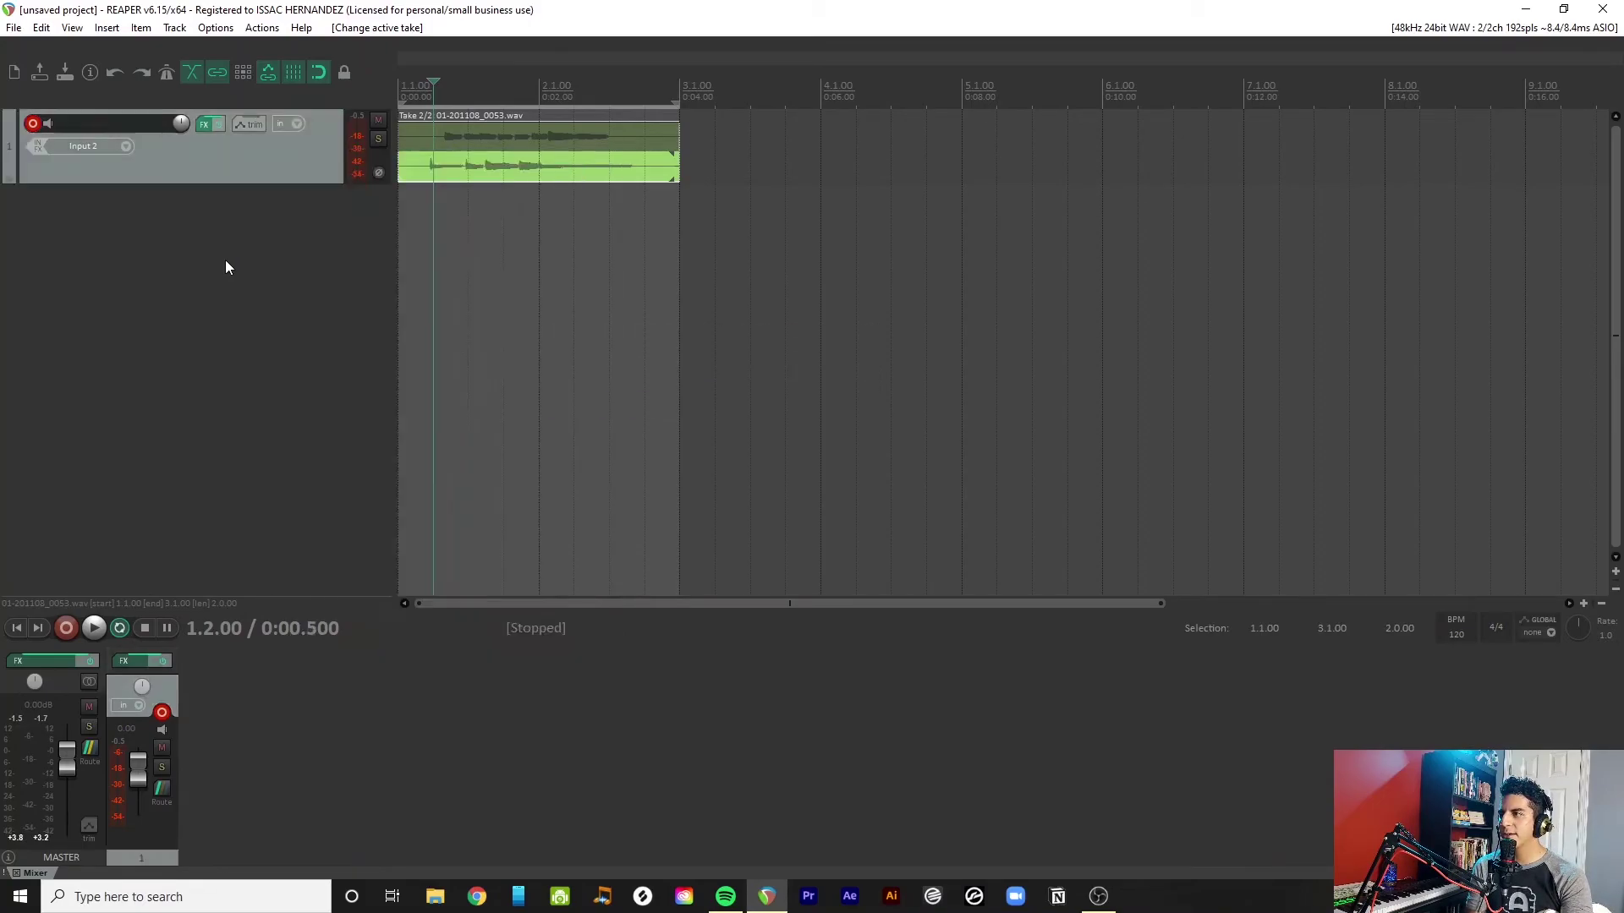
# Step: Remove a stray empty track, then duplicate track 1 with its two-take guitar item
pyautogui.doubleClick(226, 261)
pyautogui.click(32, 200)
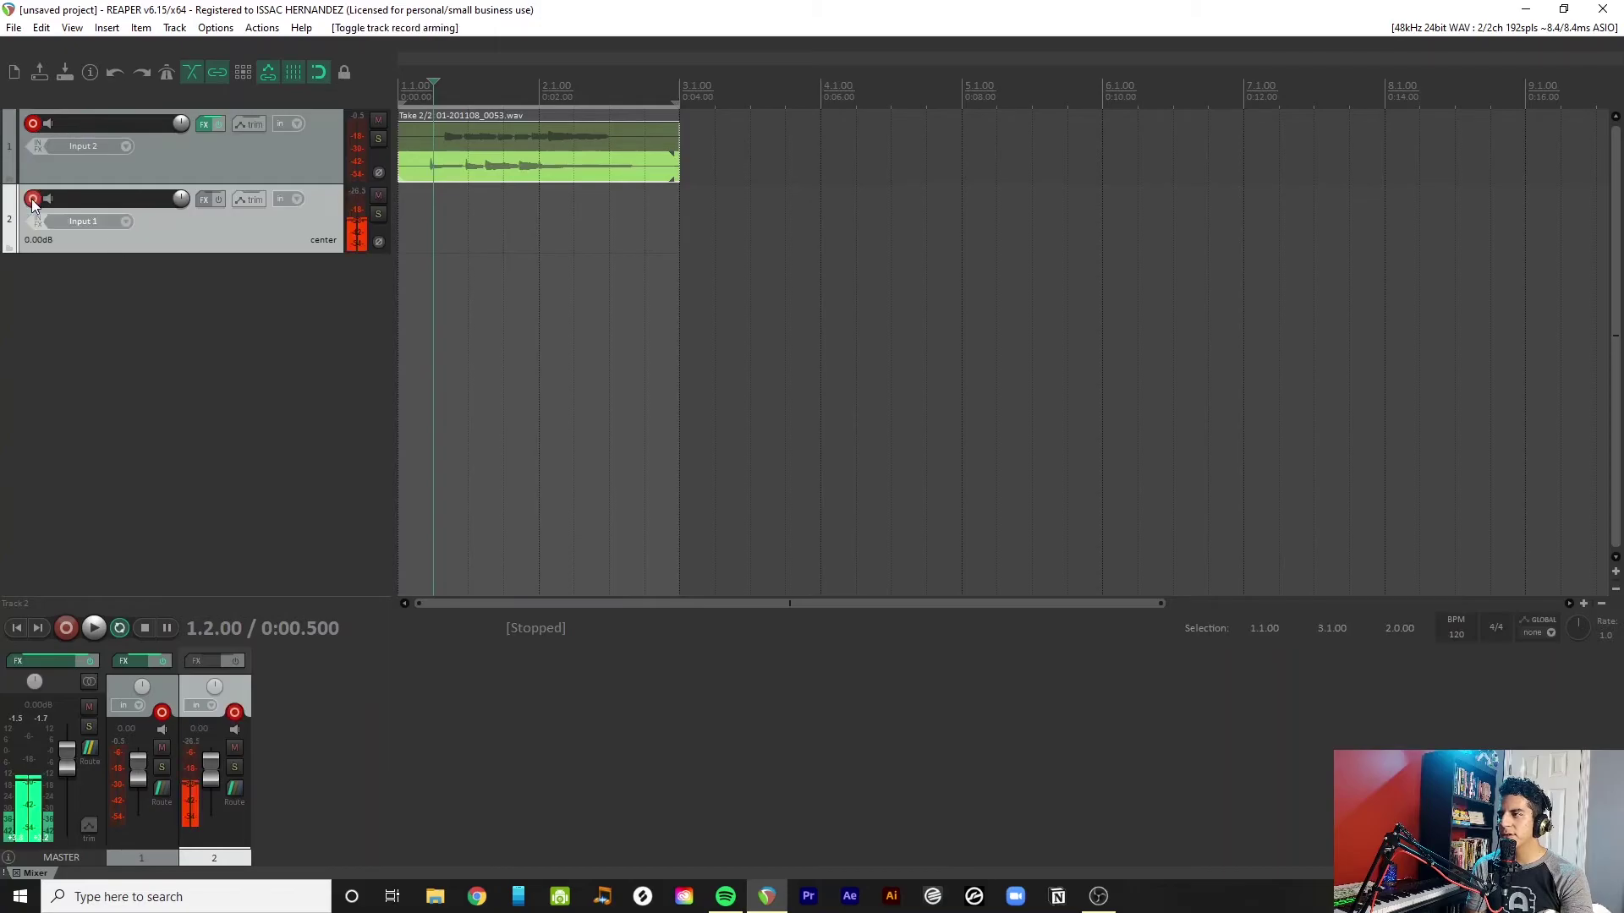
pyautogui.click(32, 200)
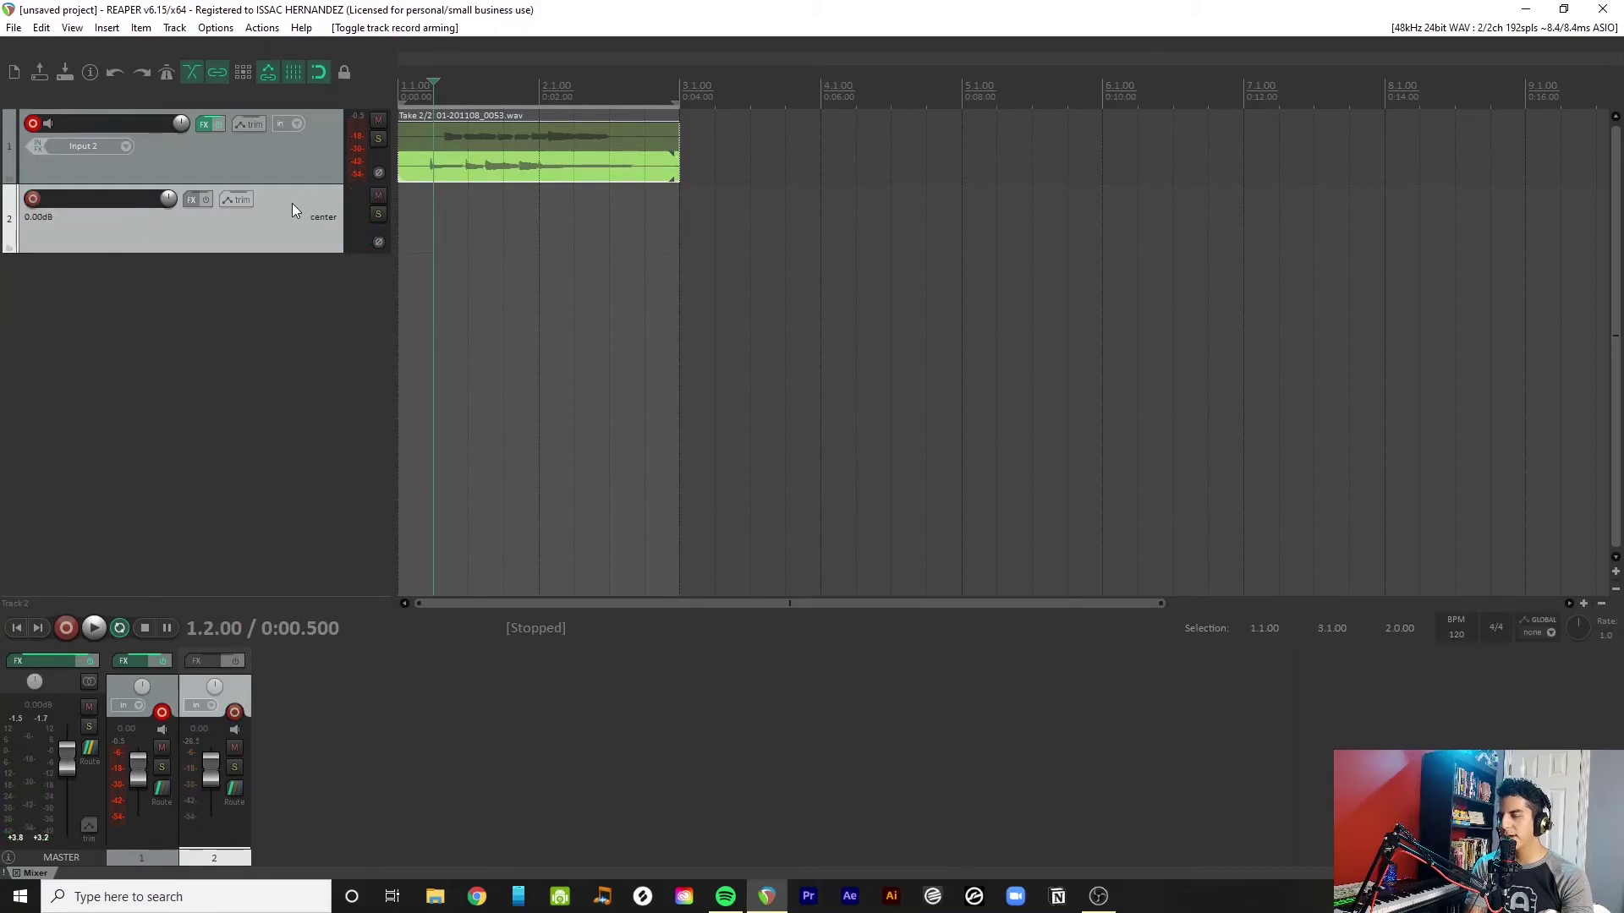
pyautogui.press('Delete')
pyautogui.rightClick(230, 170)
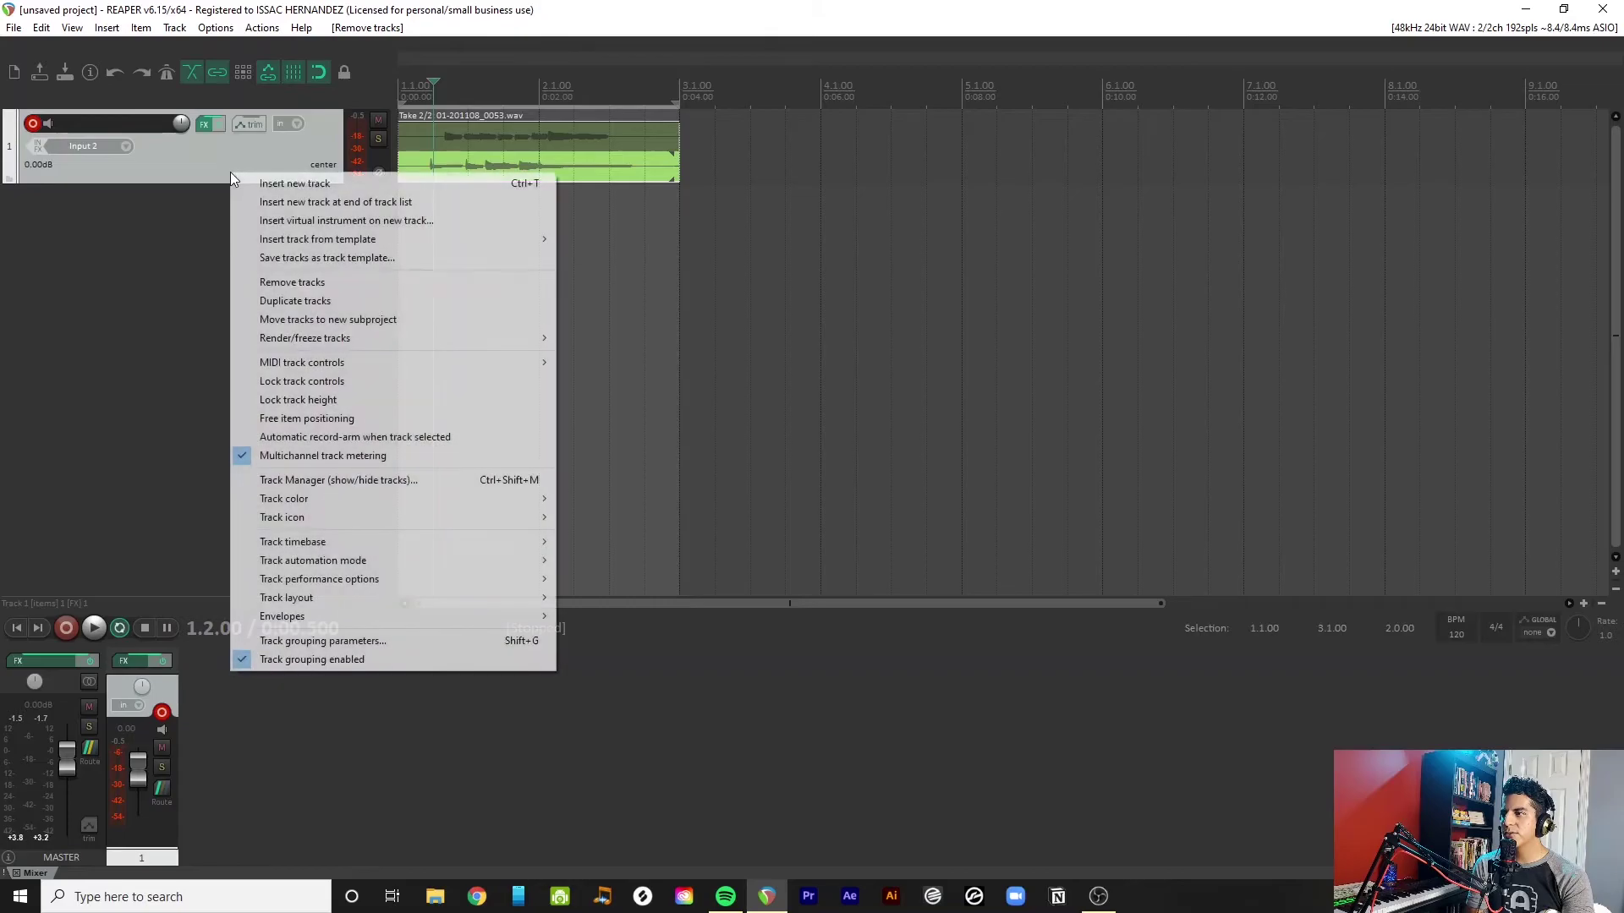
pyautogui.click(361, 300)
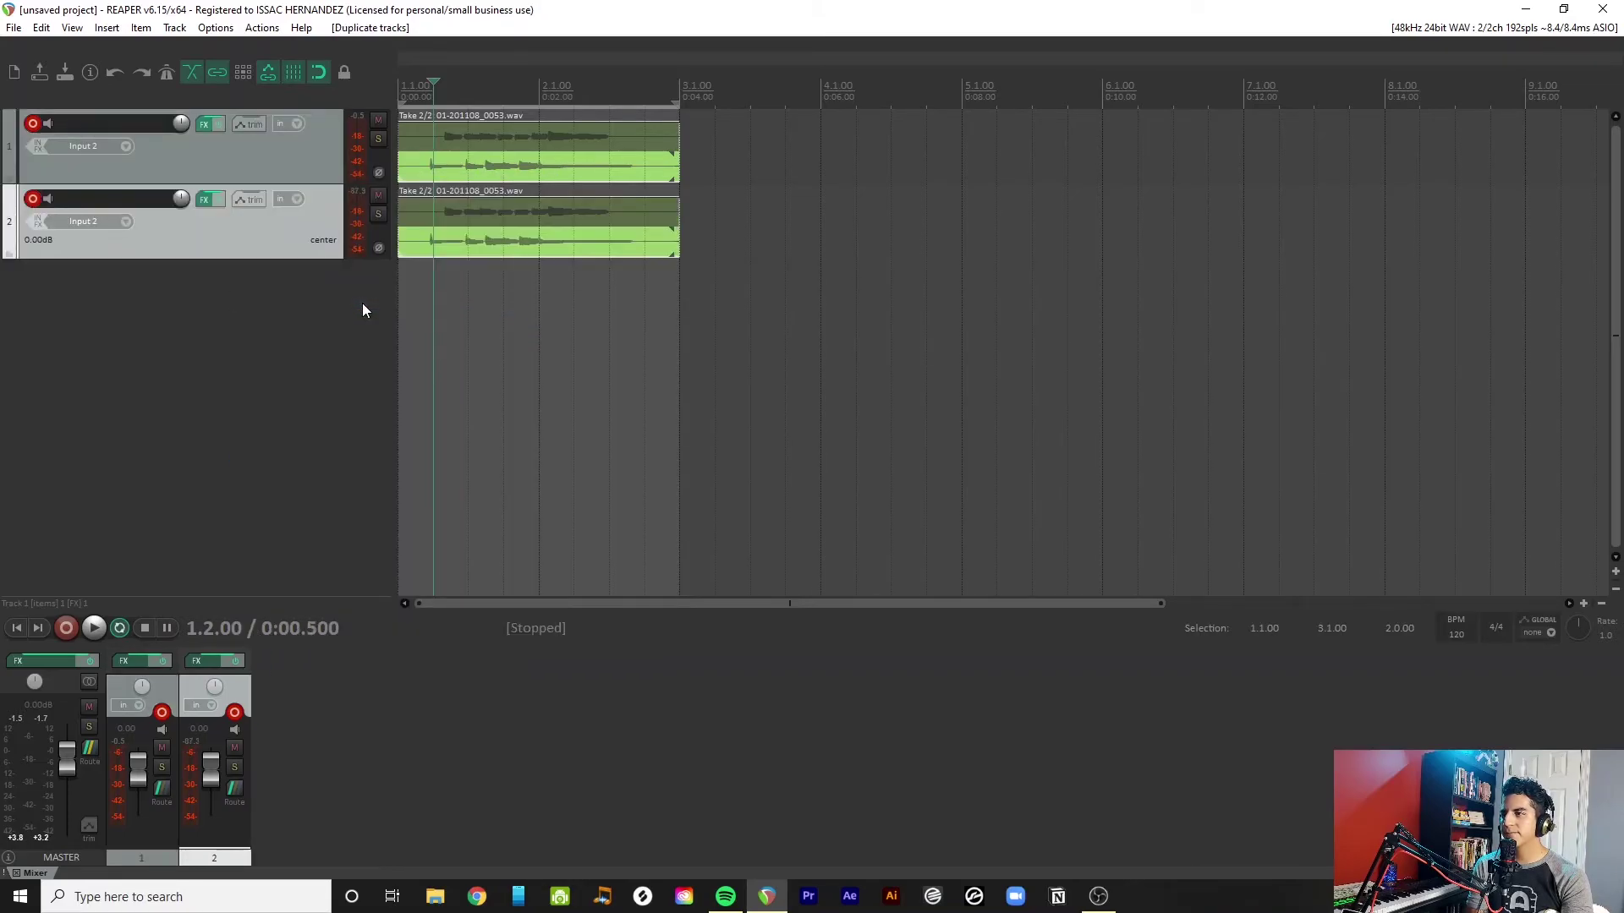
# Step: Delete only track 2's audio item, undoing an accidental deletion of both items
pyautogui.click(415, 219)
pyautogui.click(411, 238)
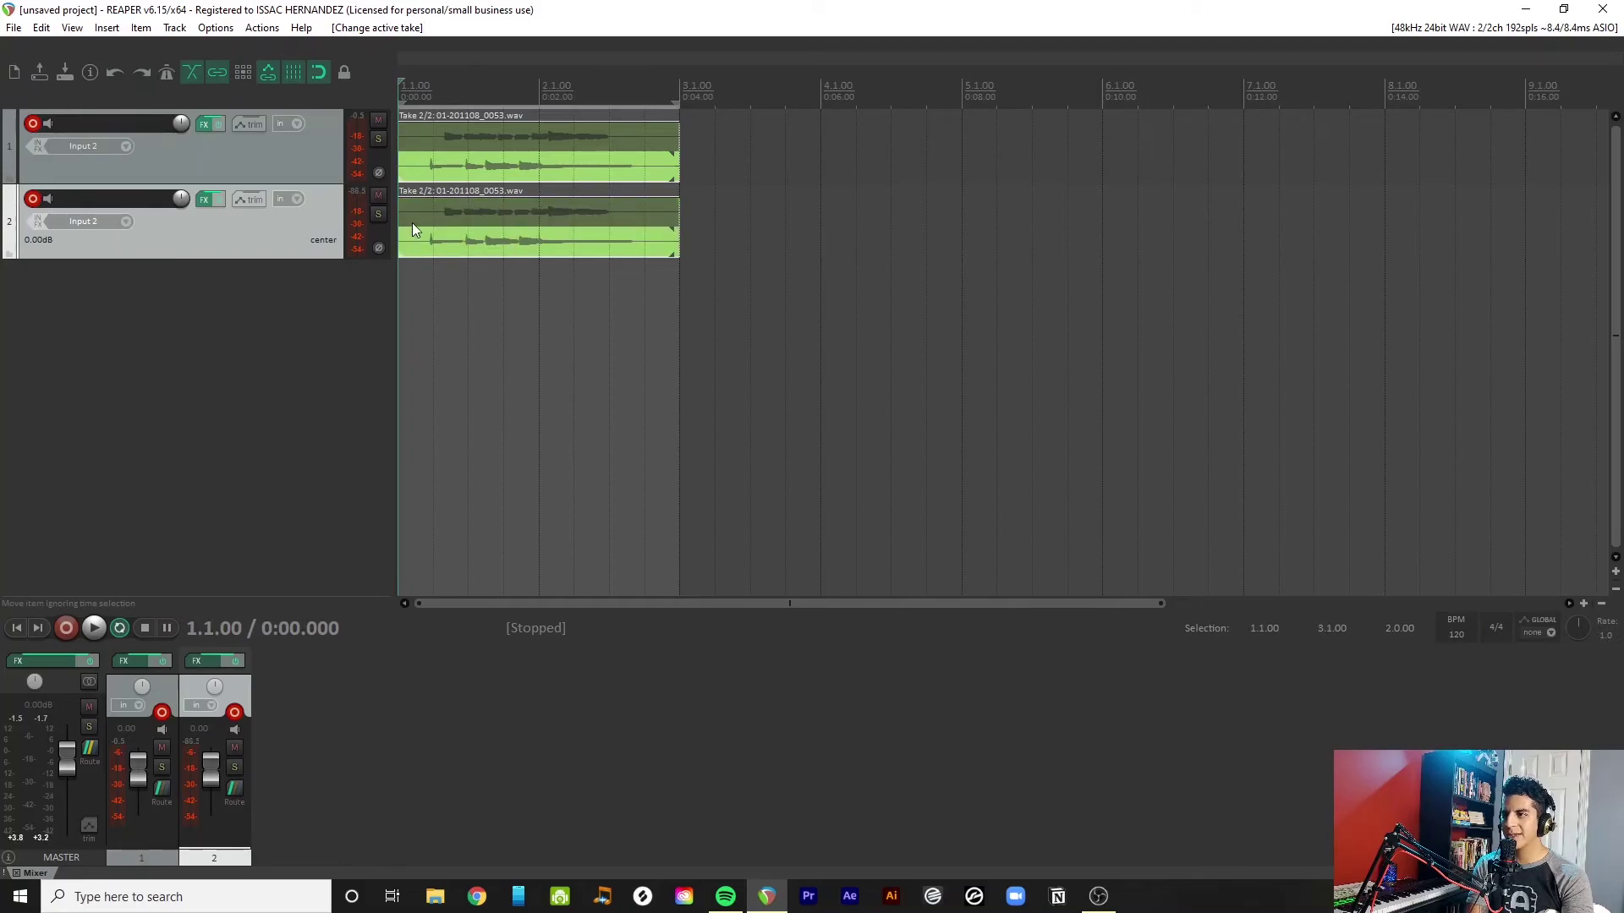
pyautogui.press('Delete')
pyautogui.hotkey('ctrl', 'z')
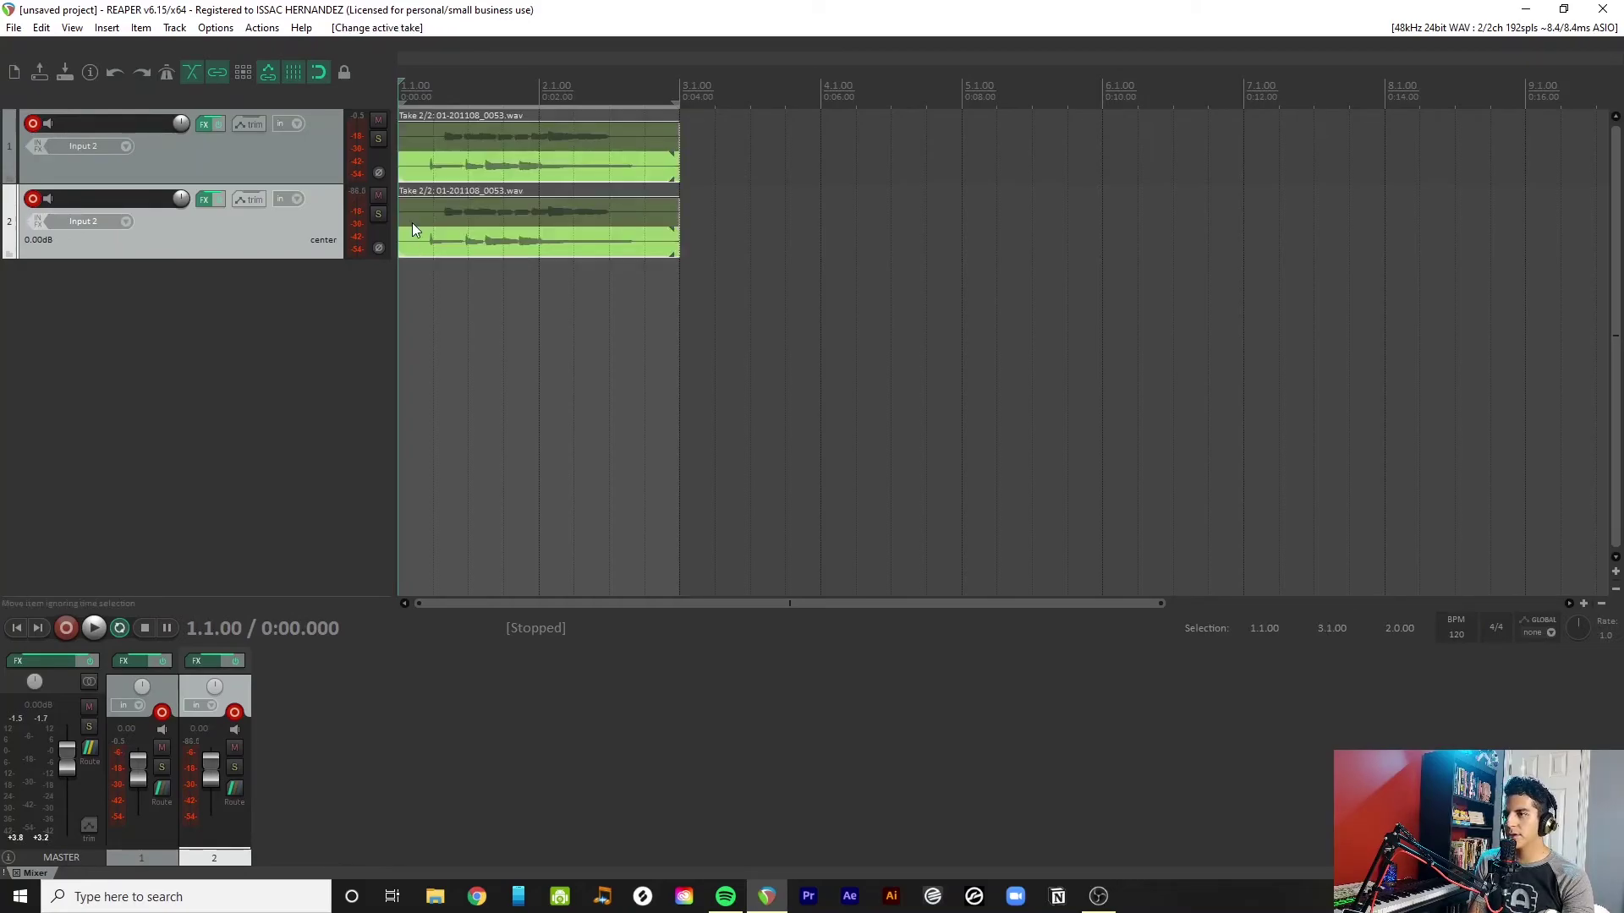
pyautogui.click(426, 237)
pyautogui.press('Delete')
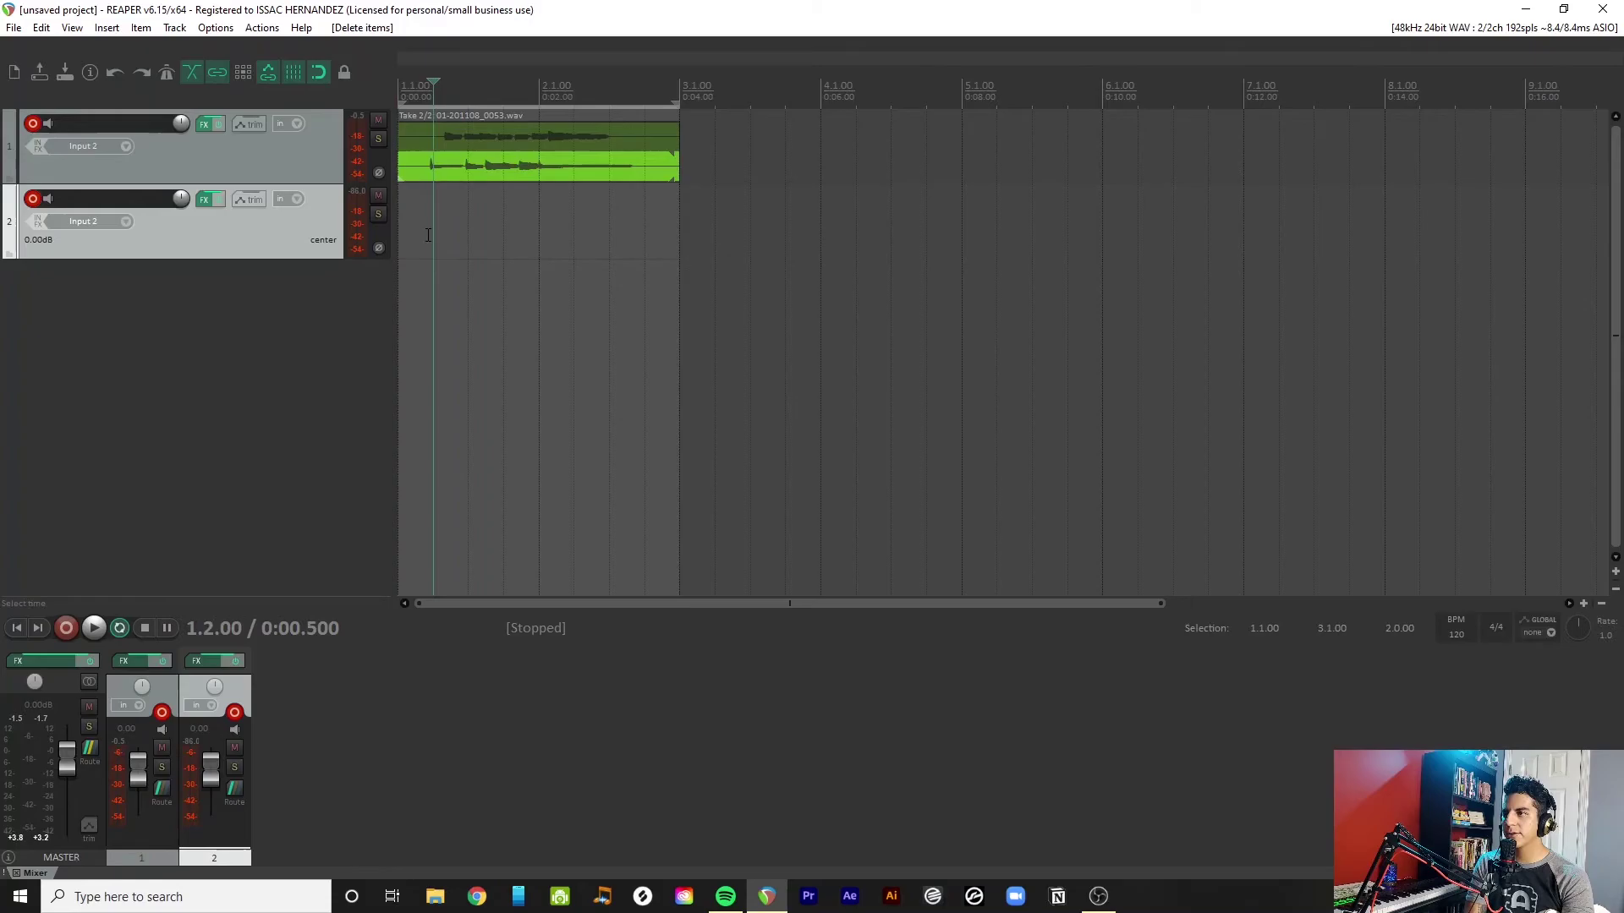
# Step: Give track 2's Guitar Rig 5 the 034 Breathing preset and disarm track 1
pyautogui.click(398, 94)
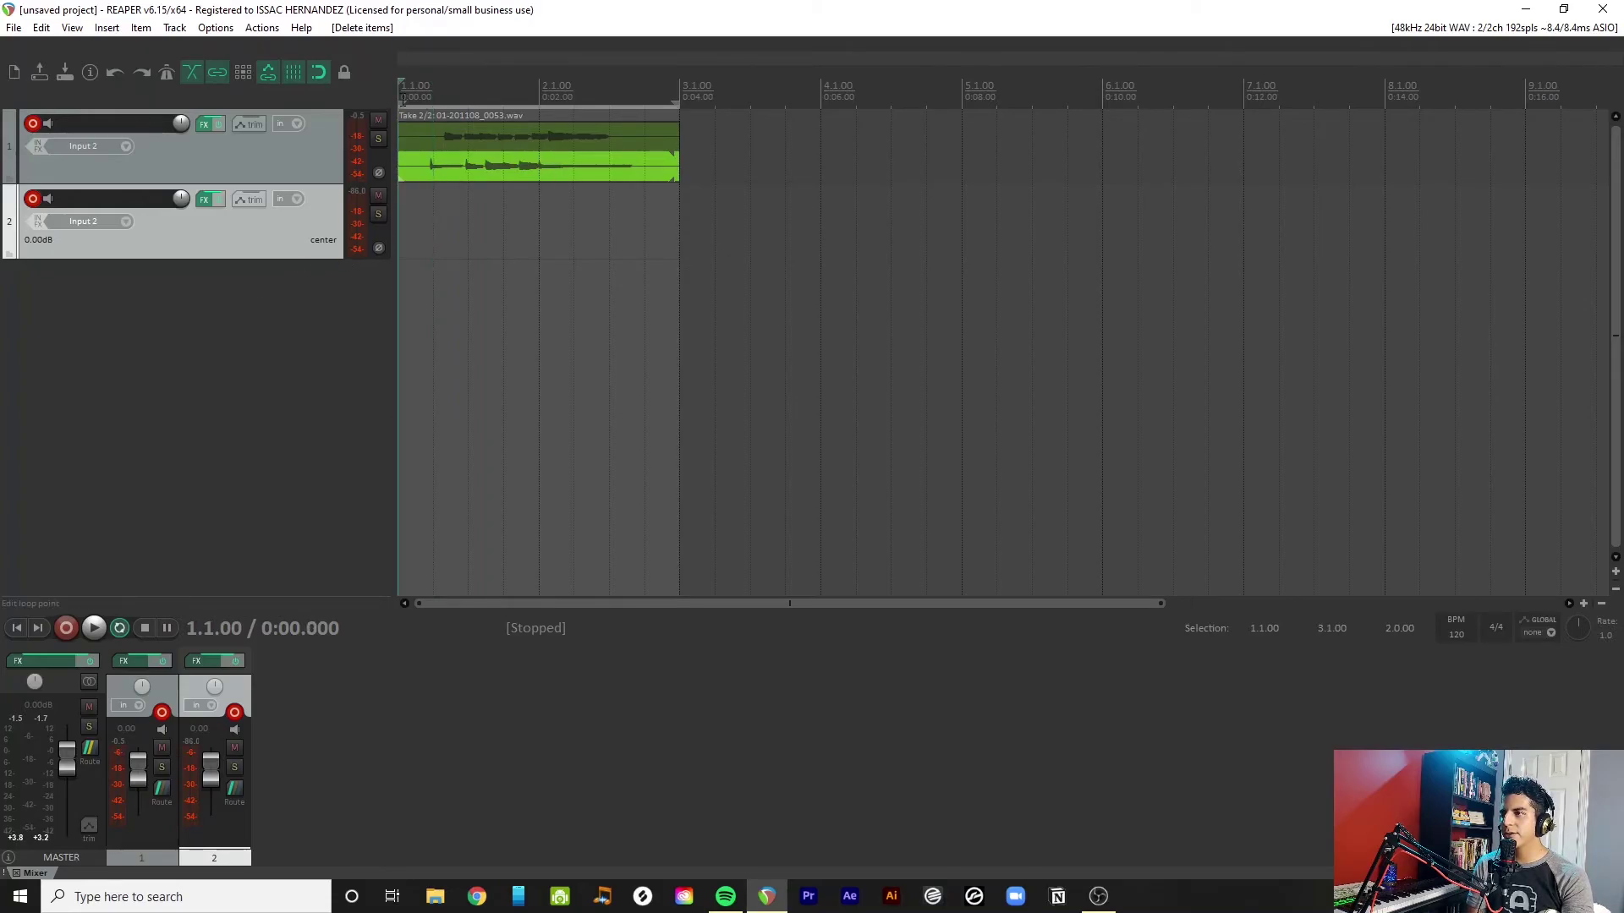
pyautogui.click(204, 198)
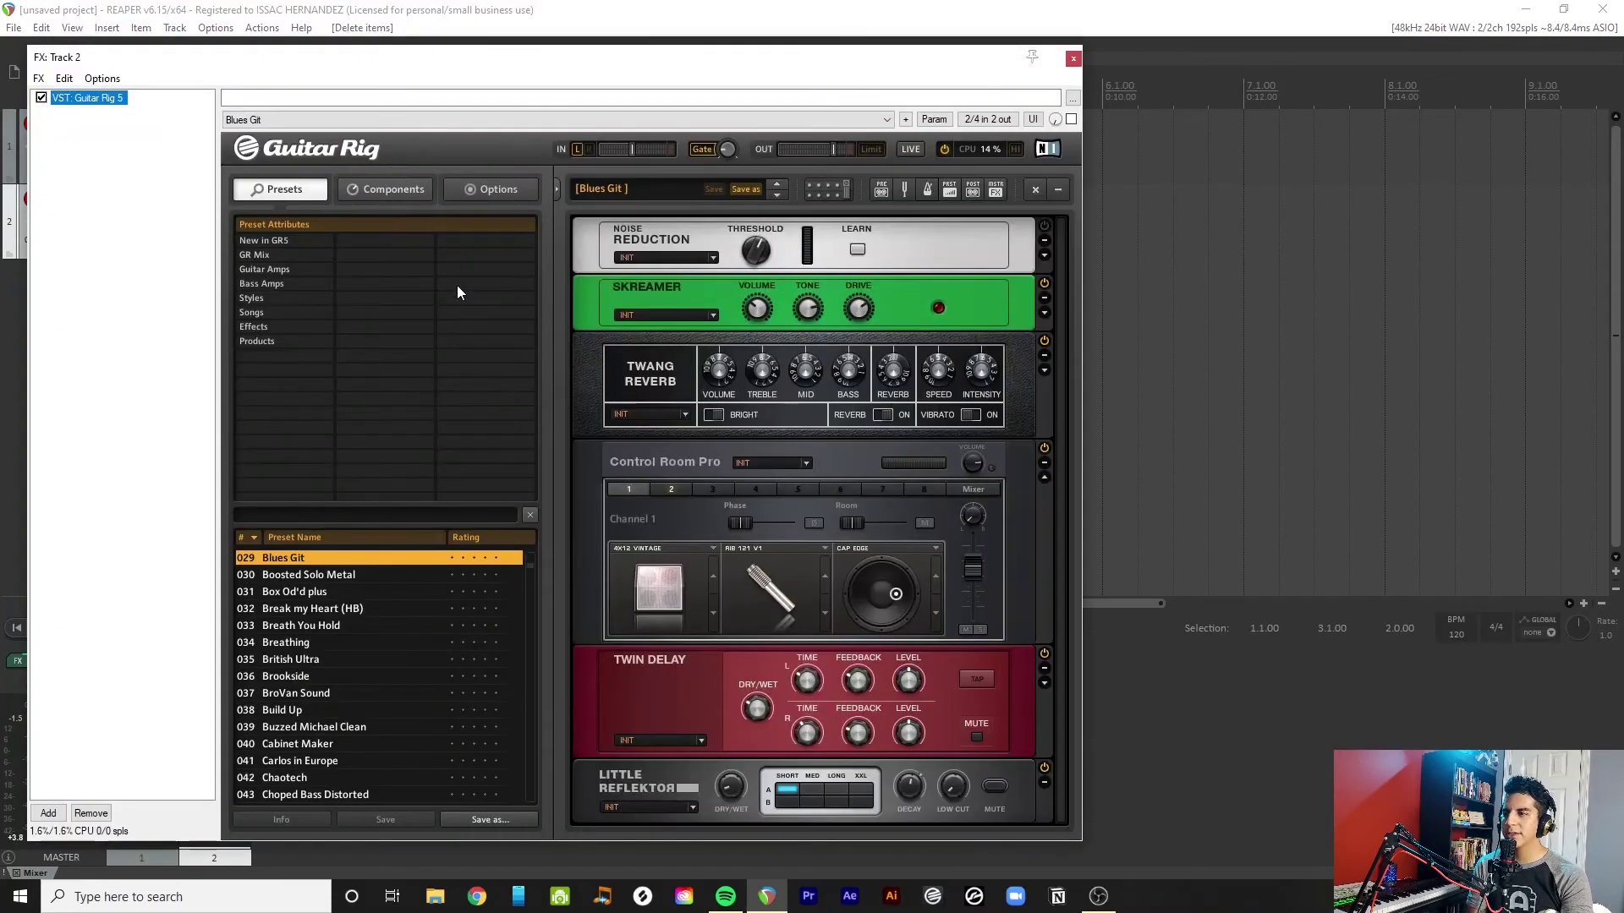
pyautogui.click(338, 646)
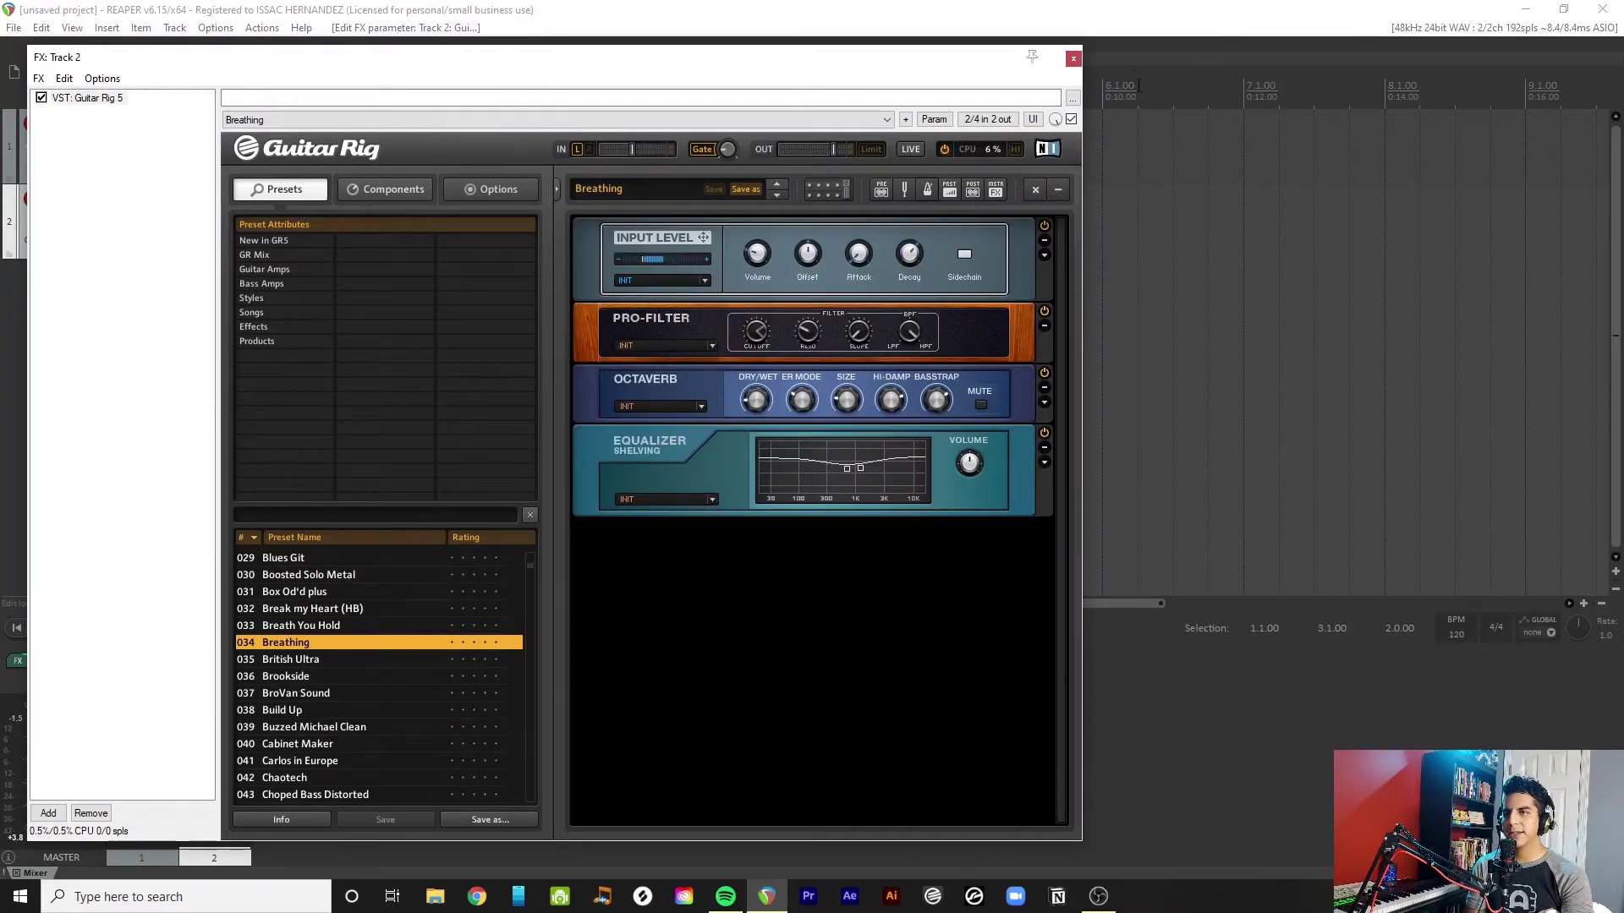
pyautogui.click(1072, 58)
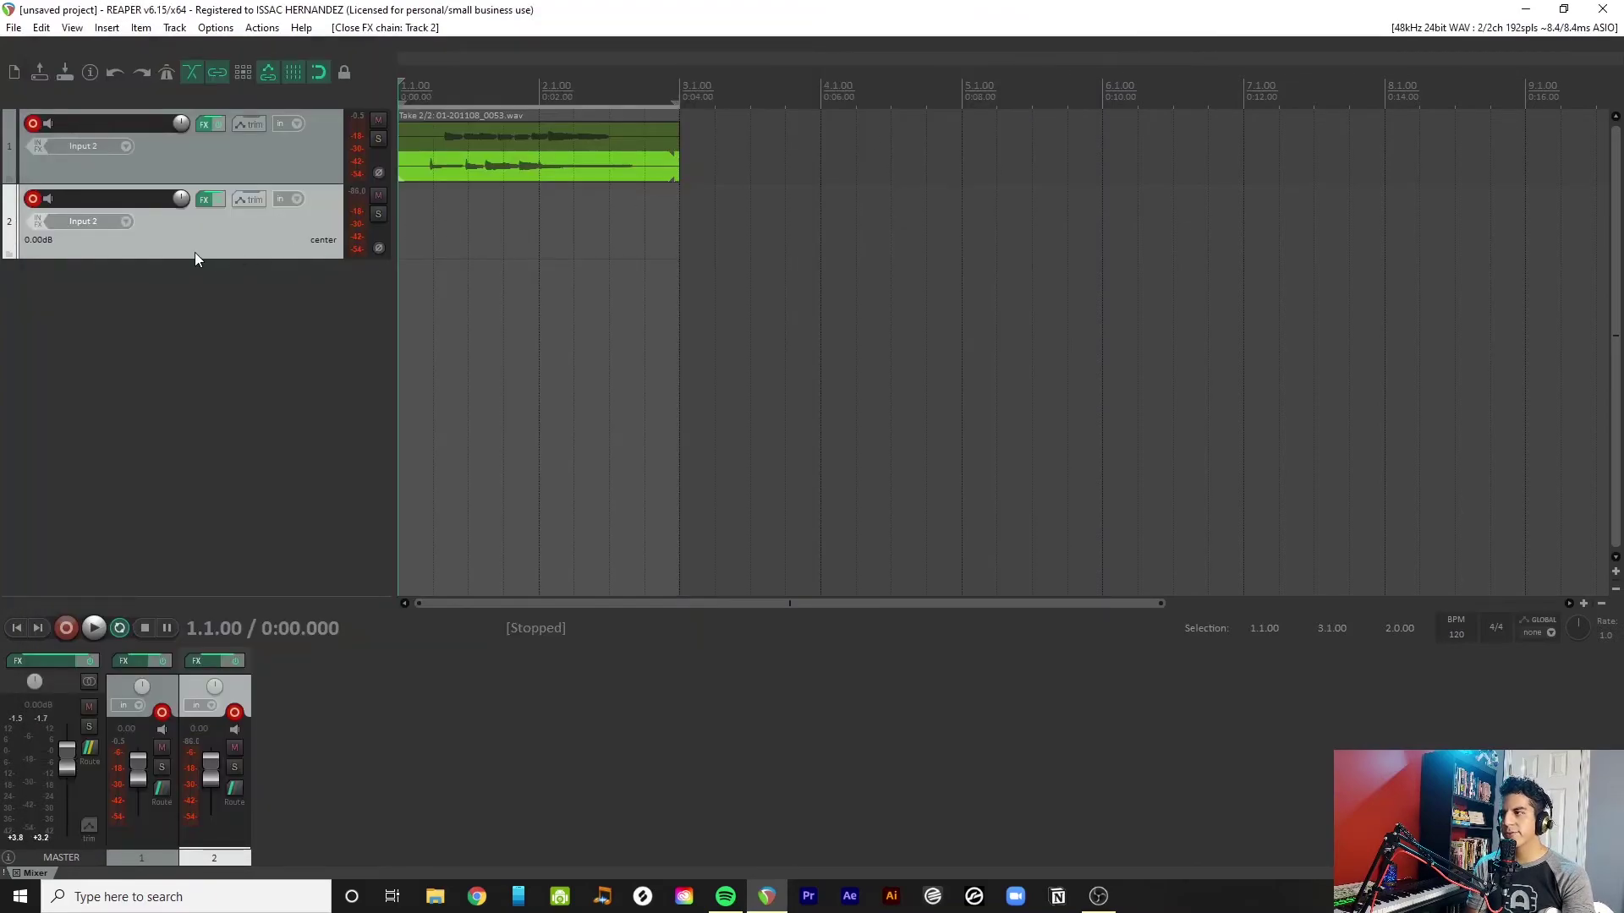
pyautogui.click(32, 127)
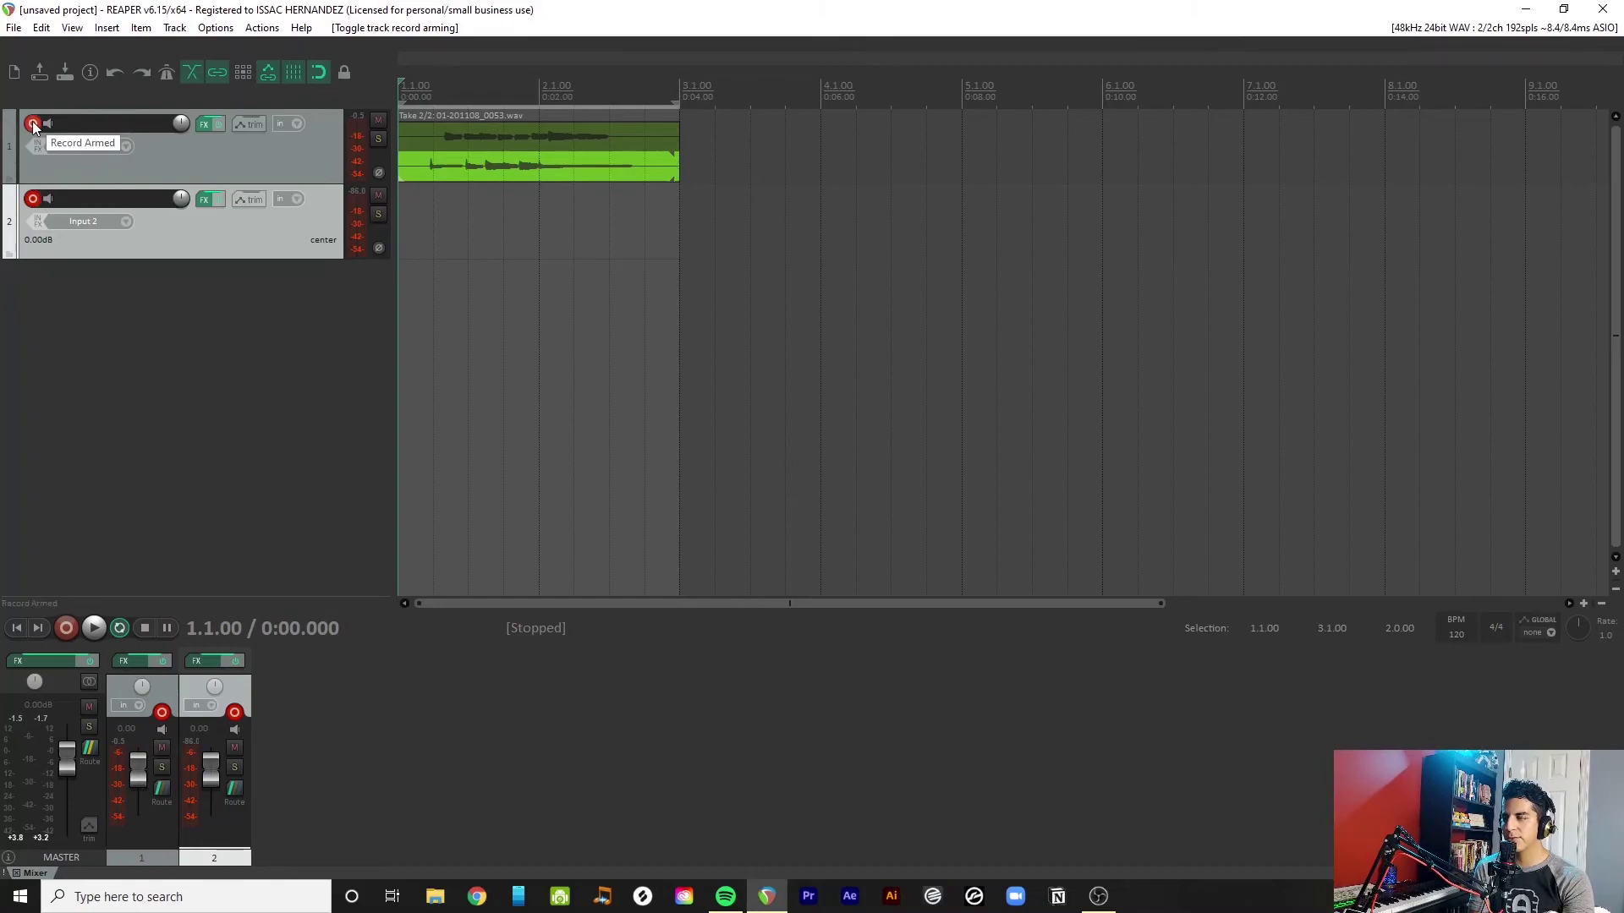
pyautogui.click(33, 123)
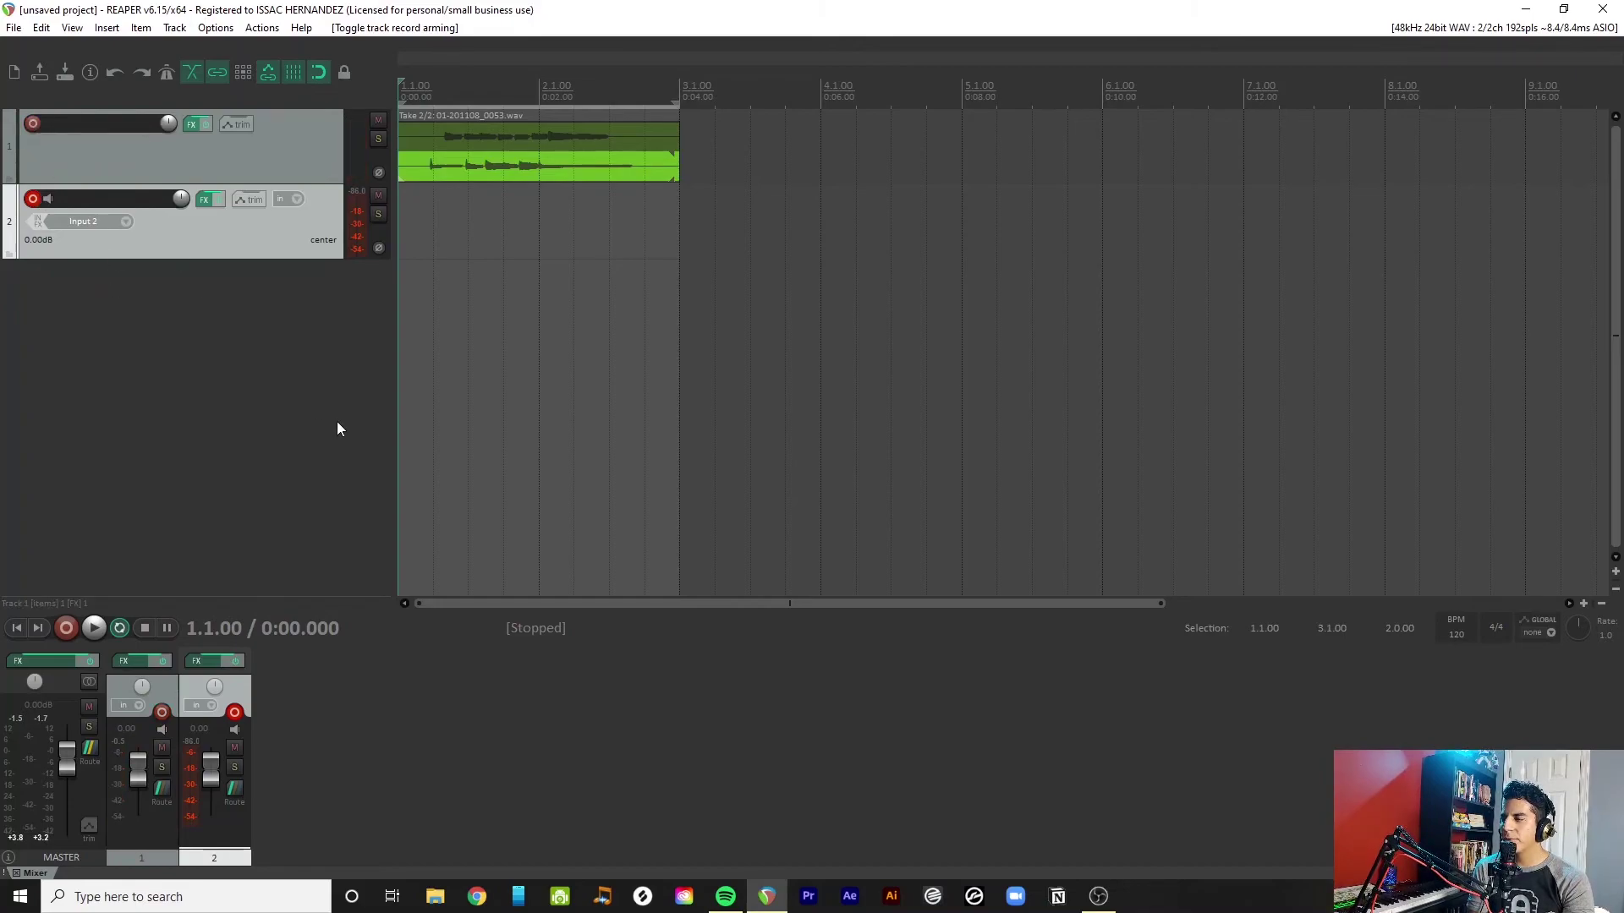